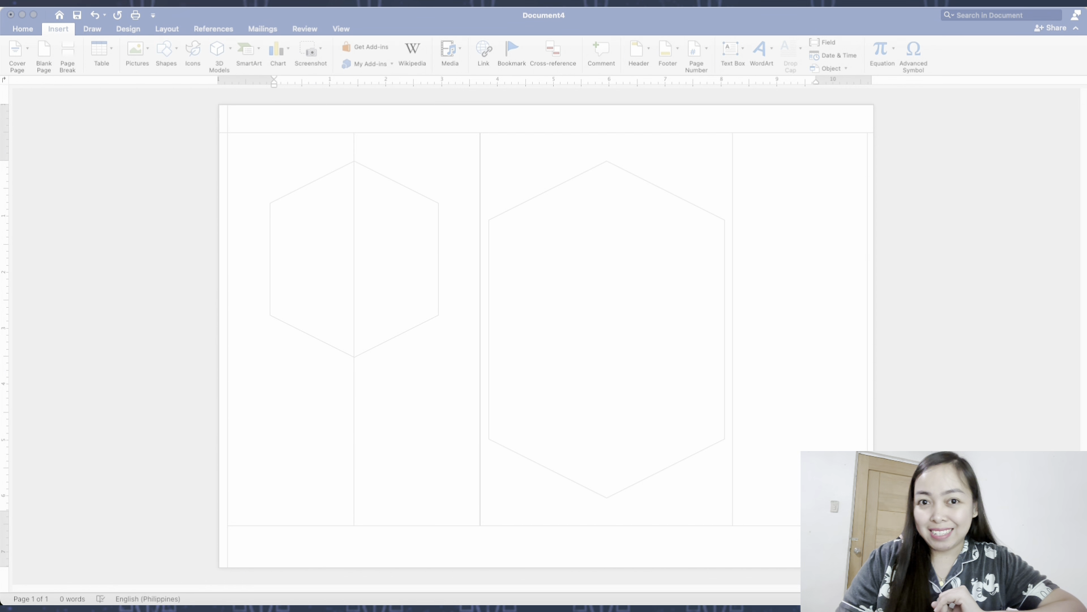
Step: Focus the Word document and open the Insert tab's Pictures dropdown
drag(1086, 111, 745, 99)
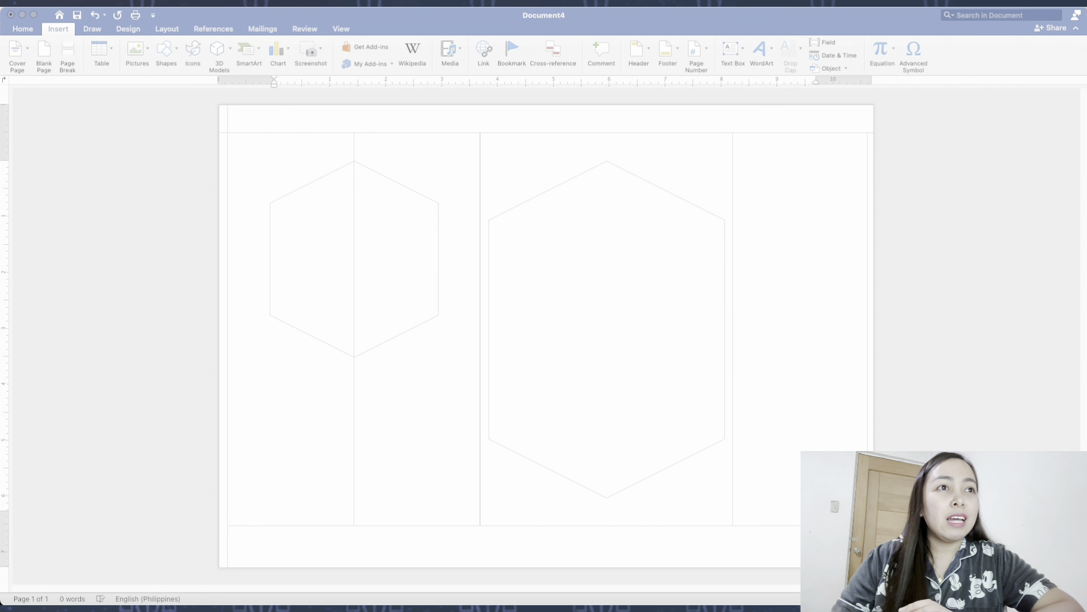
click(457, 332)
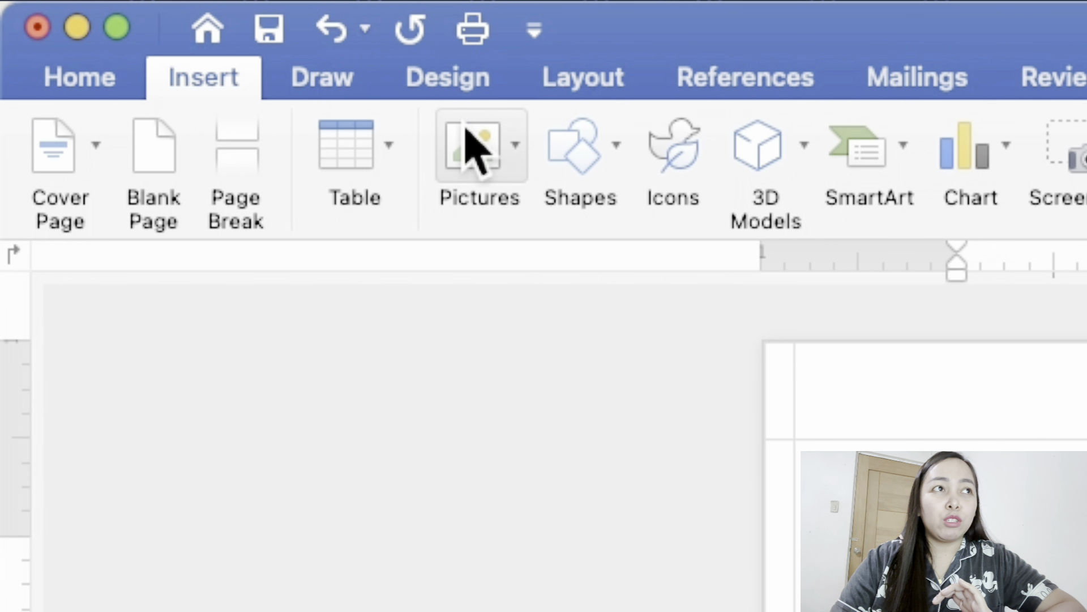
click(133, 48)
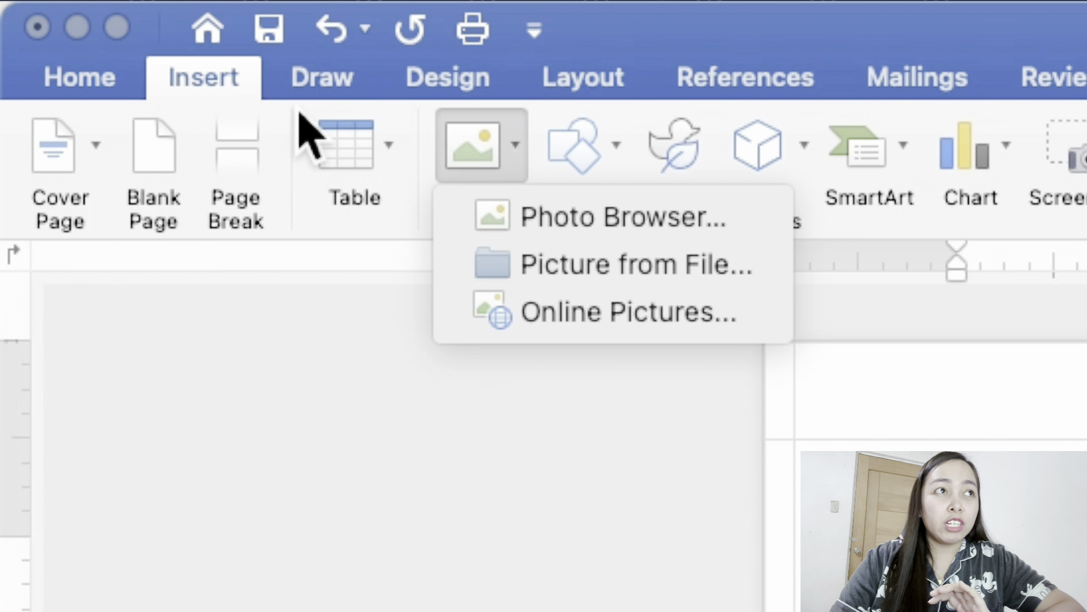
Step: Insert 'white flower with leaves 2.png' from the computer
click(561, 268)
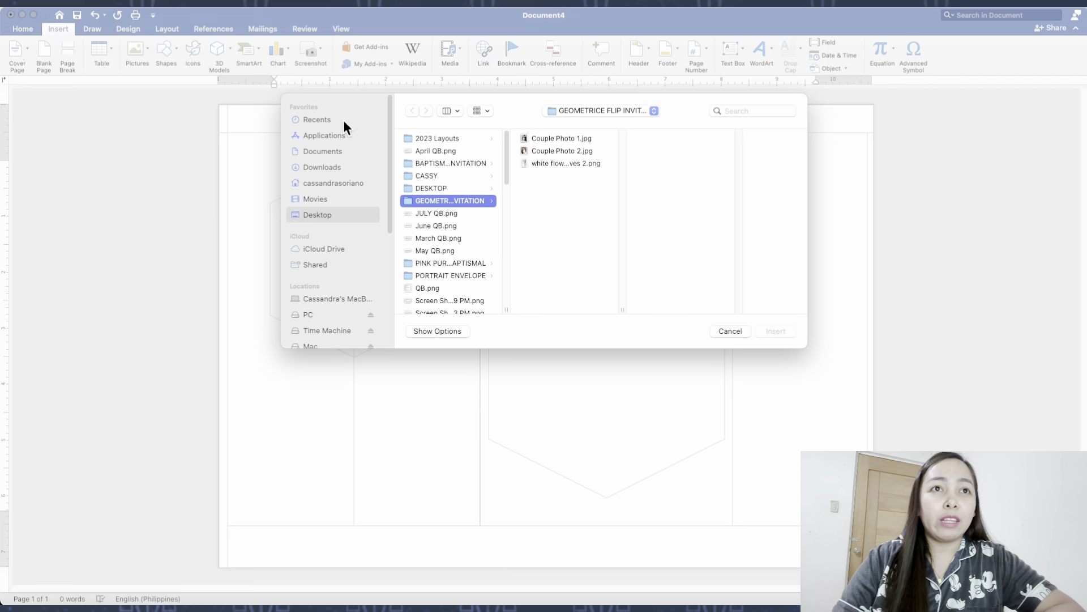
click(540, 165)
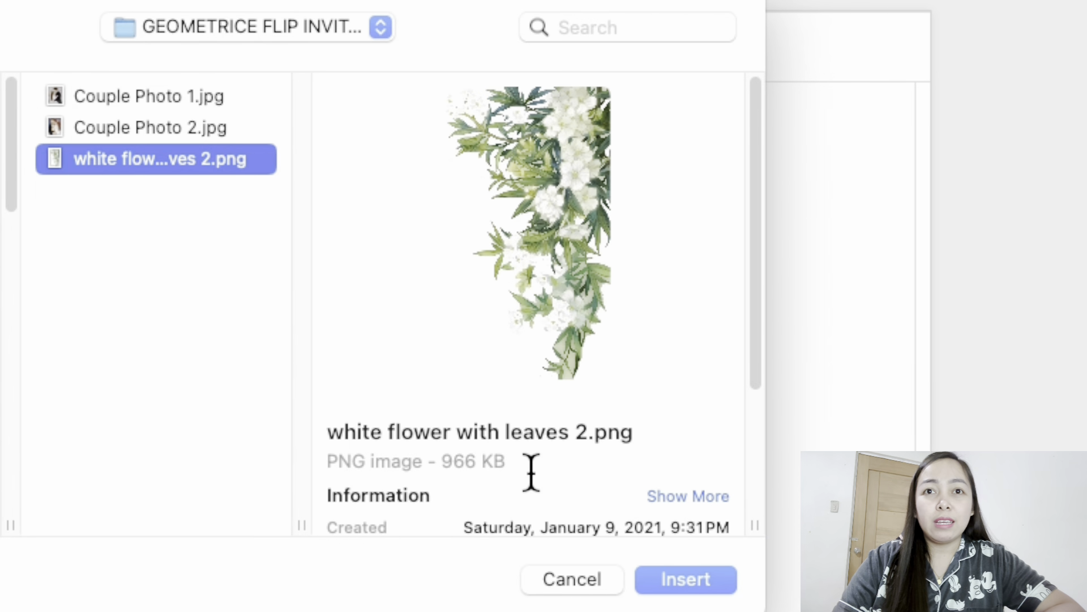
click(669, 589)
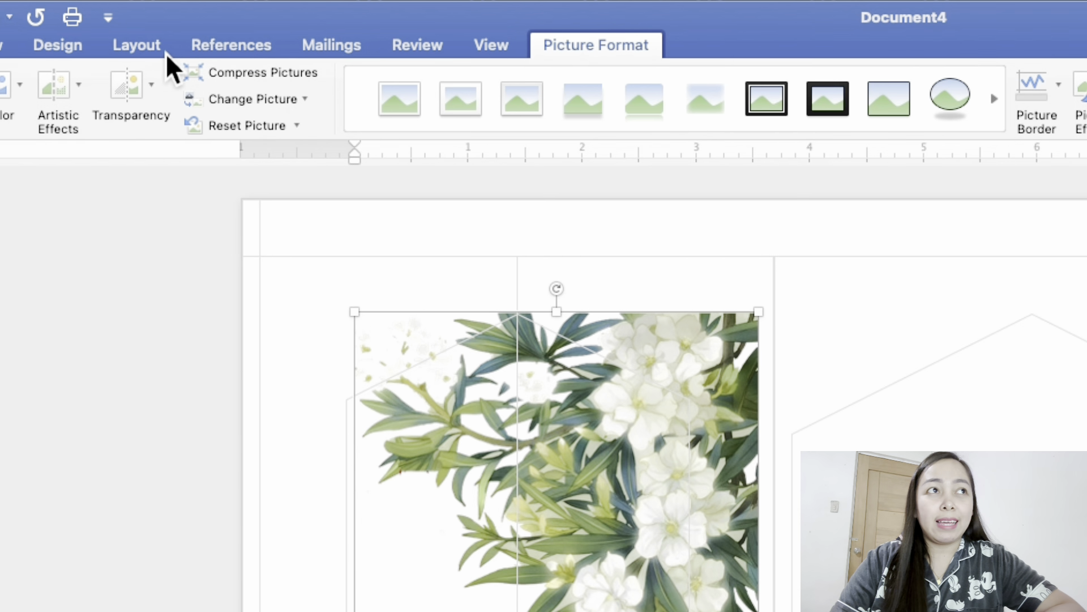
Step: Set the flower picture to Behind Text wrapping, then bring it in front of text
click(175, 33)
click(699, 99)
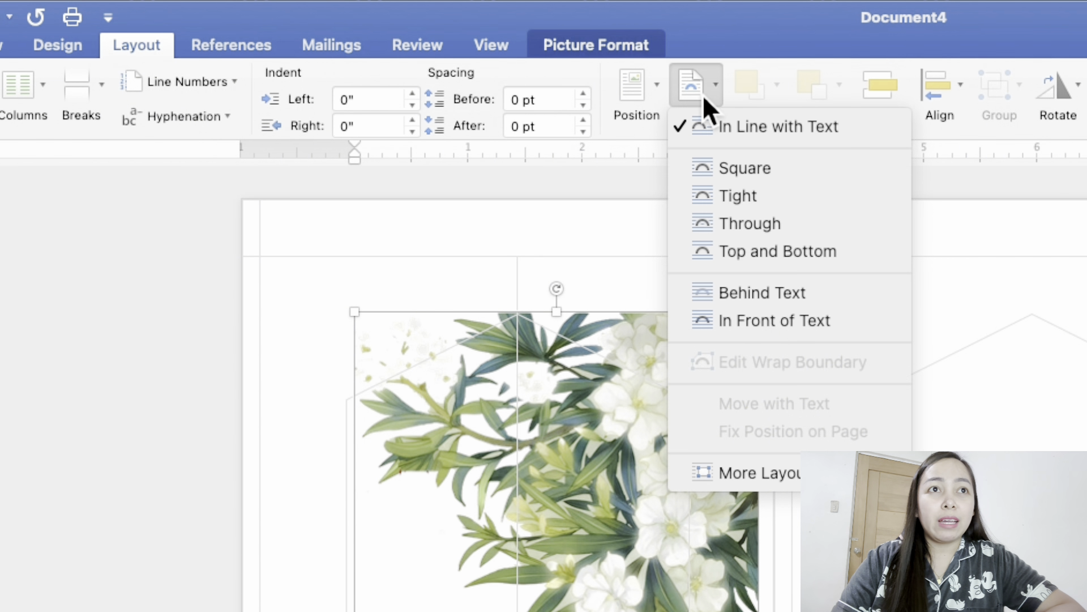
click(740, 294)
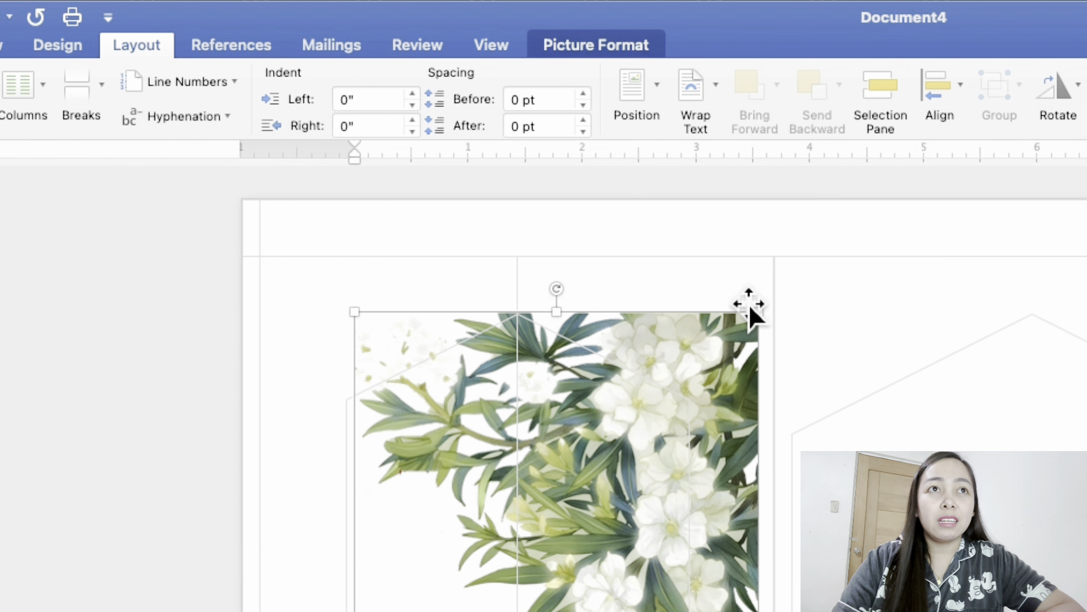
click(777, 102)
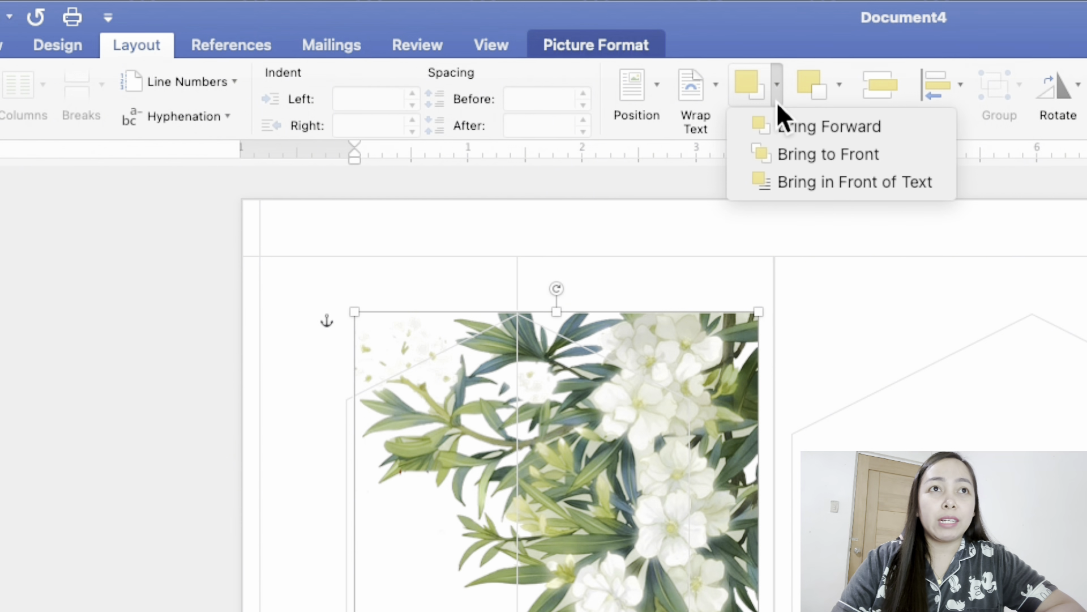
click(801, 188)
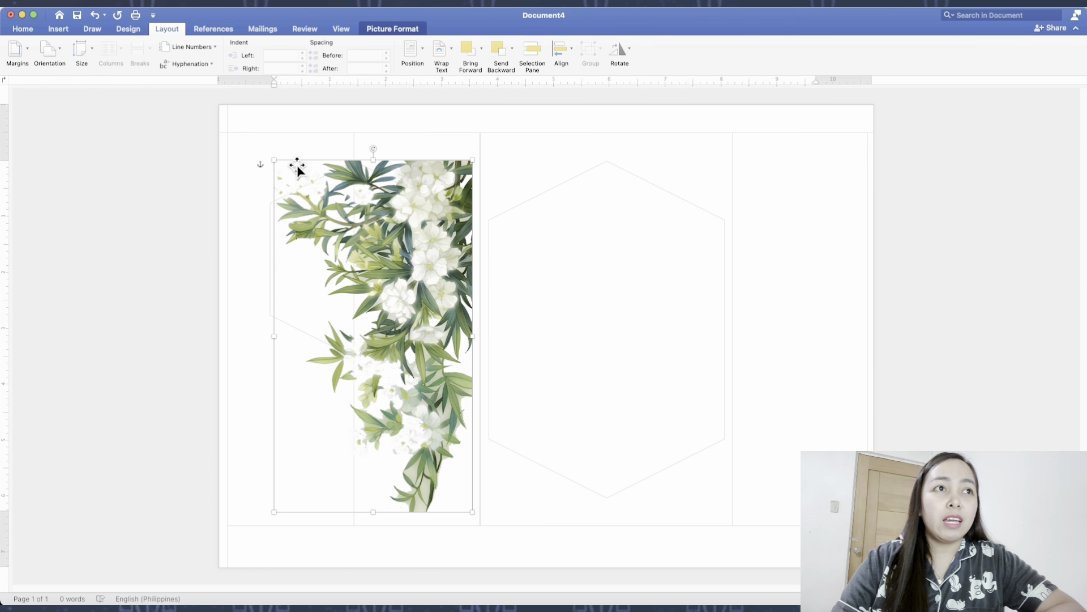
Step: Shrink the flower picture to about 2.51 by 4.46 inches and paste a copy beside it
drag(274, 161, 488, 340)
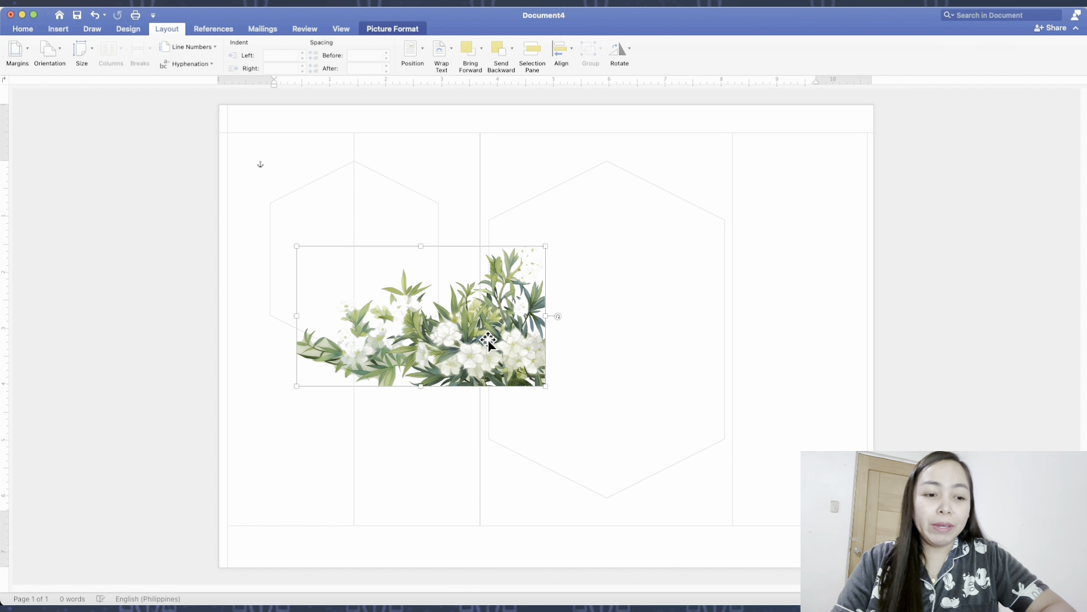
key(super+v)
drag(482, 361, 738, 281)
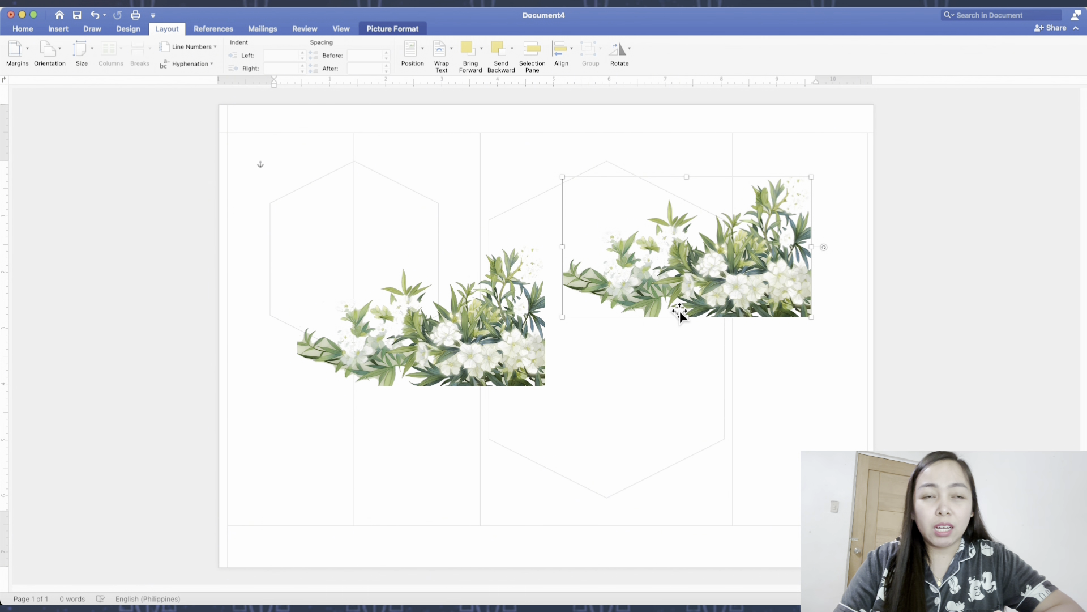
drag(707, 293, 695, 348)
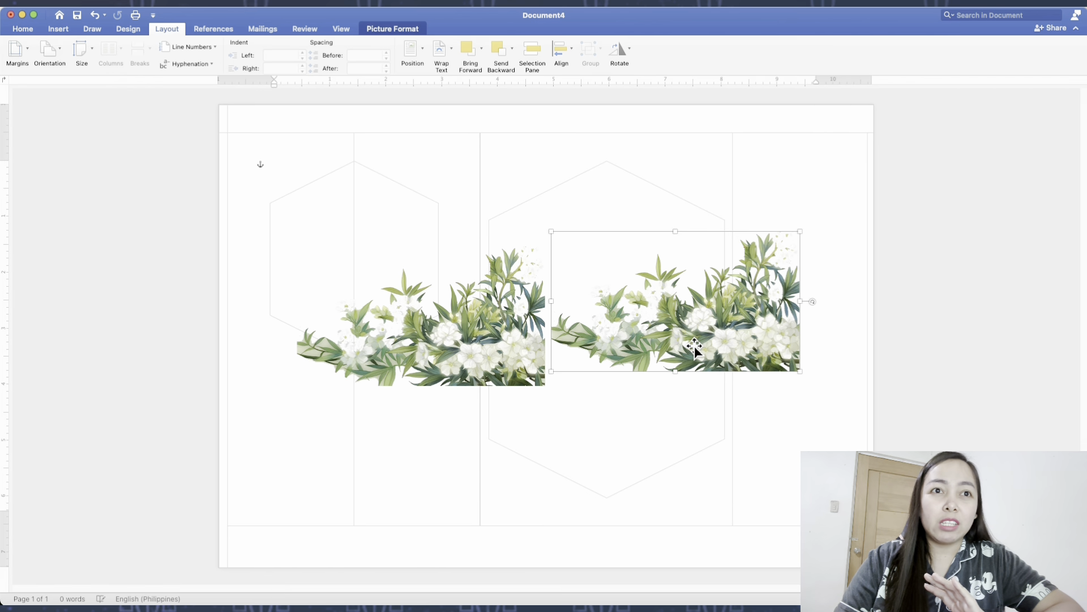
Step: Flip the copy horizontally, align it against the original, and select both flower pictures
click(630, 52)
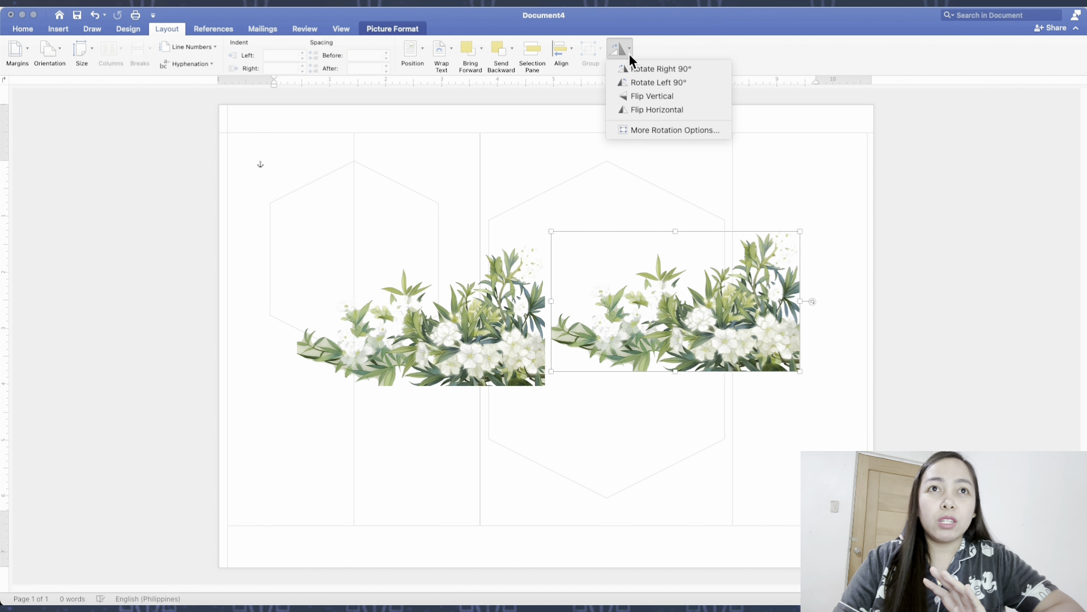
click(638, 110)
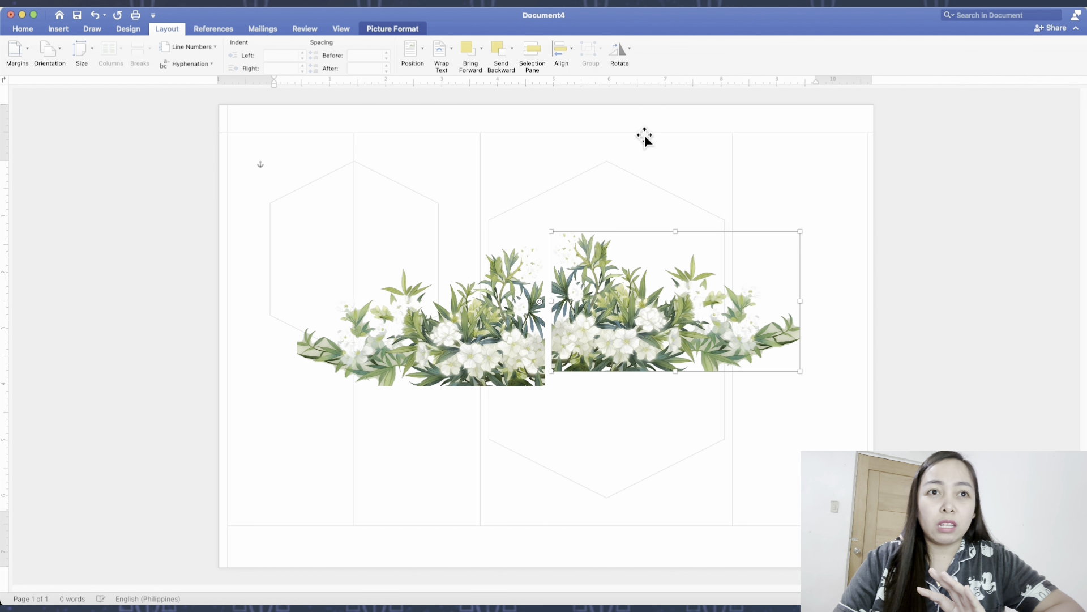
drag(602, 315, 594, 330)
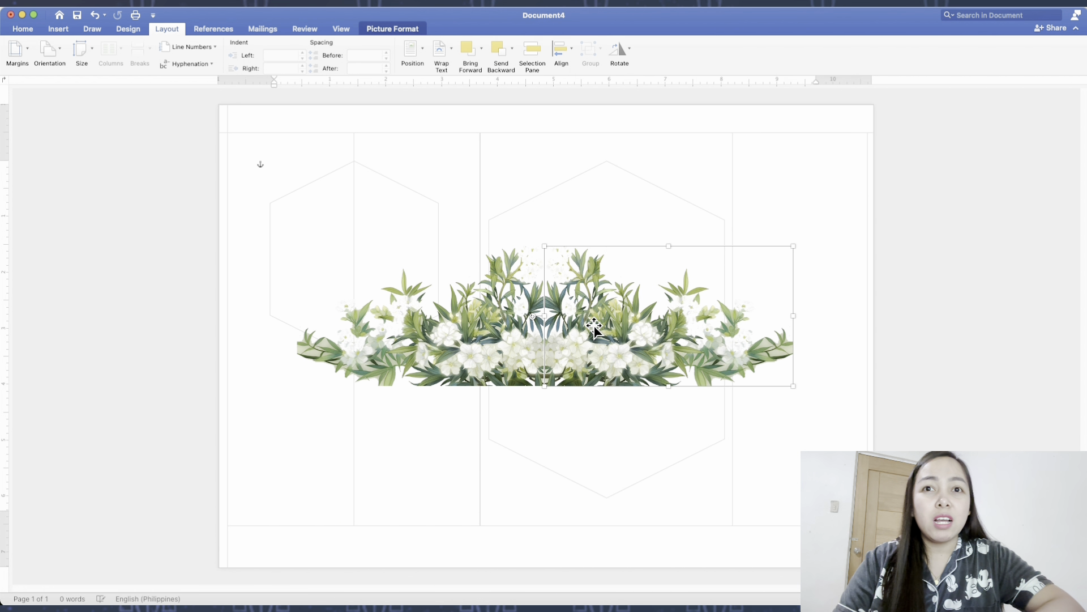
click(908, 299)
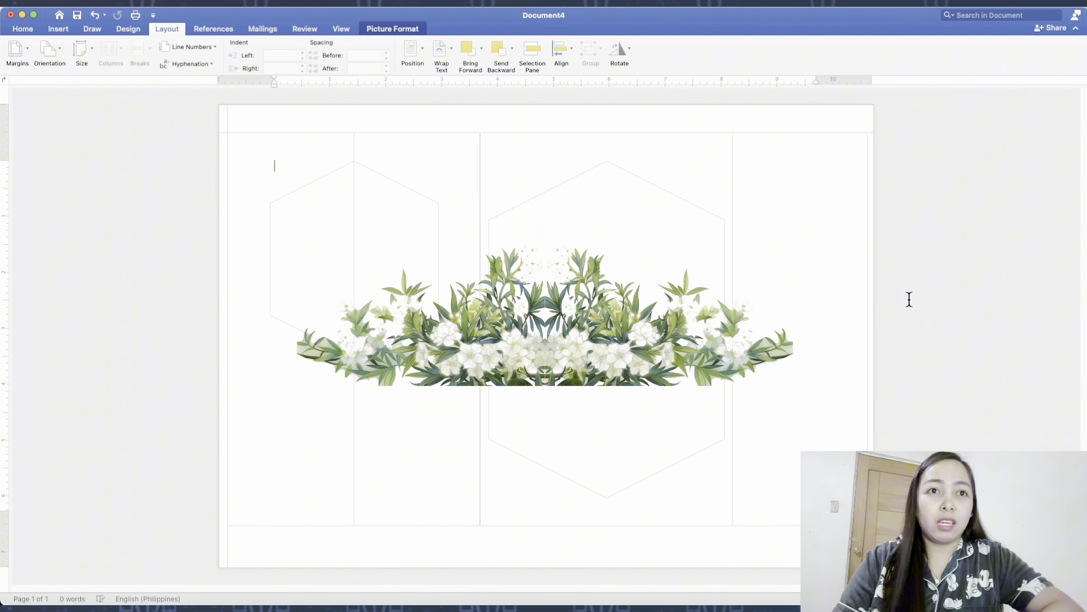
click(595, 335)
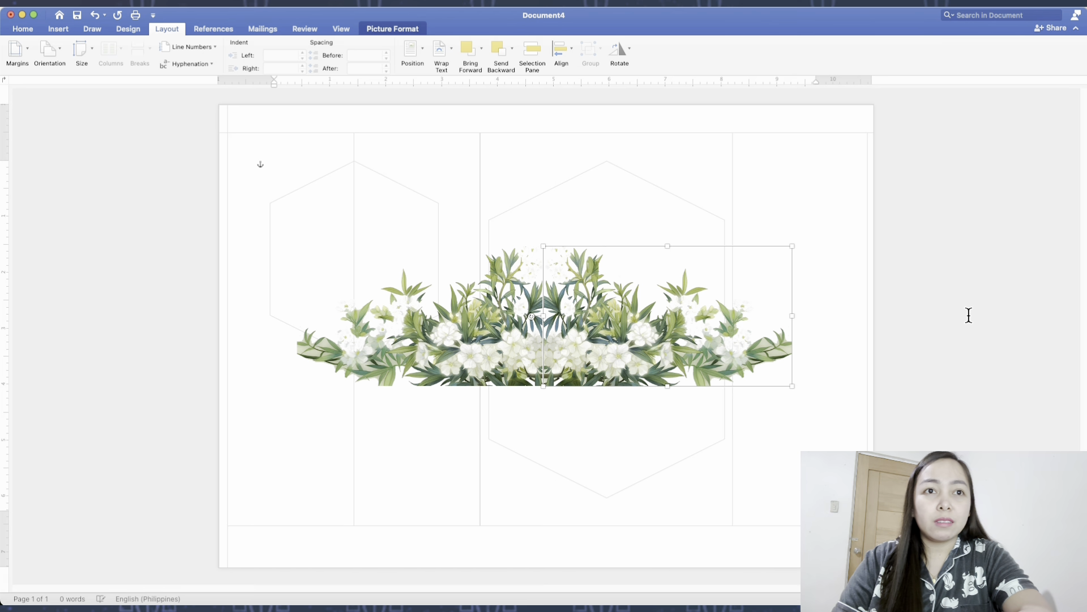
click(967, 313)
click(602, 336)
click(1014, 315)
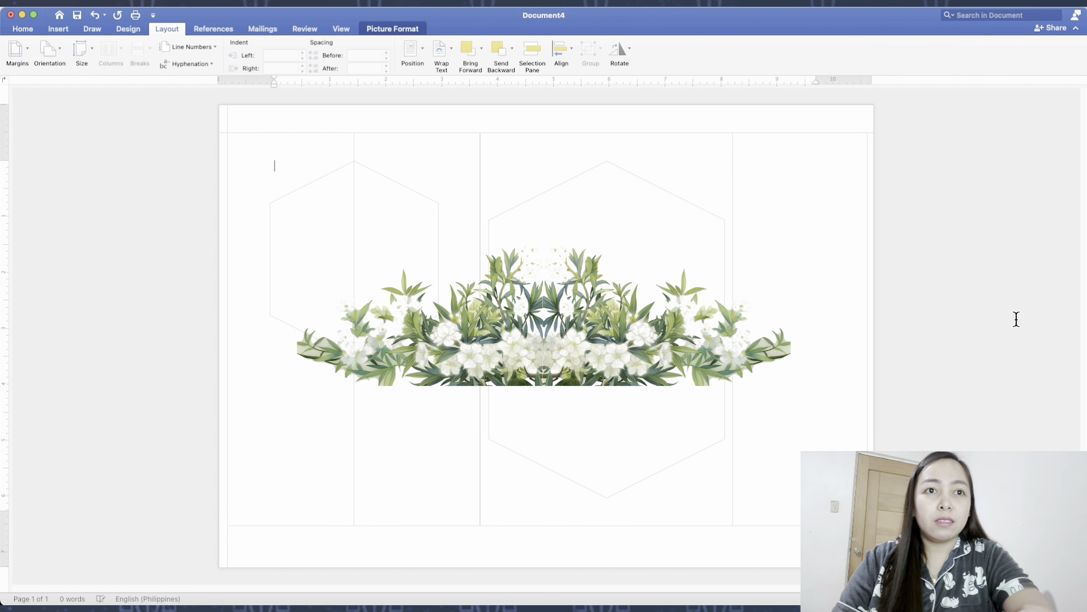
click(502, 352)
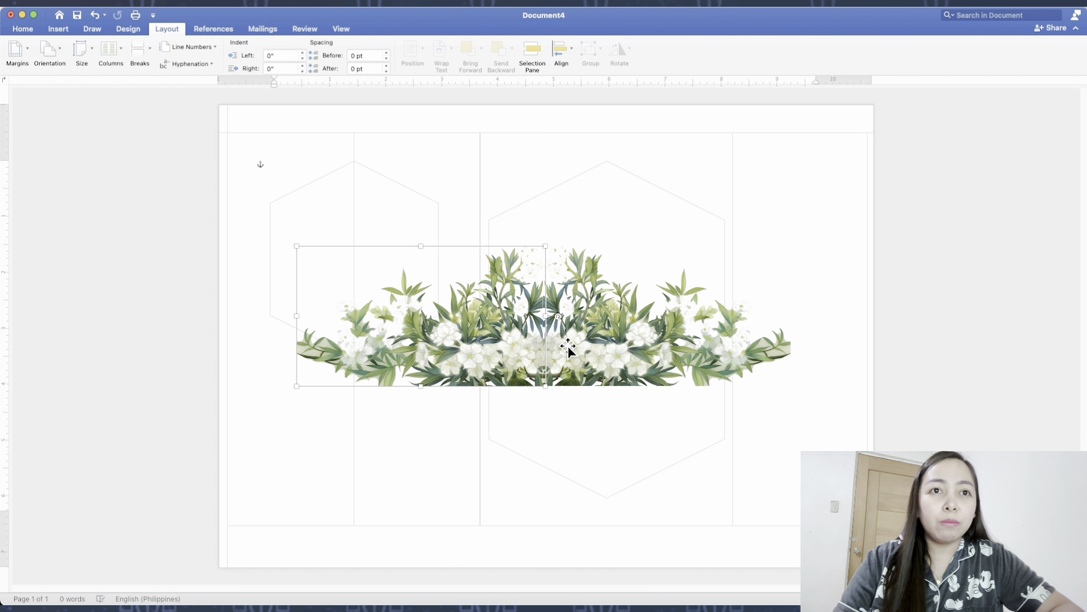
shift+click(642, 346)
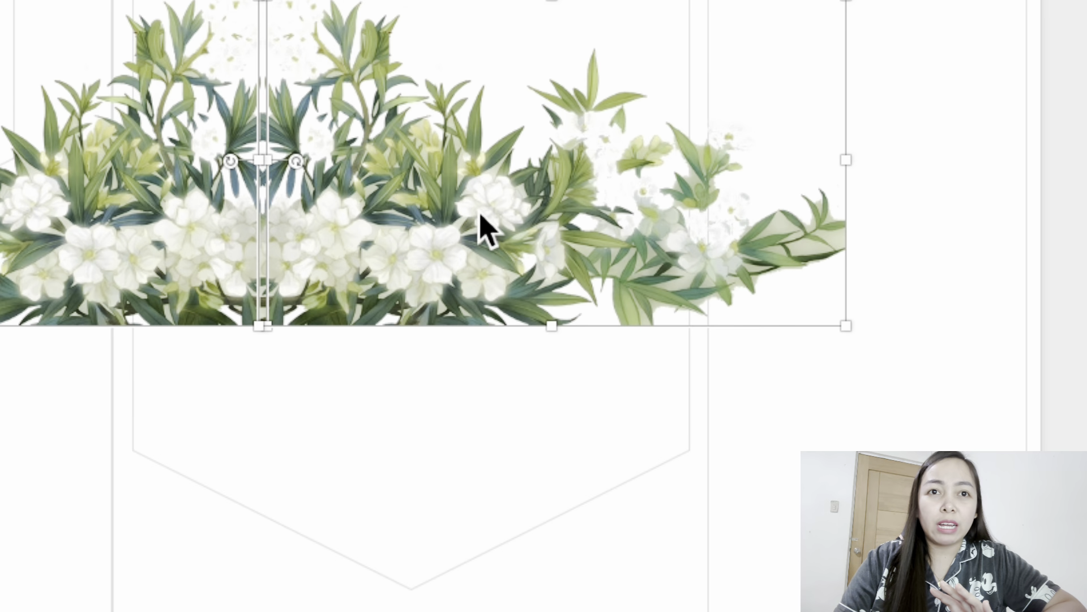
Step: Group both flowers, resize the group to 5.99 × 1.69 inches, and move it onto the right hexagon's top
right_click(636, 343)
mouse_move(734, 390)
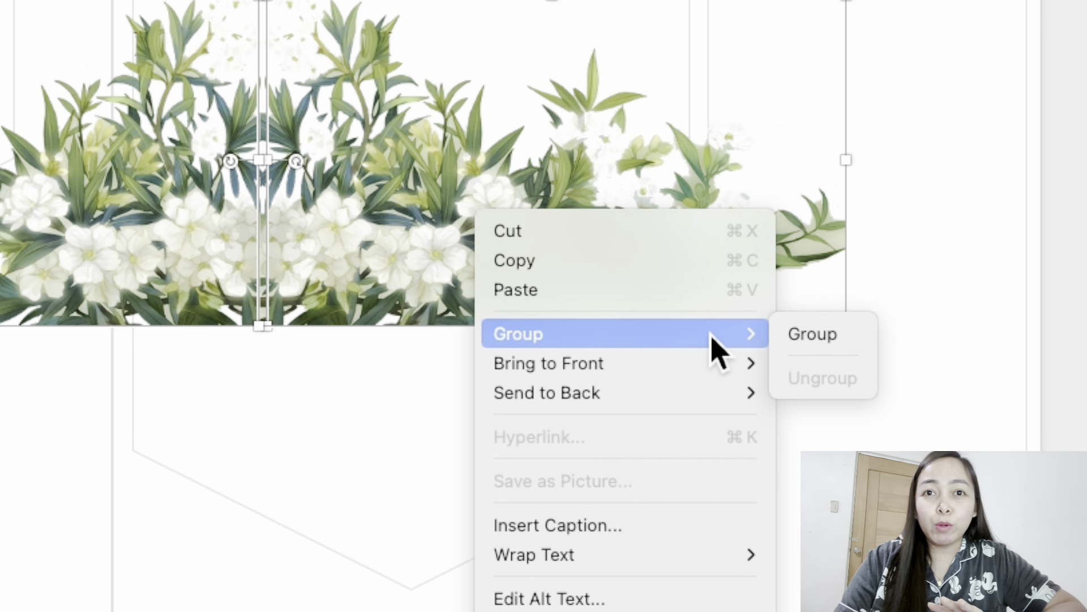
click(816, 336)
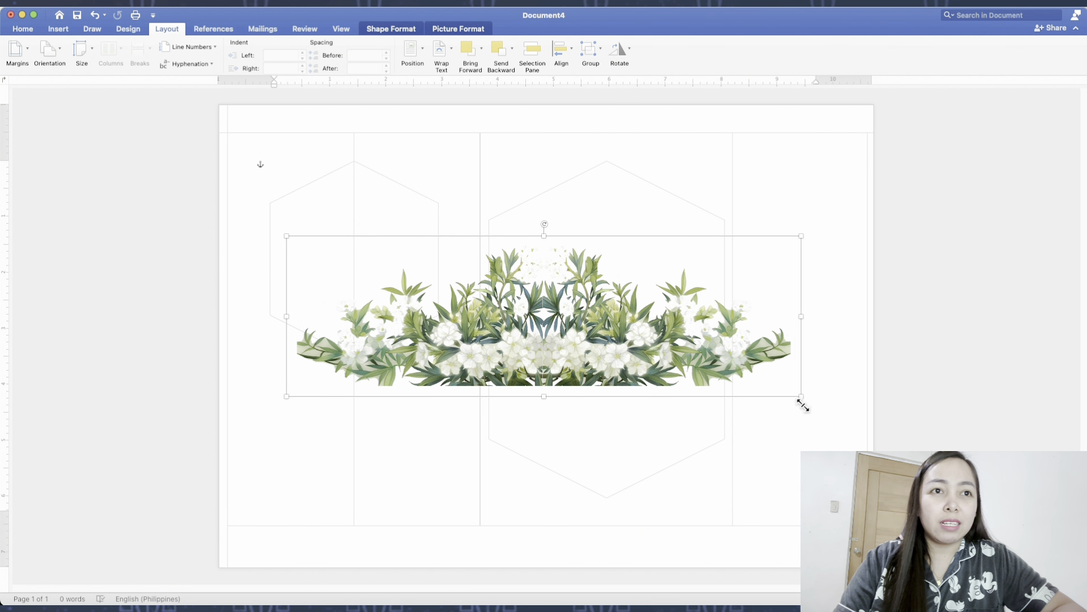
drag(803, 404, 637, 342)
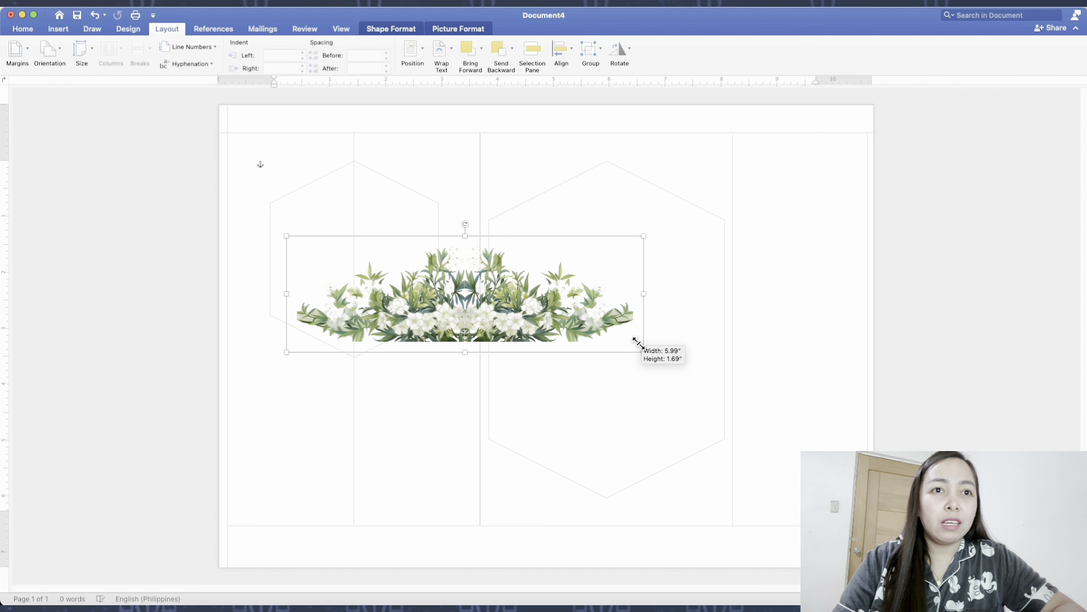
drag(619, 304, 801, 223)
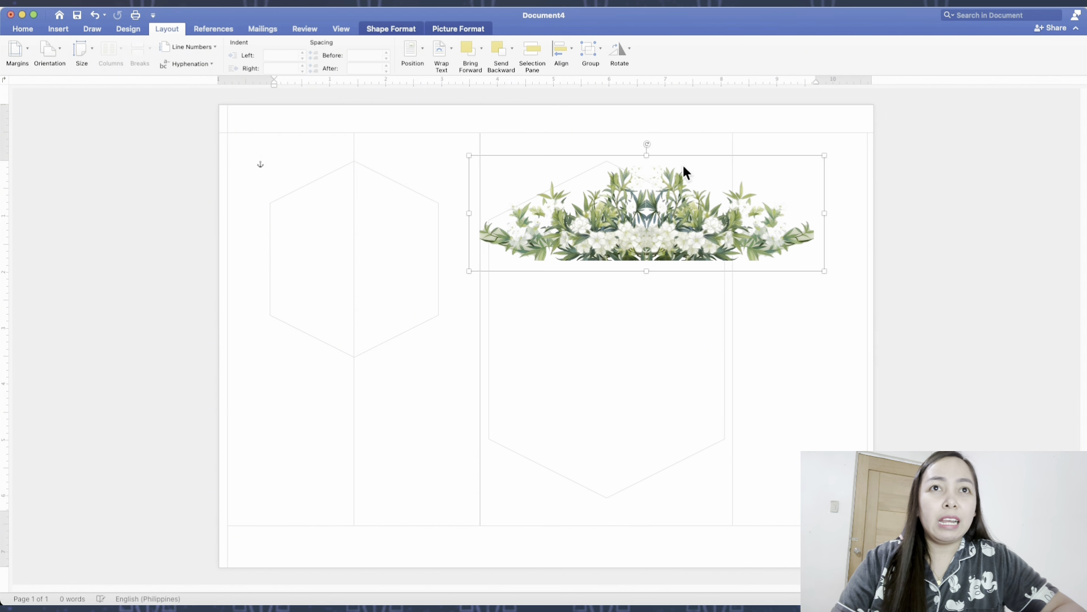
Step: Tilt the garland to about 28° and shrink it to roughly 4.5 inches wide along the top edge
drag(656, 146, 690, 162)
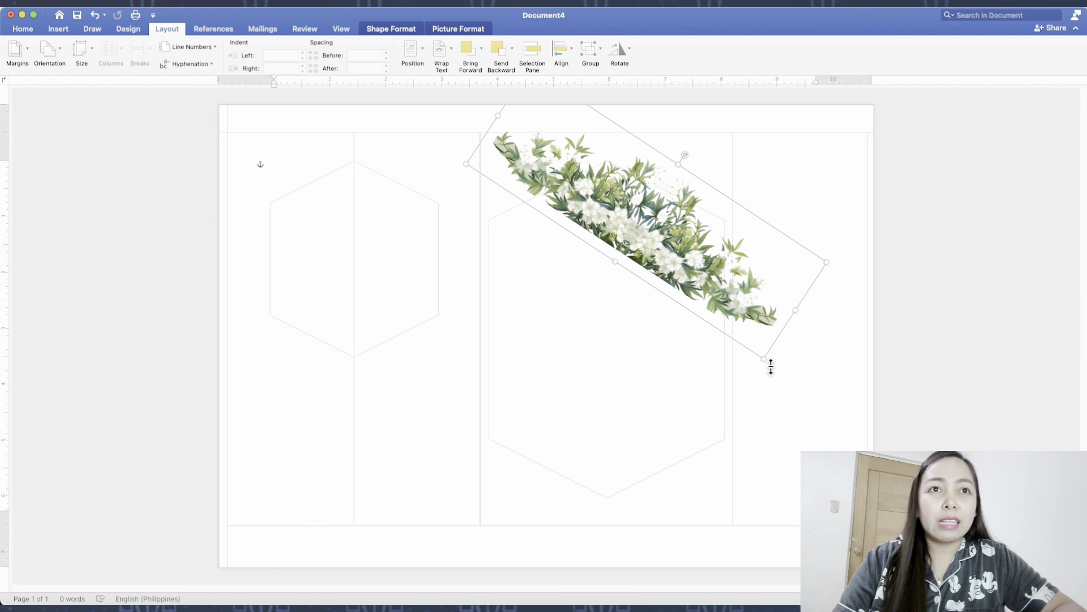
drag(770, 367, 735, 295)
drag(721, 243, 778, 238)
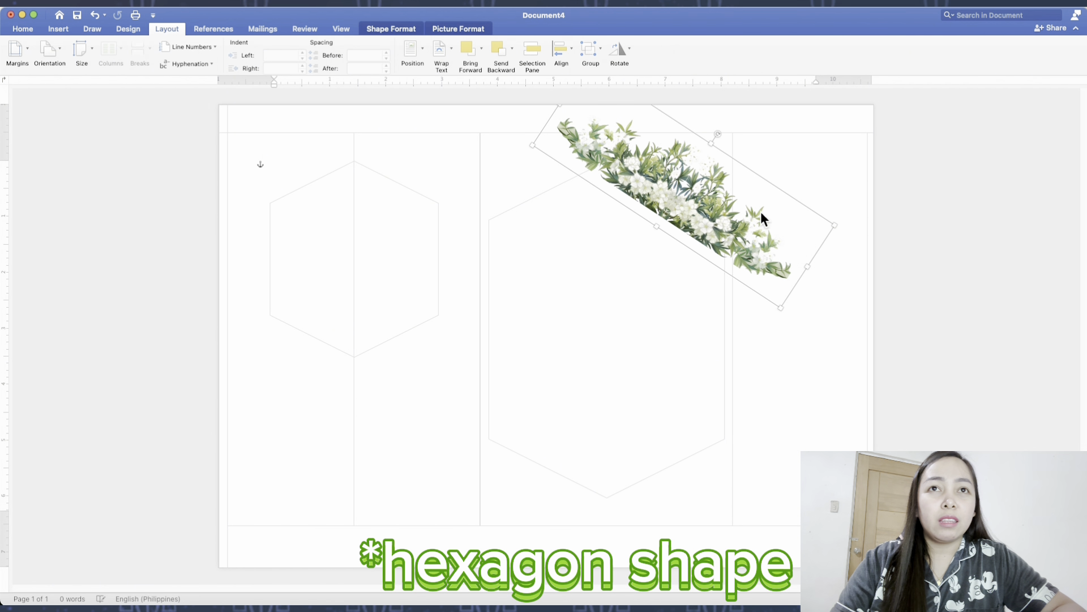
drag(718, 135, 716, 135)
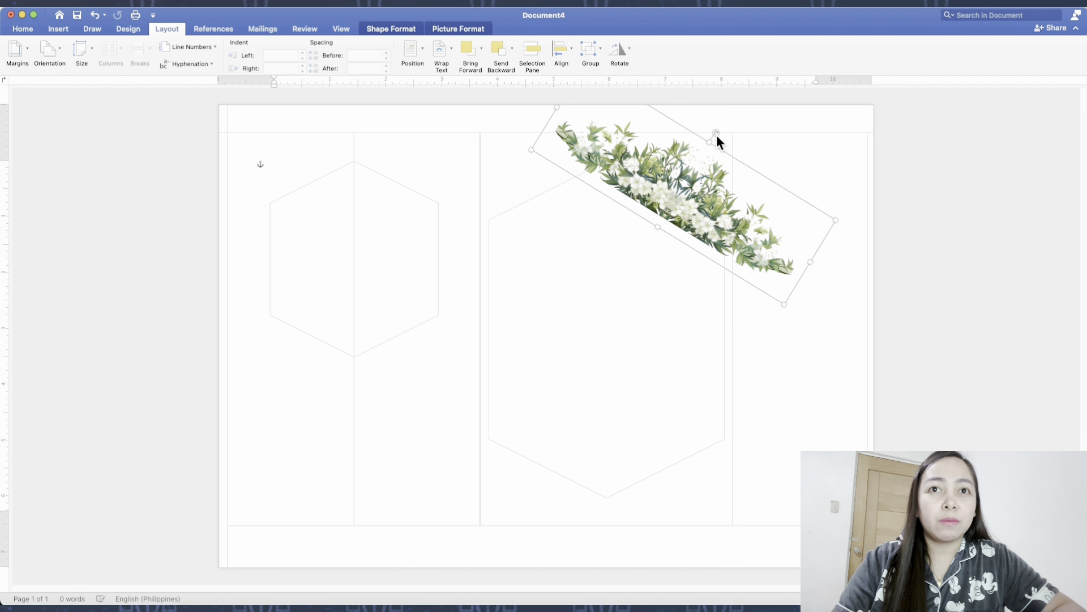
drag(725, 214, 735, 196)
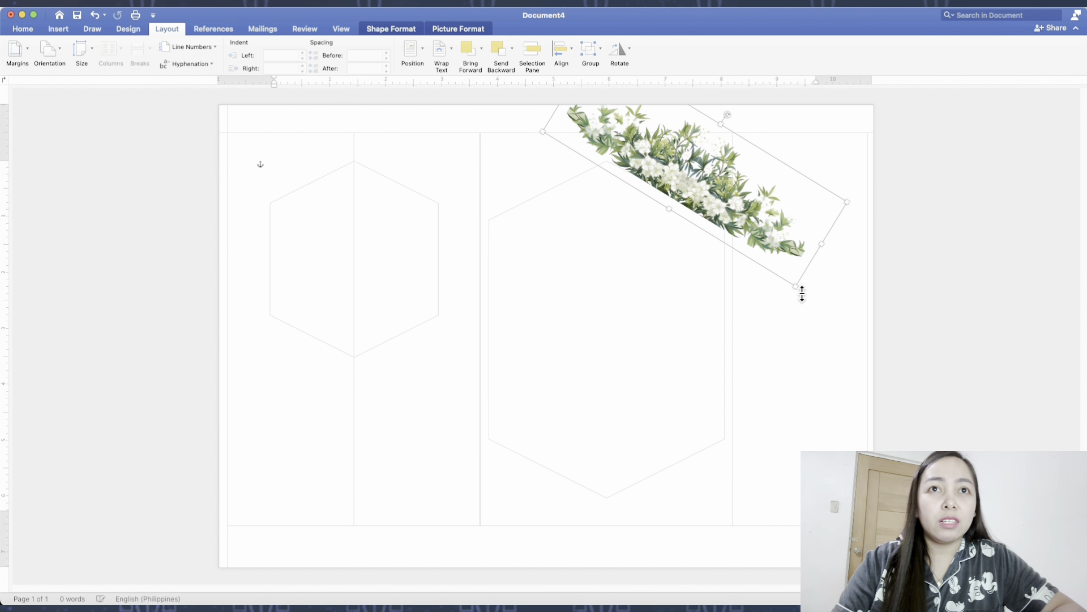
drag(802, 294, 785, 224)
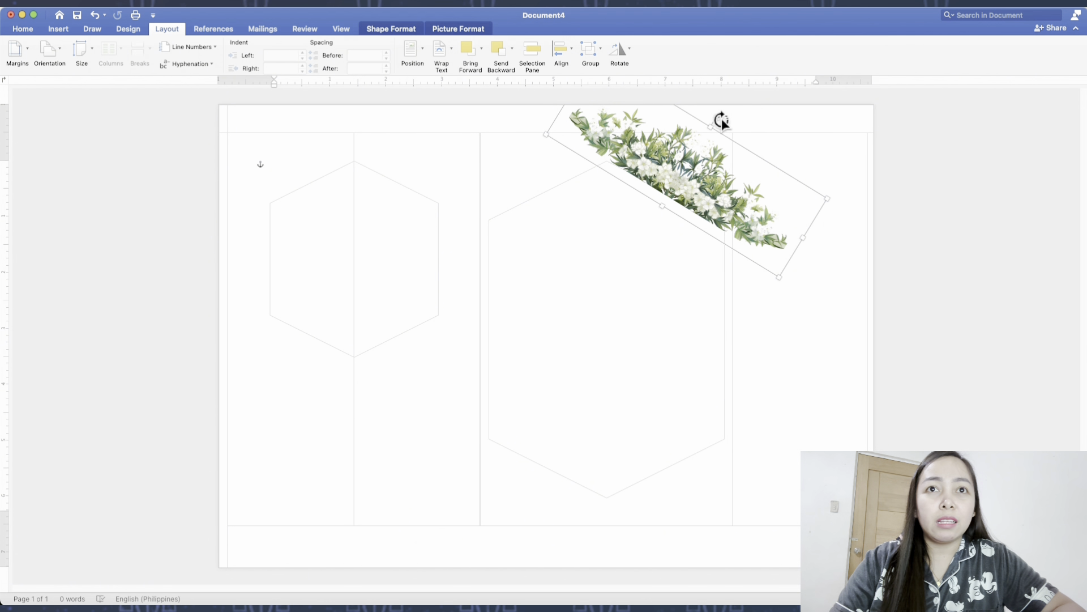
drag(721, 121, 719, 117)
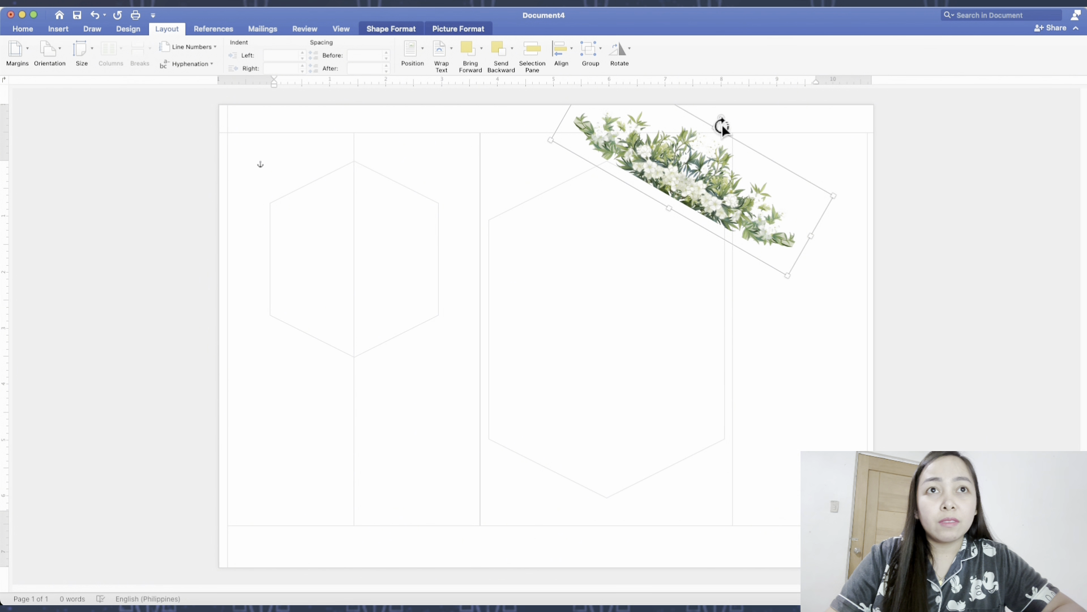
drag(723, 125, 722, 124)
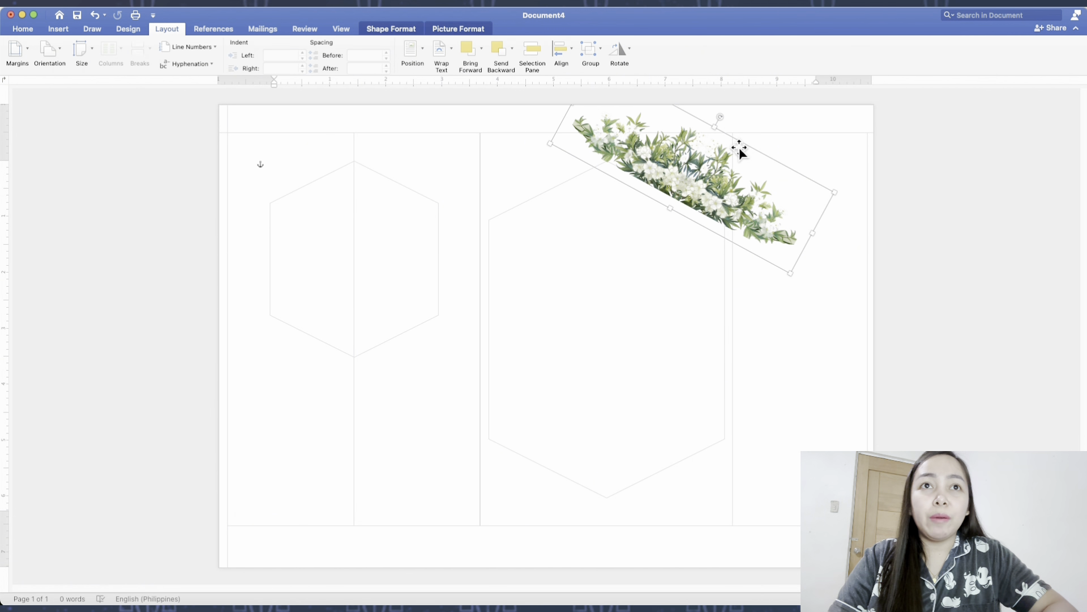
Step: Place flower strip copies upright on the hexagon's right side and along its lower-right edge
drag(739, 150, 762, 277)
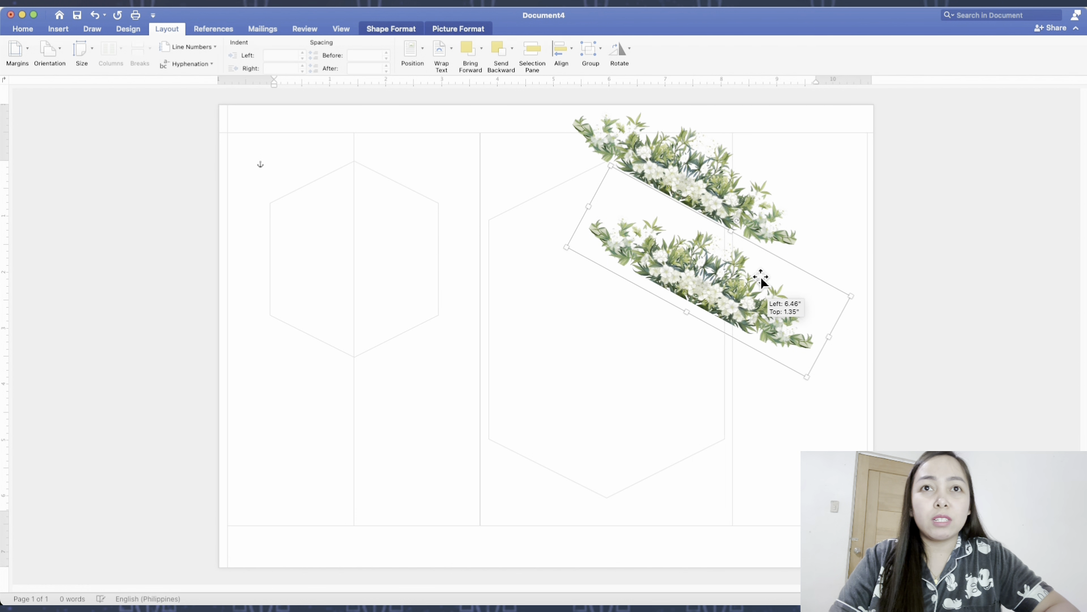
drag(735, 221, 731, 306)
key(super+d)
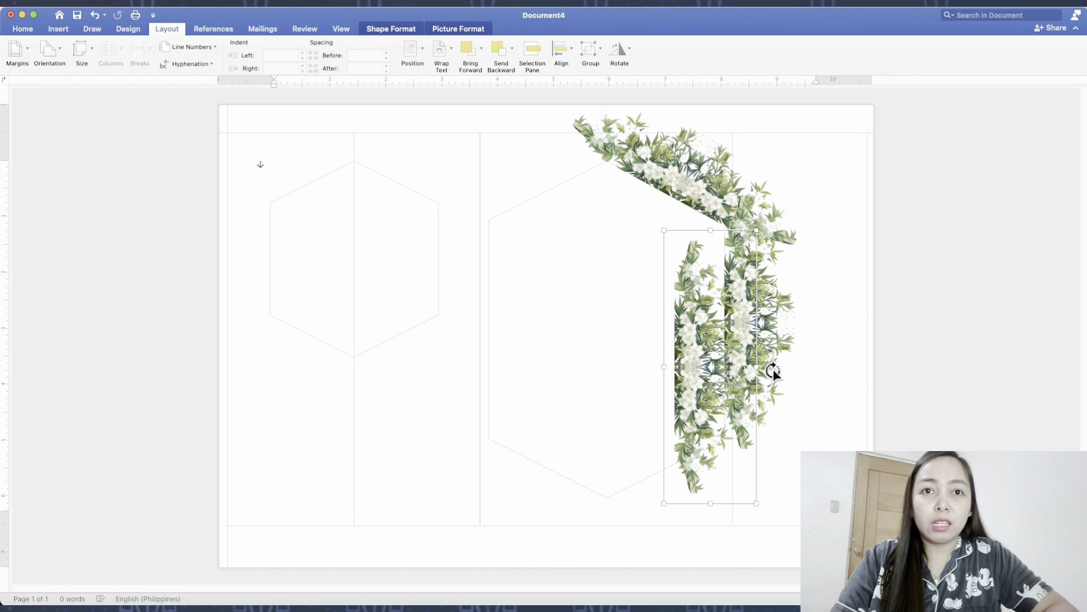
drag(771, 367, 748, 413)
drag(781, 336, 765, 403)
drag(732, 489, 722, 490)
drag(730, 446, 728, 504)
click(764, 358)
drag(765, 357, 765, 365)
Step: Duplicate both diagonal strips, flip them horizontally, and set them on the hexagon's left edges
click(700, 180)
shift+click(687, 497)
key(super+d)
drag(462, 271, 562, 242)
click(619, 54)
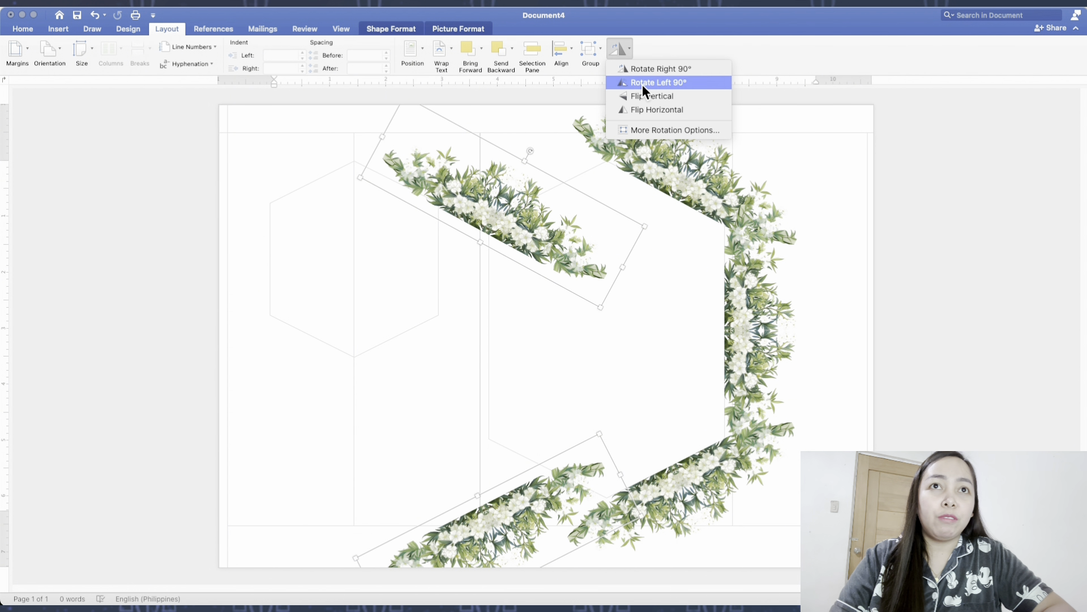
click(646, 110)
drag(491, 231, 520, 180)
click(680, 179)
click(539, 492)
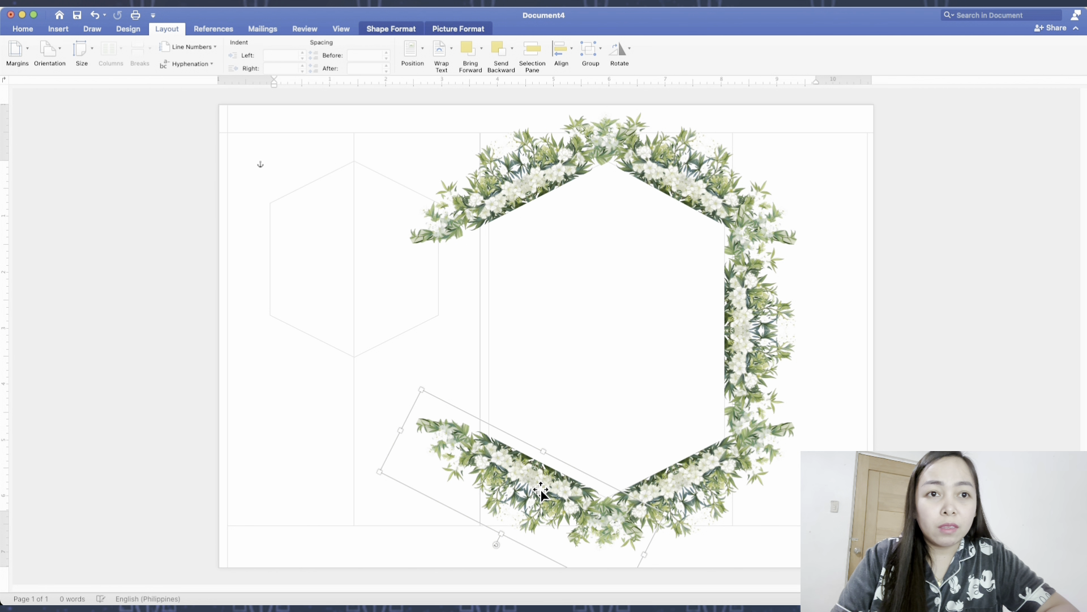
Step: Add a horizontally flipped copy of the vertical strip on the hexagon's left side
drag(538, 492, 543, 495)
click(772, 337)
key(super+d)
click(620, 52)
drag(772, 337, 466, 309)
click(657, 110)
Step: Bring the white hexagon in front of text, to the front, and one layer forward
click(636, 303)
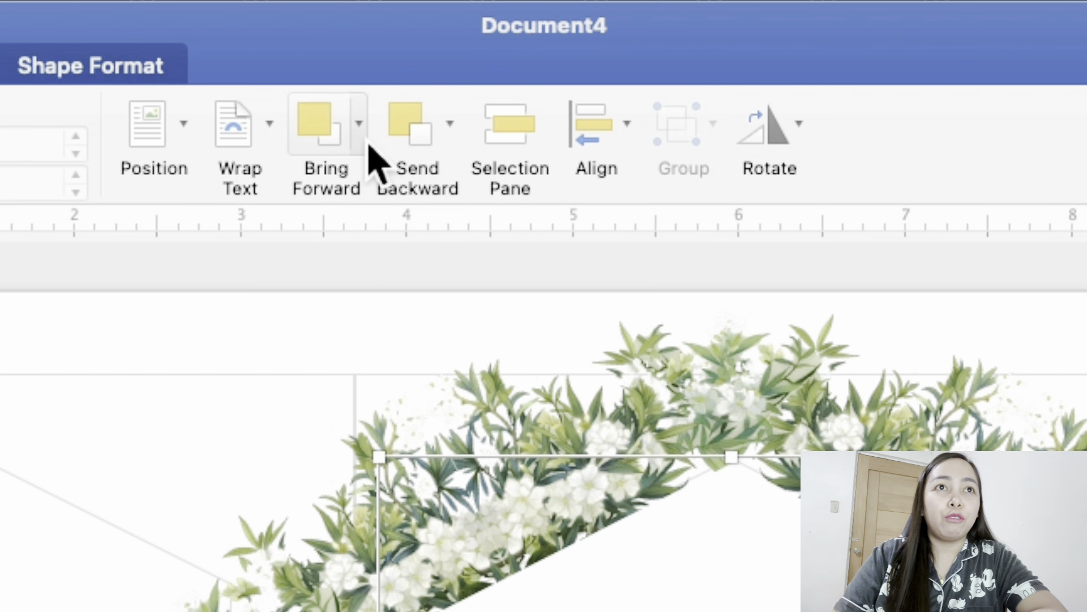
click(482, 51)
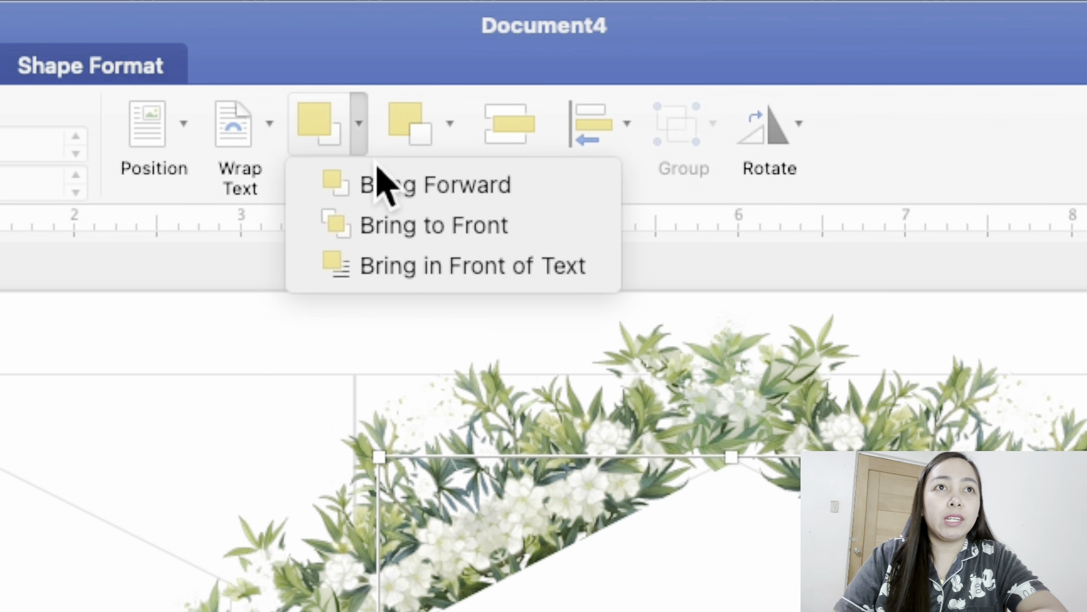
click(396, 266)
click(360, 141)
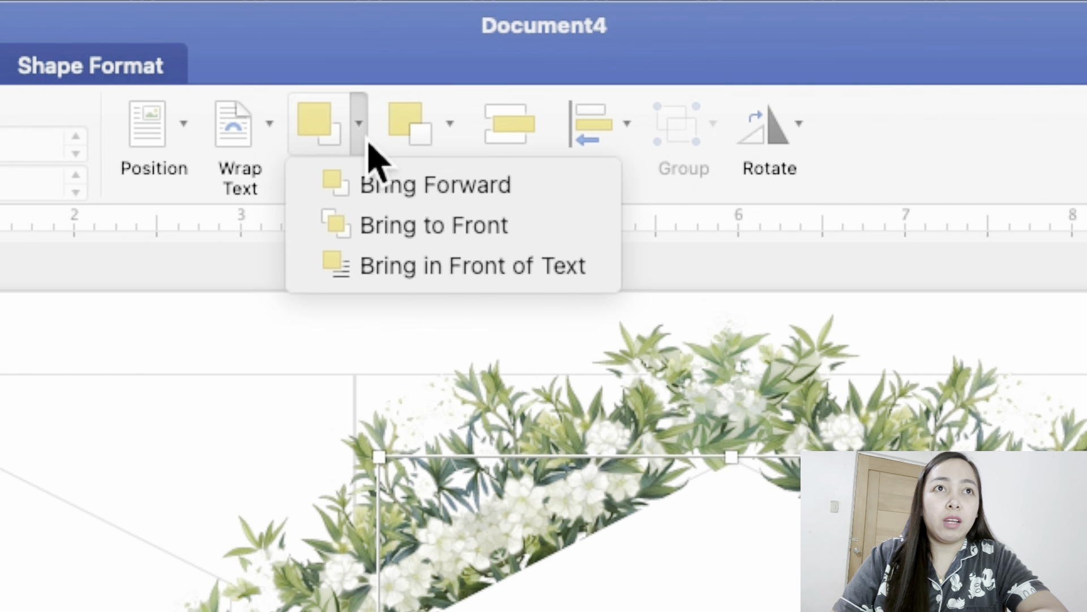
click(371, 225)
click(359, 139)
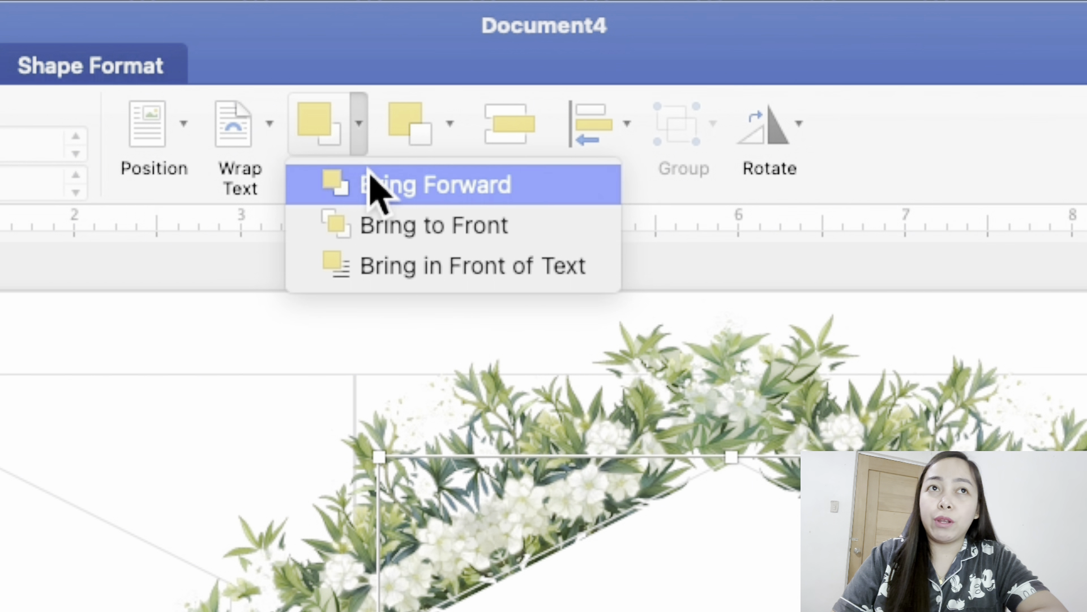
click(372, 188)
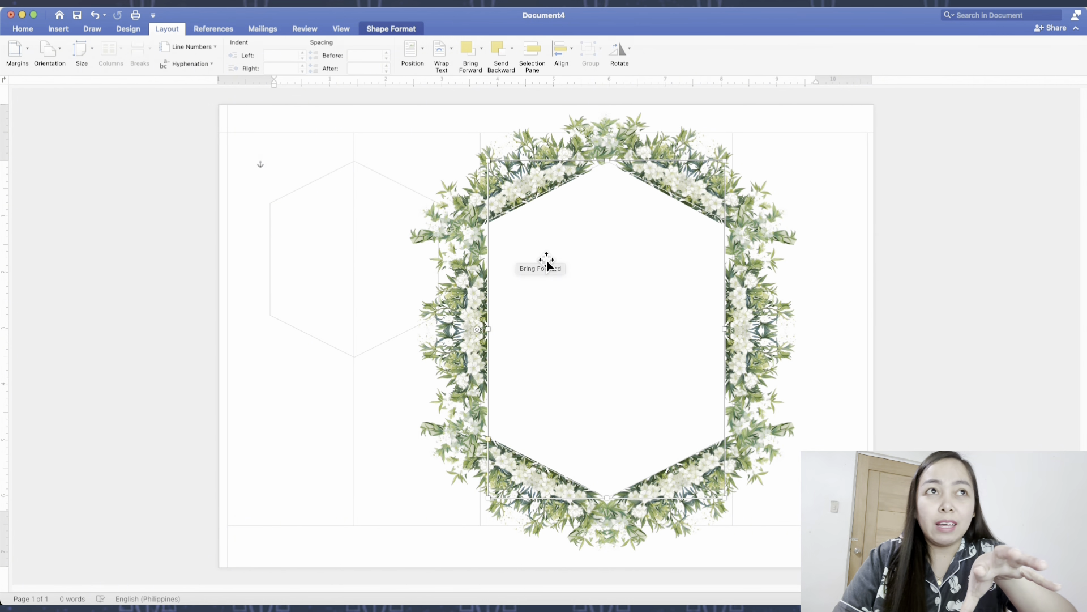
Step: Fill the large hexagon with white
click(395, 28)
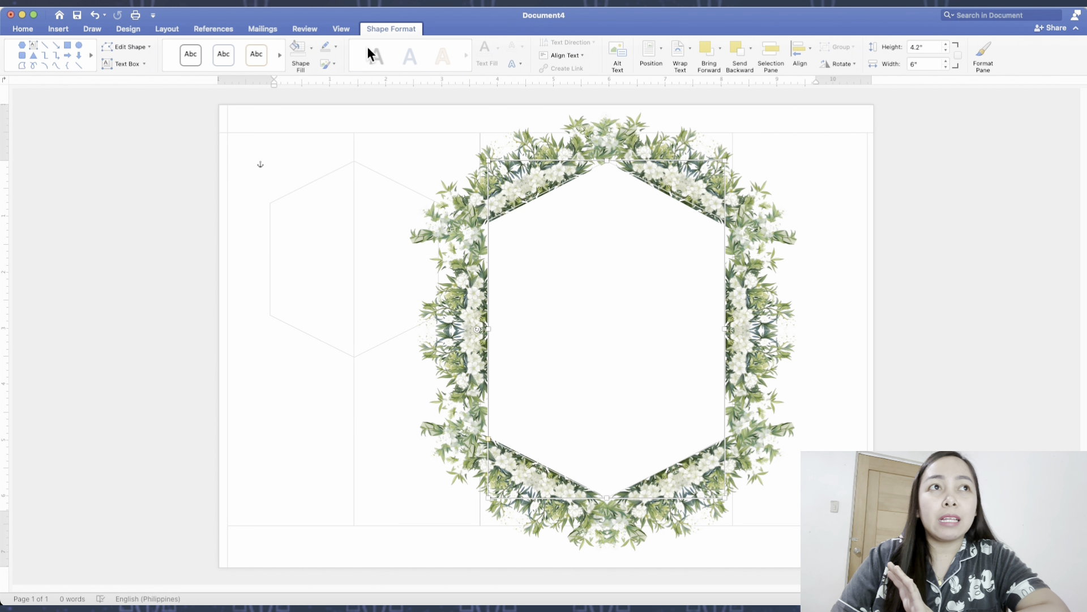
click(313, 54)
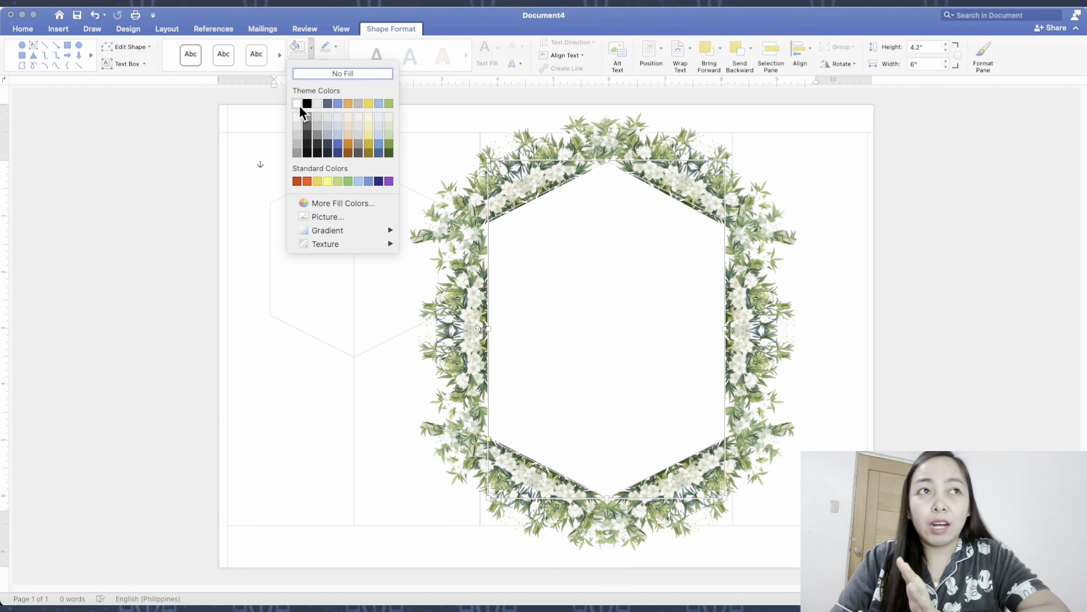
click(519, 215)
scroll(528, 227, up, 3)
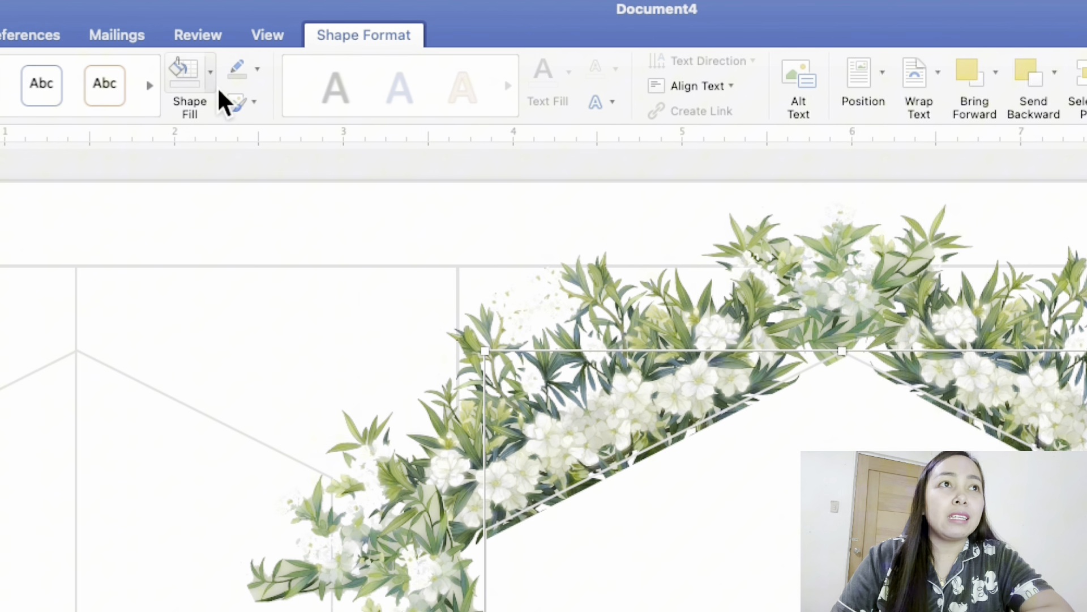
click(311, 47)
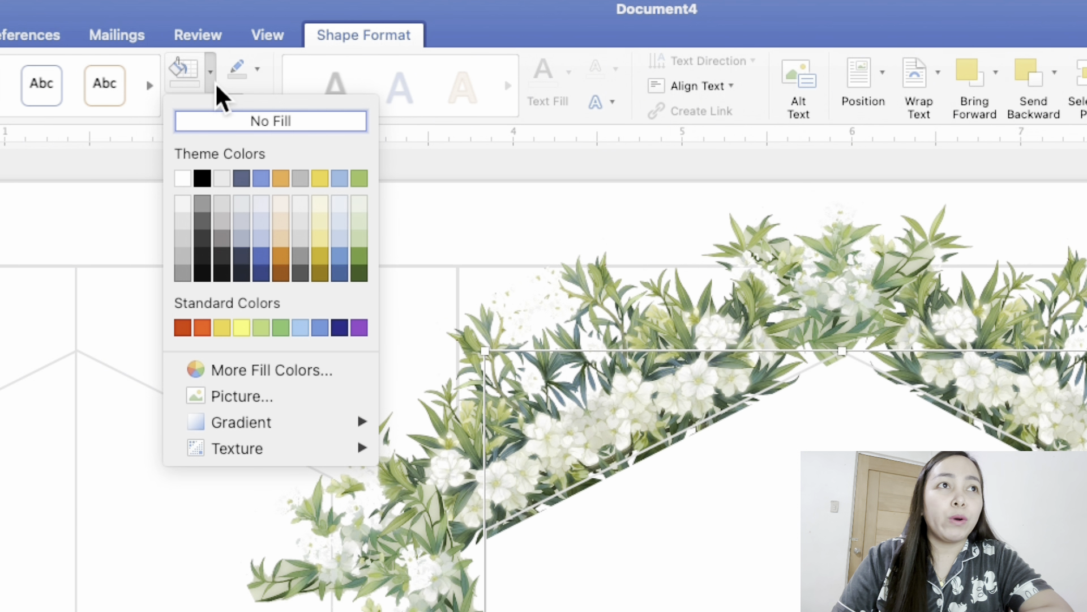
click(182, 180)
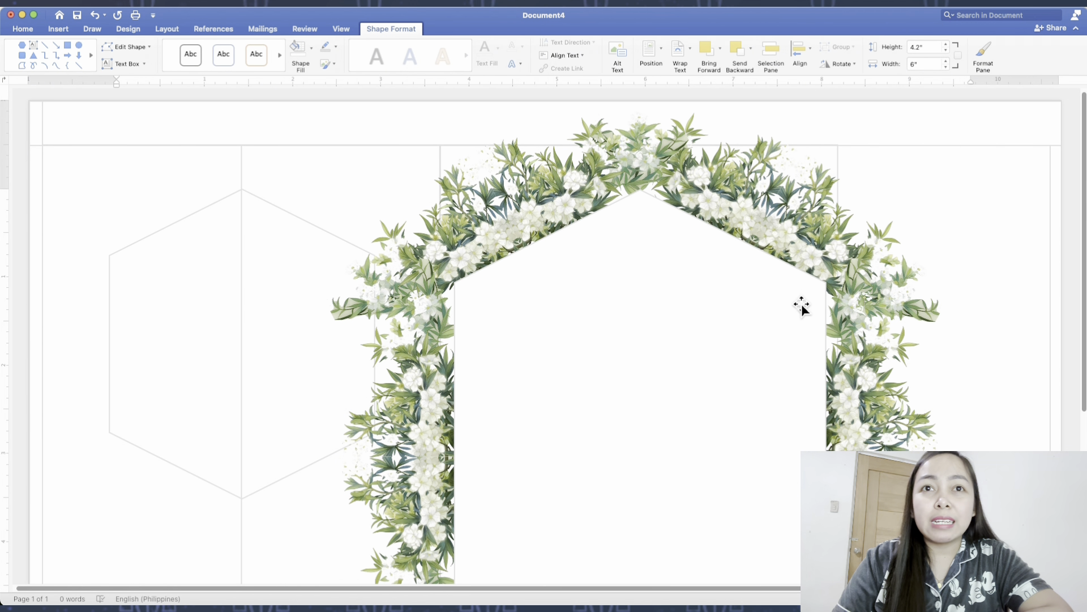
scroll(802, 306, down, 3)
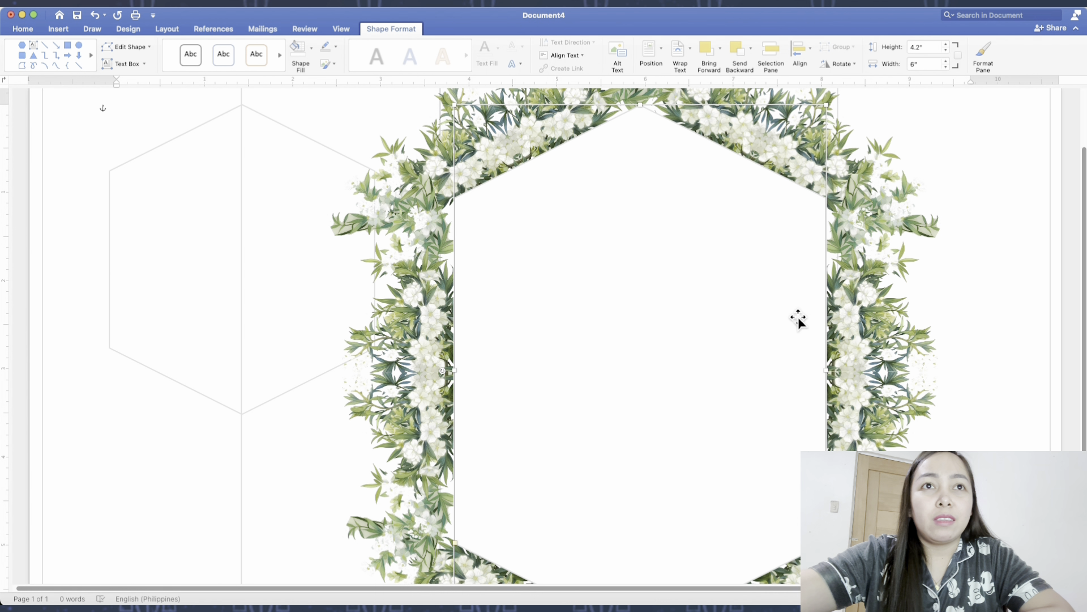
scroll(799, 323, down, 5)
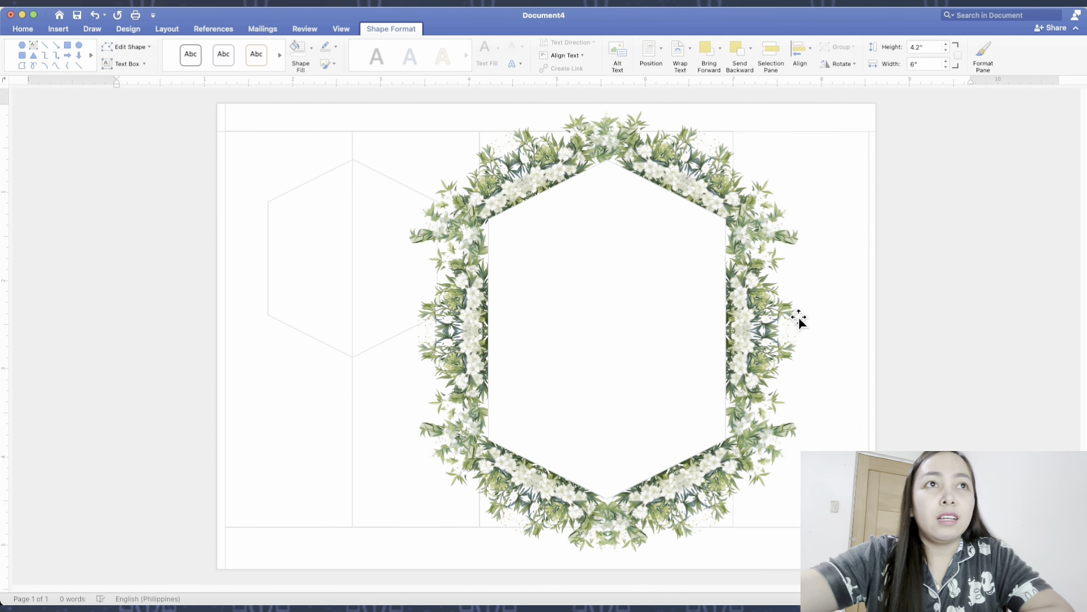
Step: Remove the white hexagon's outline
click(798, 319)
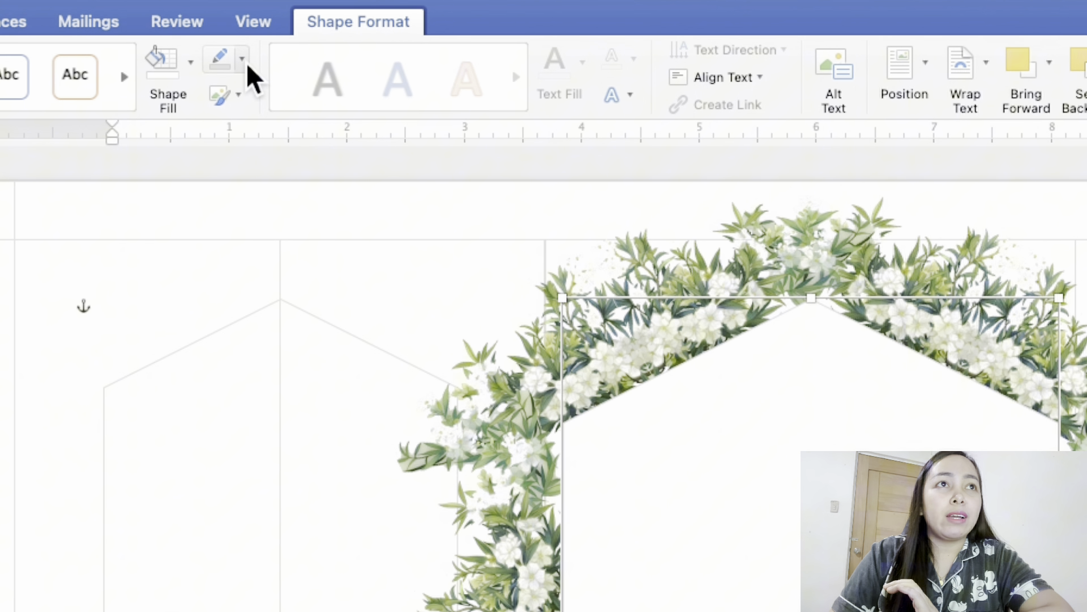
click(337, 50)
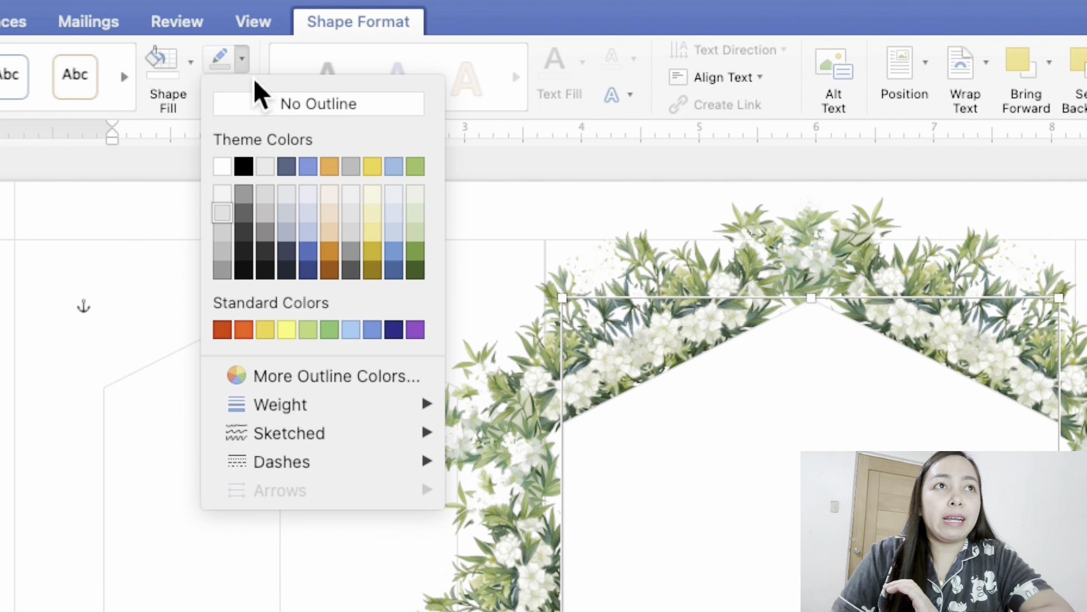
click(264, 111)
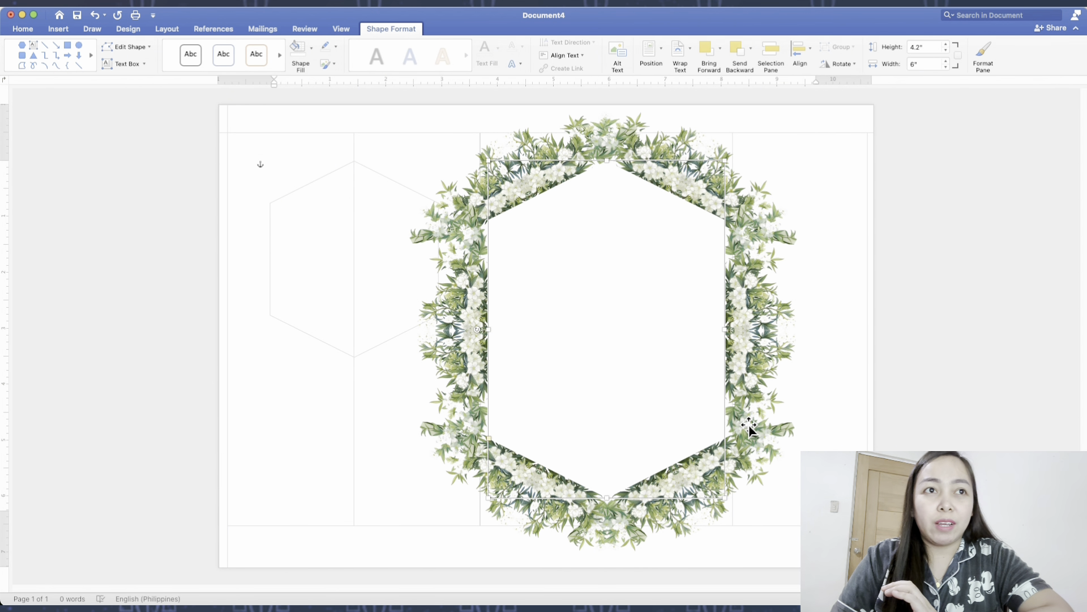
click(376, 271)
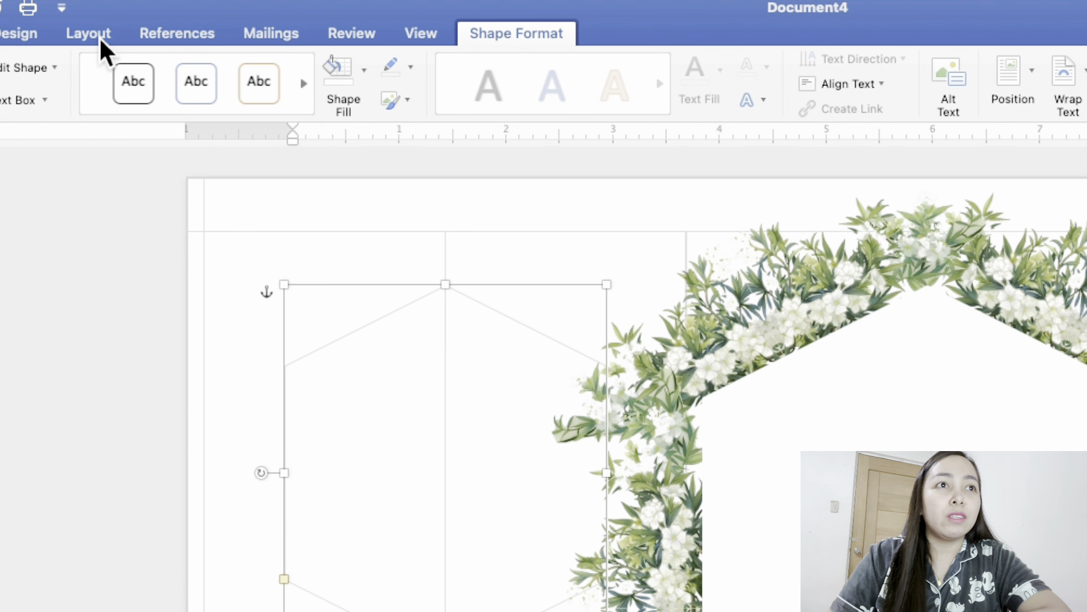
Step: Put the small left hexagon in front of text and fill it olive green
click(90, 34)
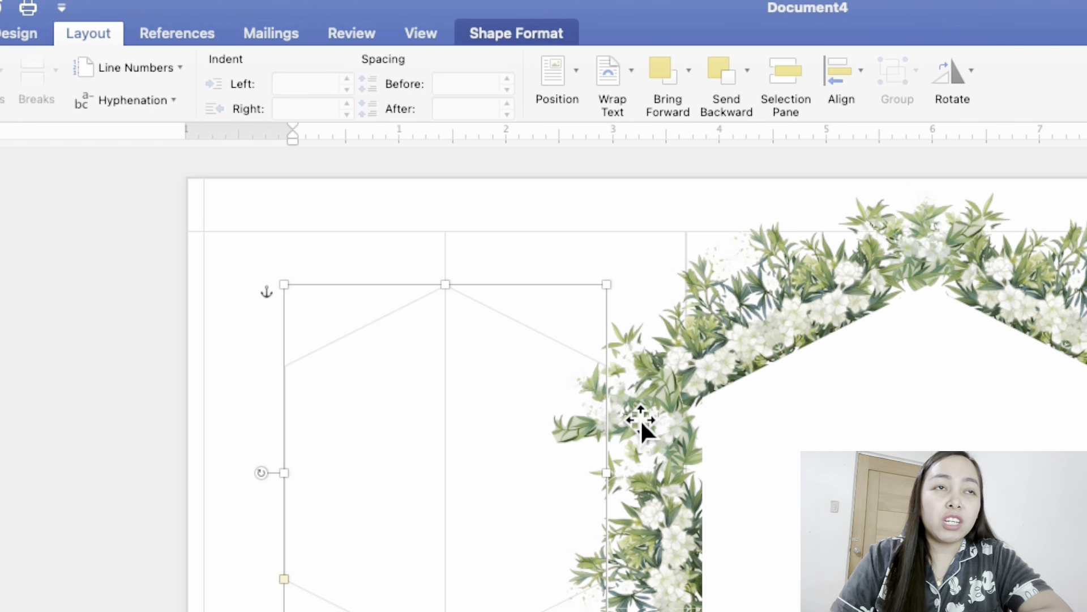
click(691, 77)
click(702, 169)
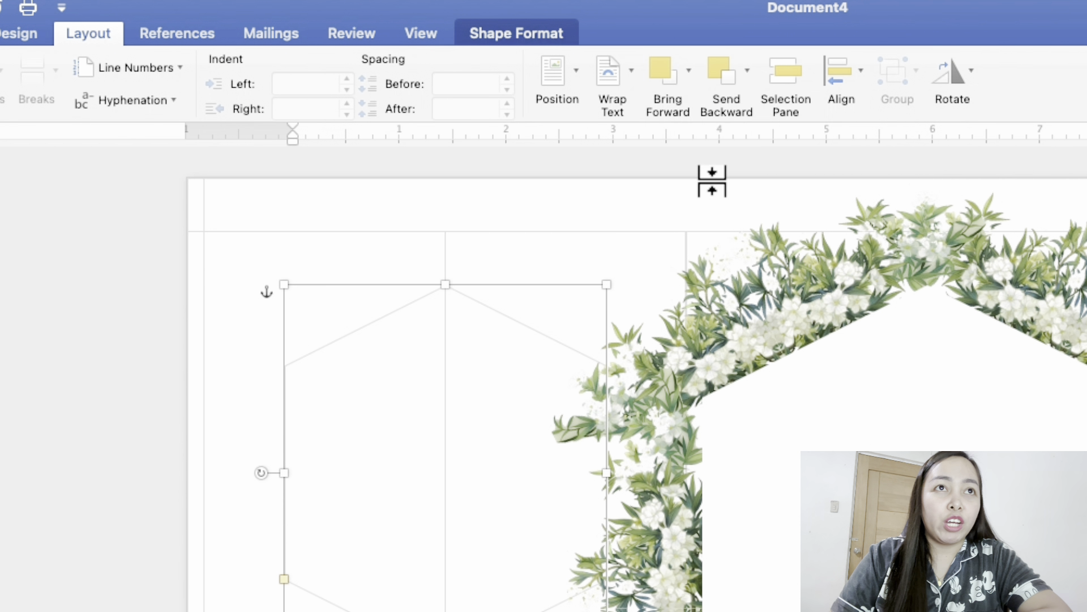
click(539, 35)
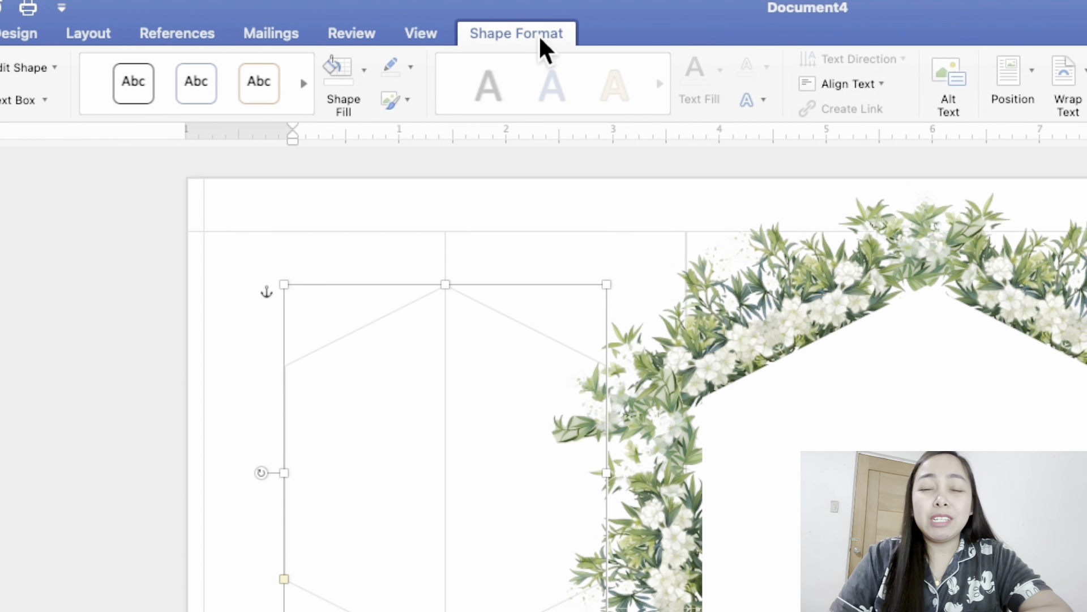
click(364, 76)
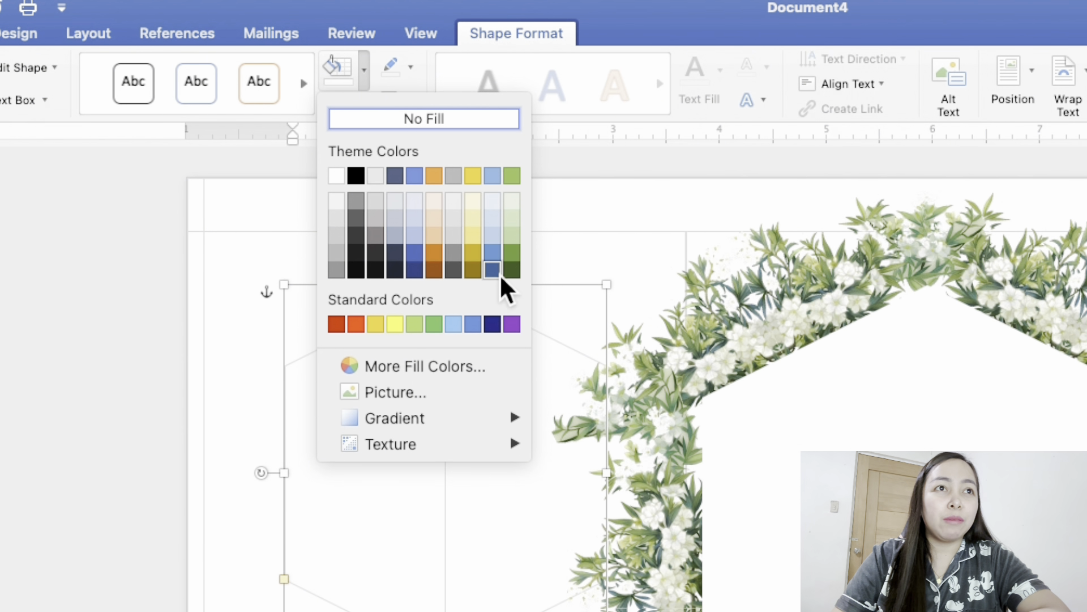
click(517, 253)
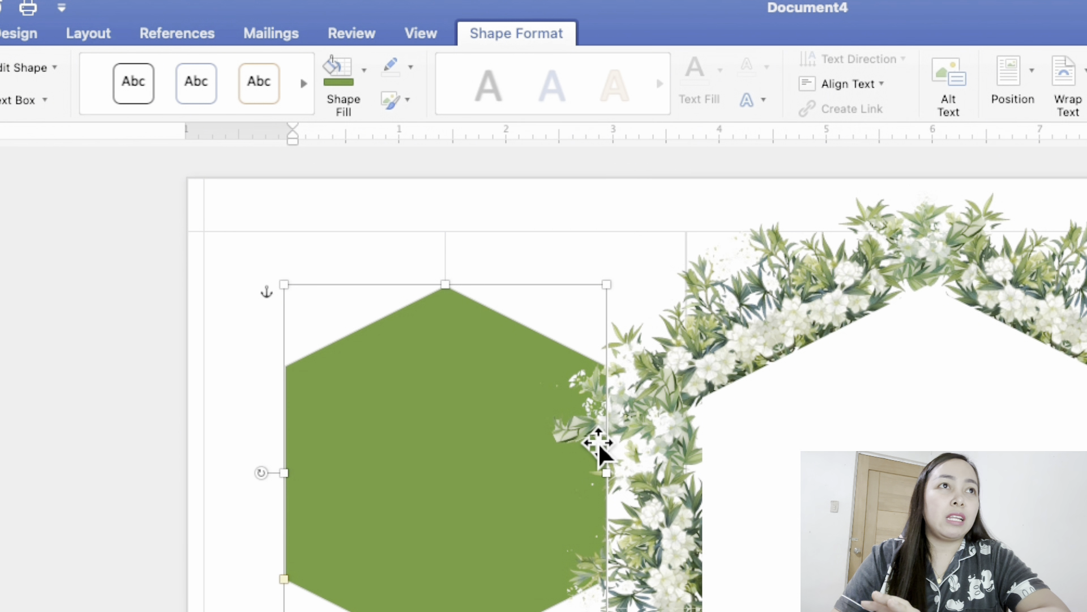
Step: Bring the olive hexagon in front of the floral frame
click(95, 35)
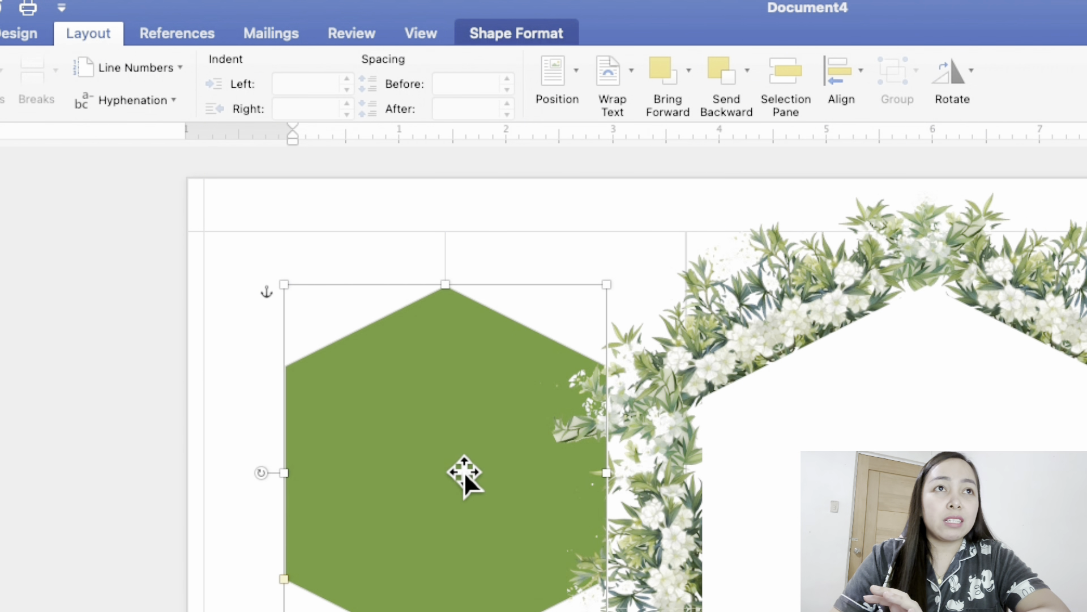
click(691, 76)
click(708, 135)
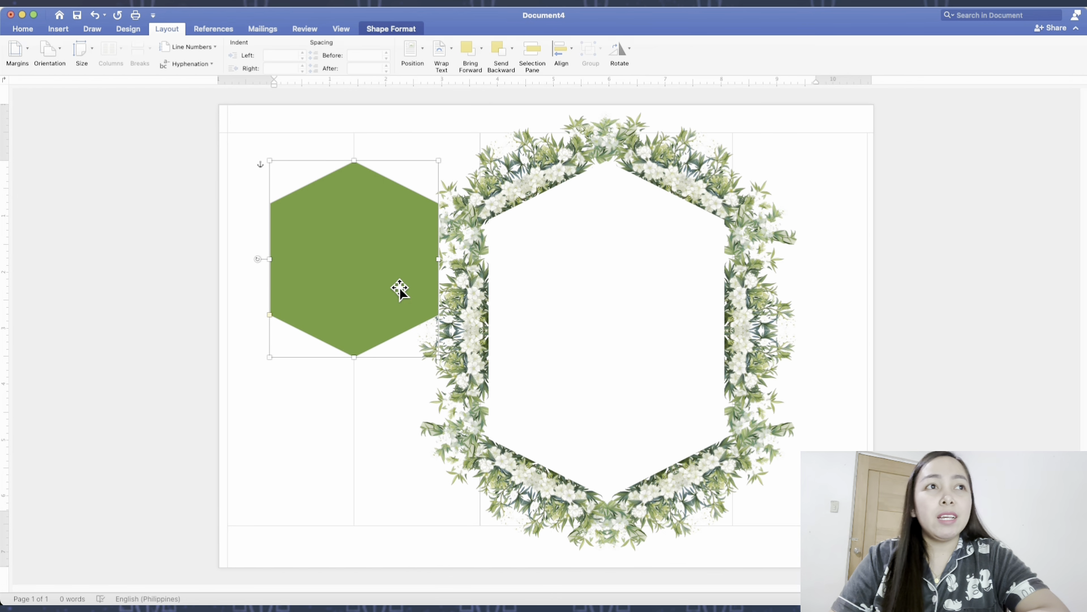
Step: Fill the narrow strip beside the hexagon with white
click(297, 150)
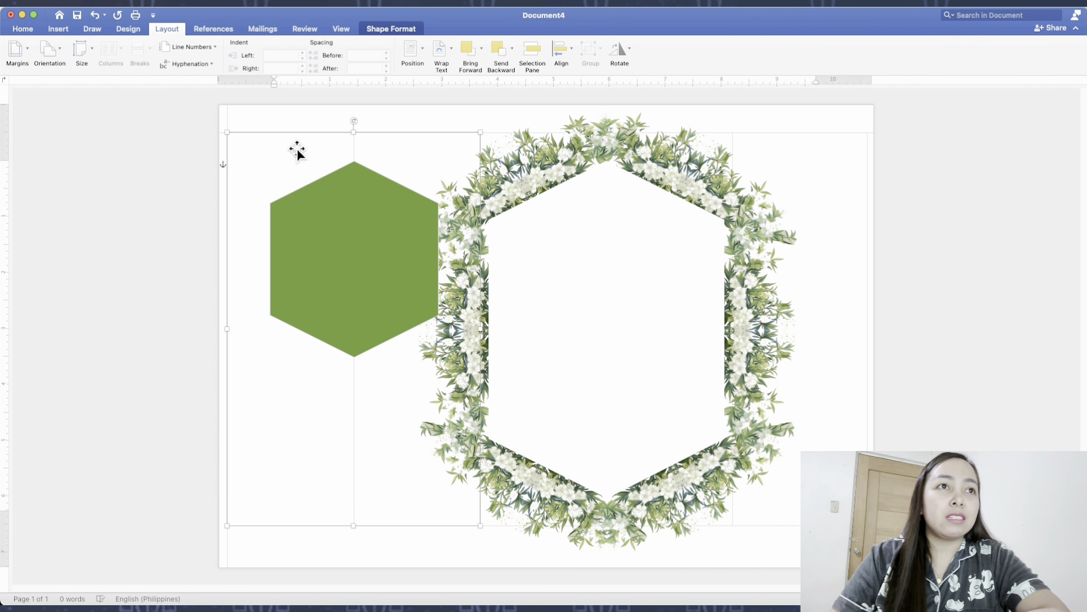
click(386, 151)
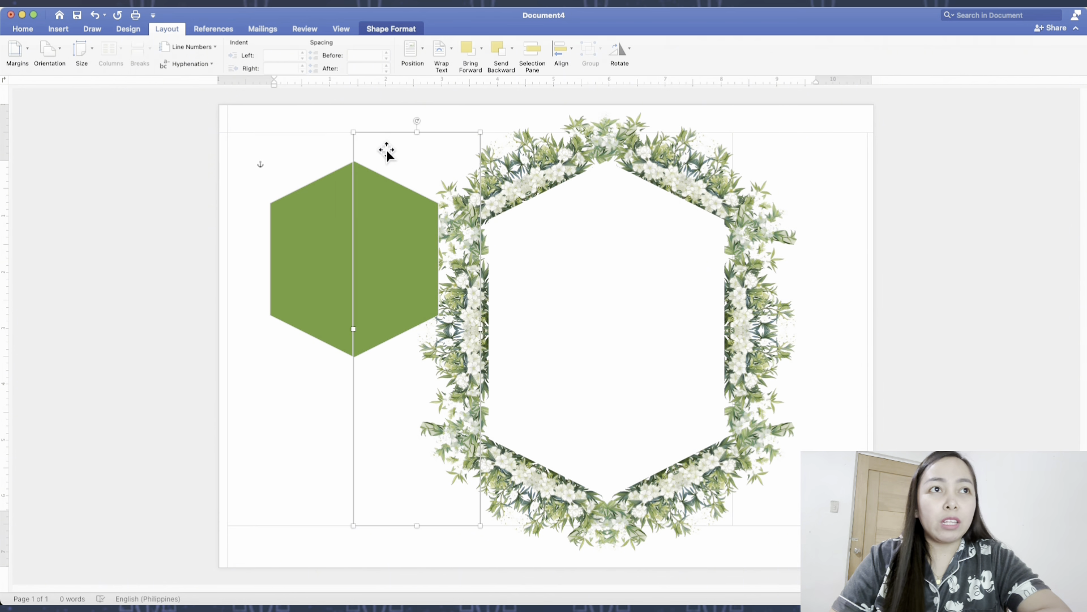
click(338, 151)
click(372, 153)
click(334, 153)
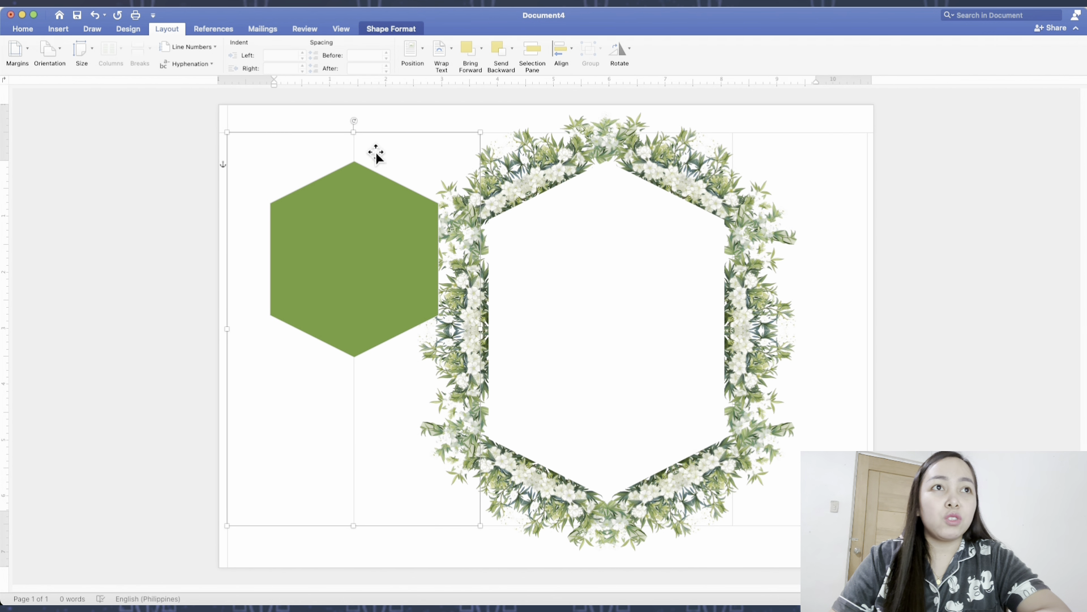
click(406, 153)
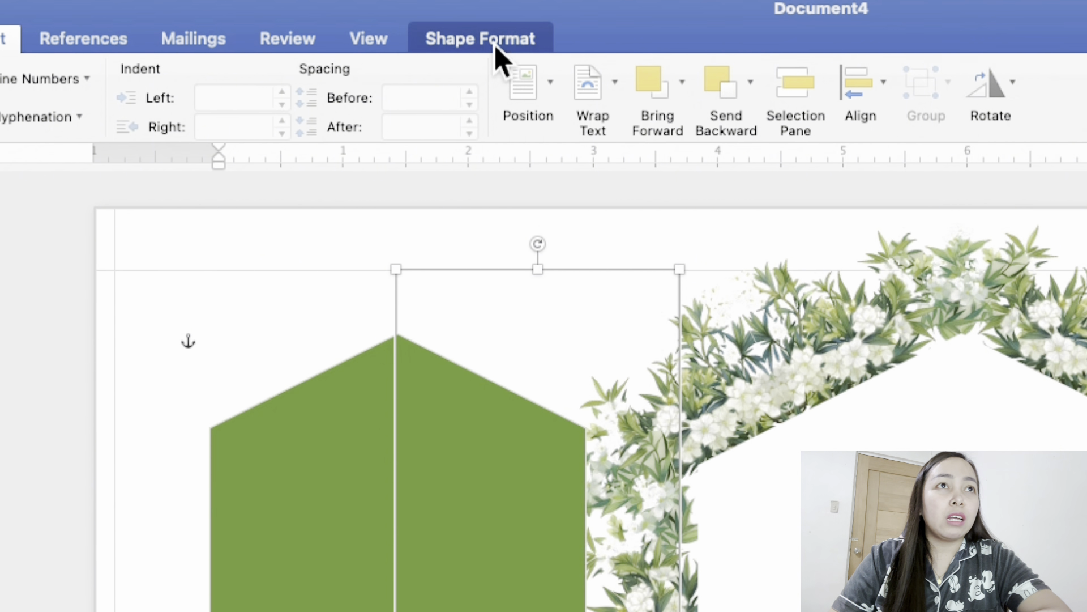
click(494, 45)
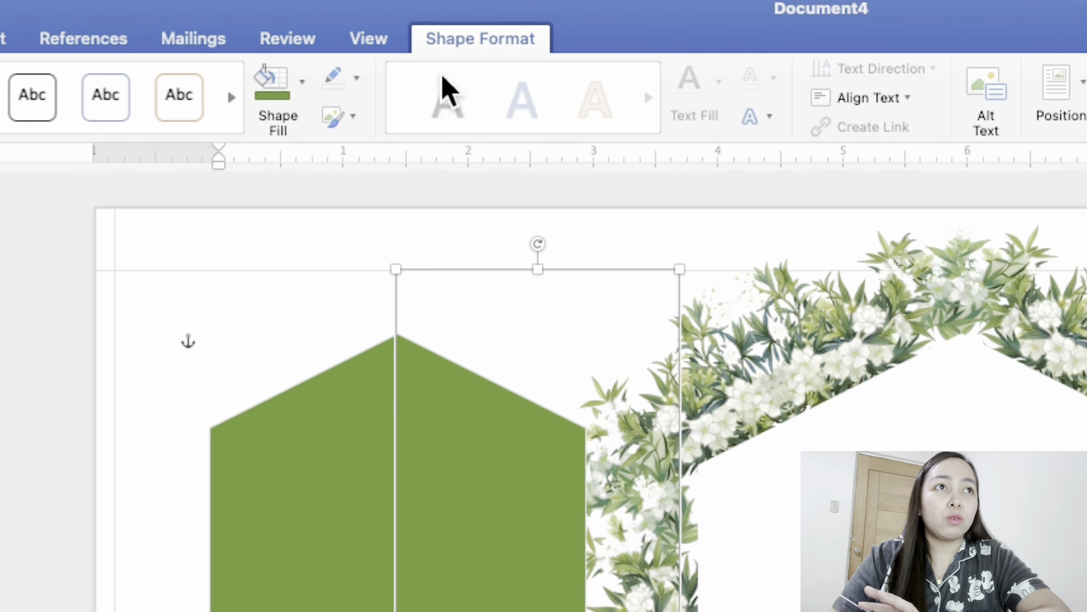
click(304, 85)
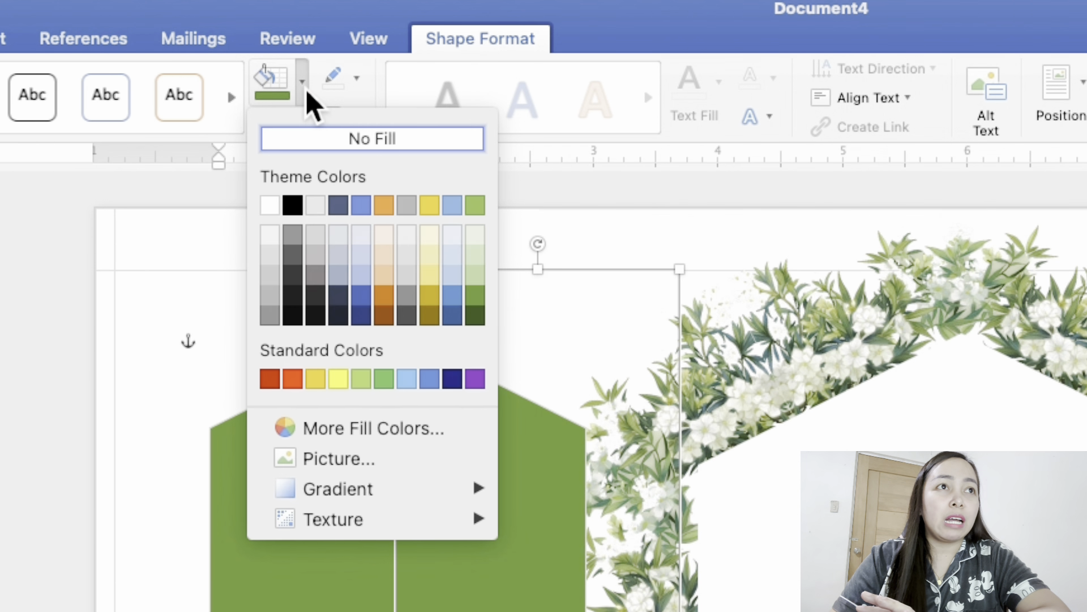
click(277, 214)
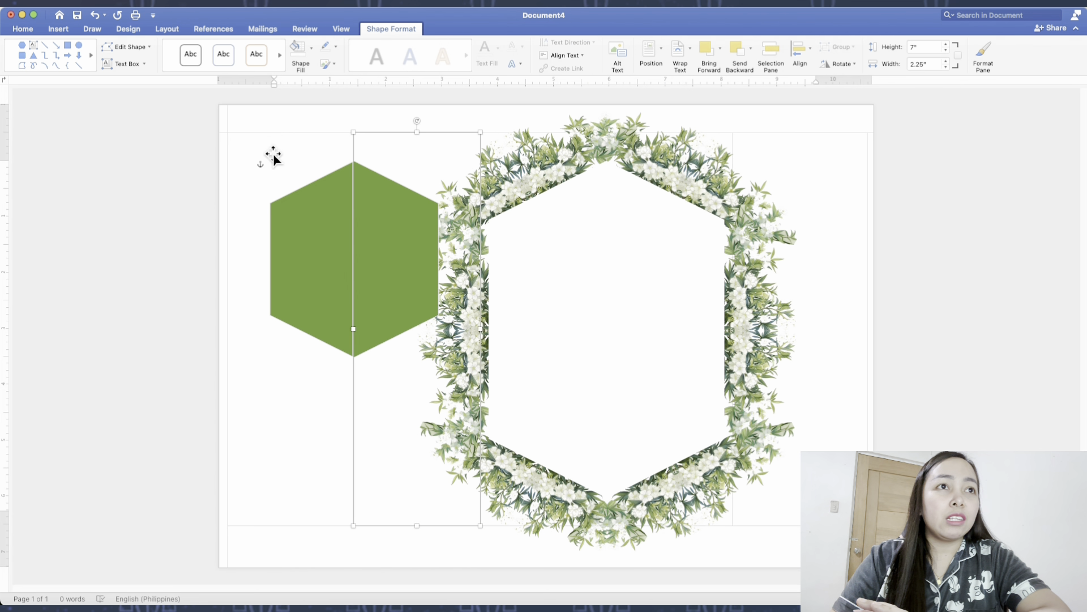
Step: Fill the wide rectangle behind the hexagon with dark green
click(273, 159)
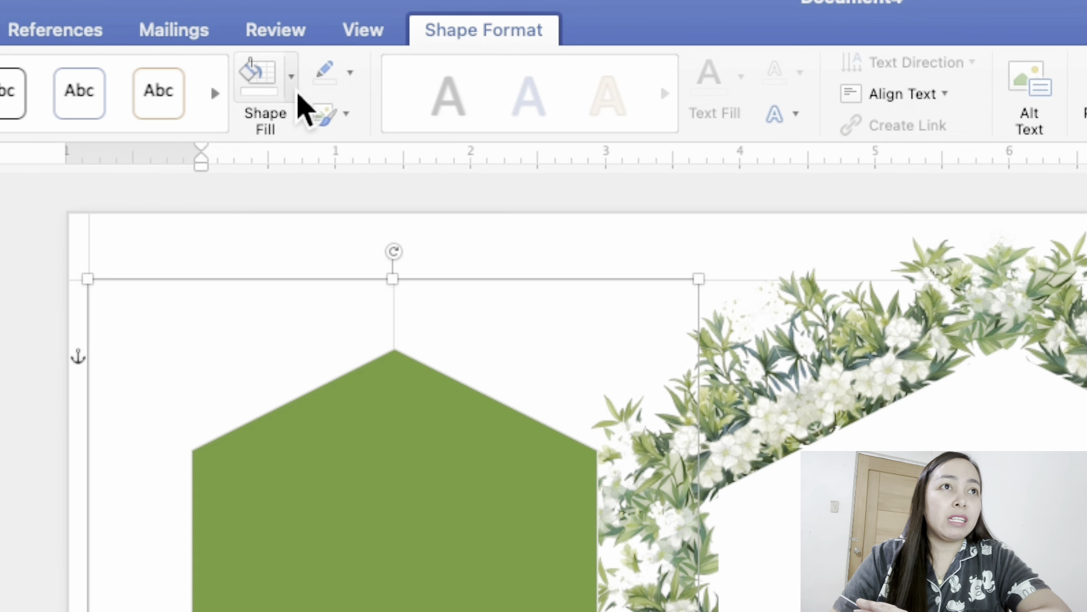
click(313, 52)
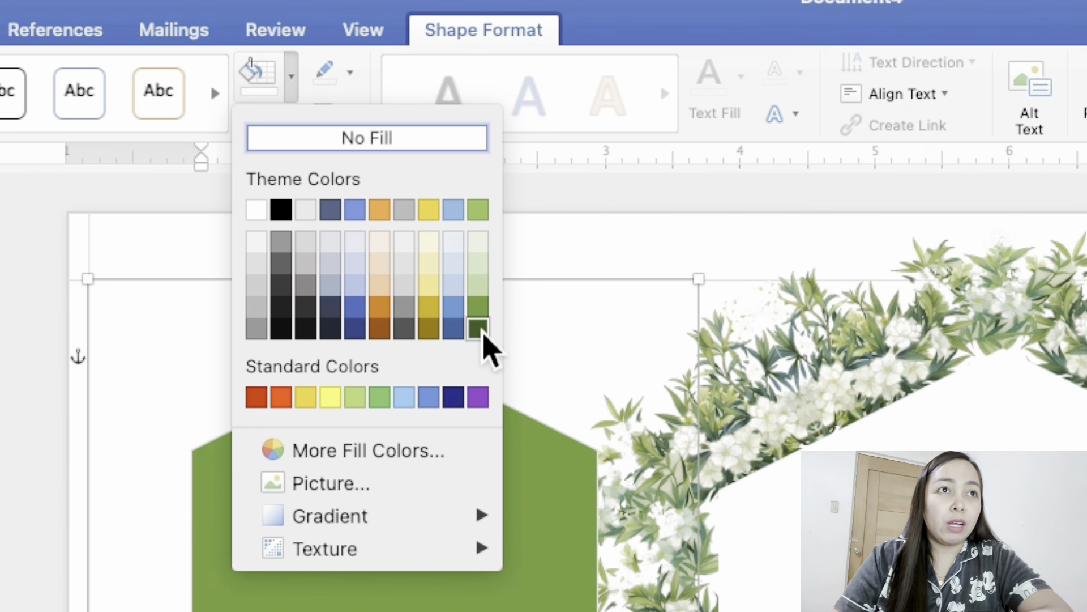
click(483, 333)
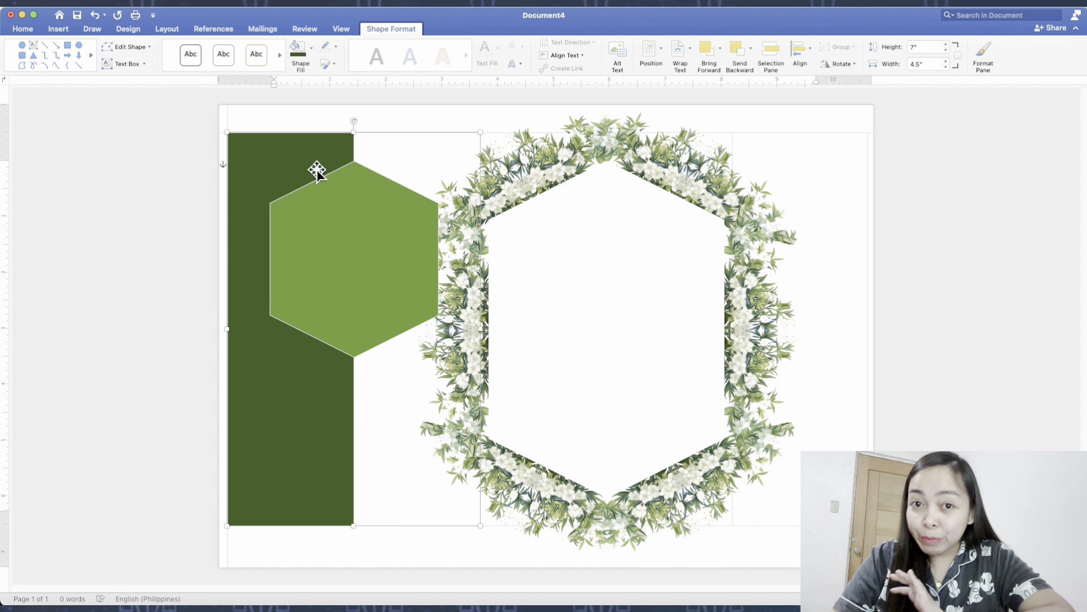
click(913, 246)
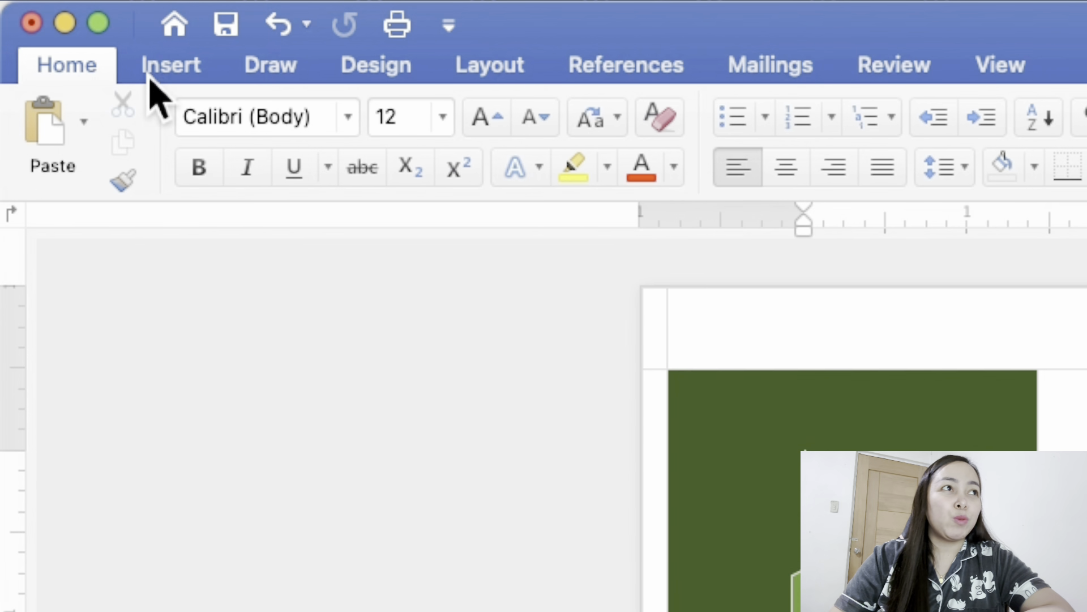
Step: Draw a rectangle over the green hexagon and type the letter K in it
click(53, 32)
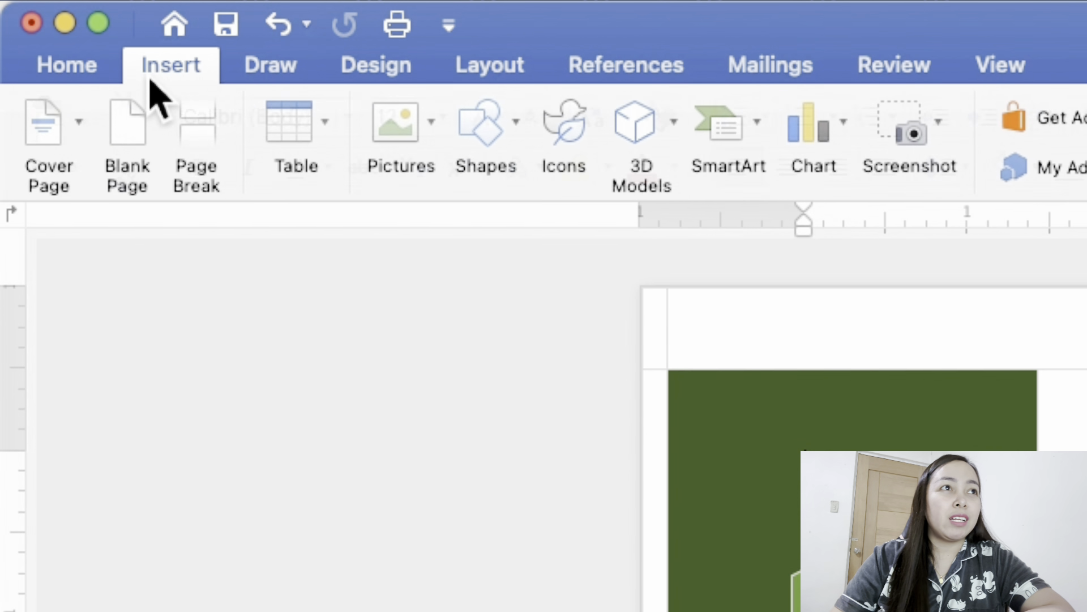
click(515, 148)
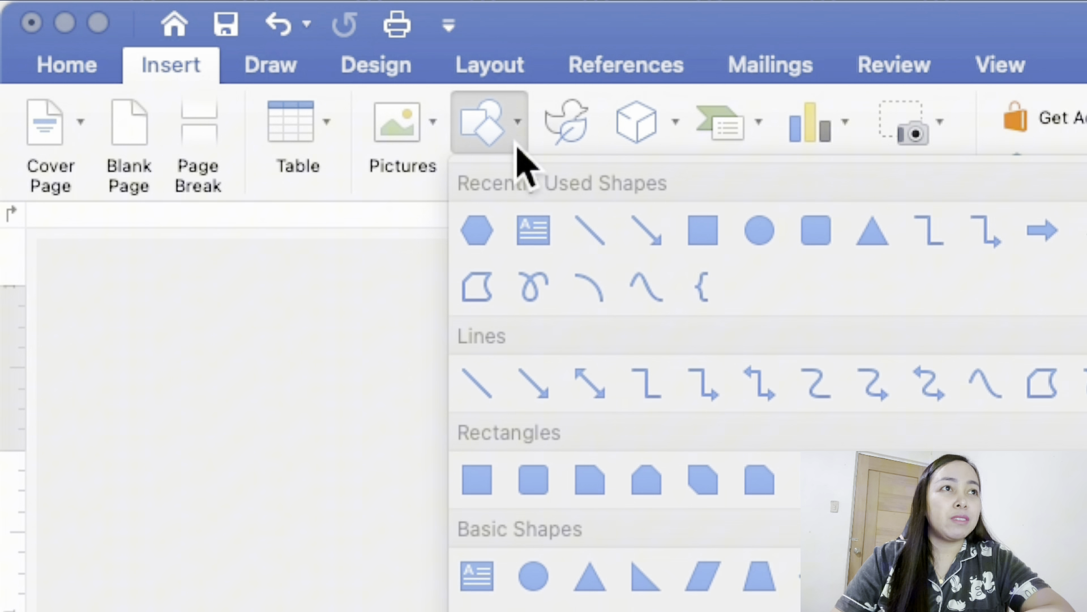
click(688, 240)
drag(358, 225, 478, 347)
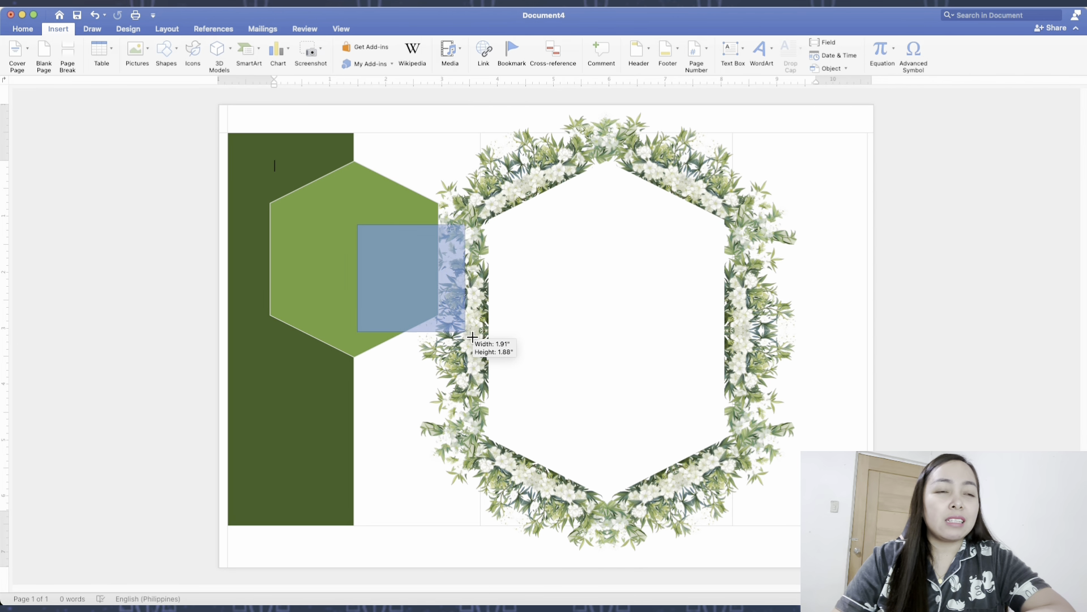
drag(448, 287, 440, 277)
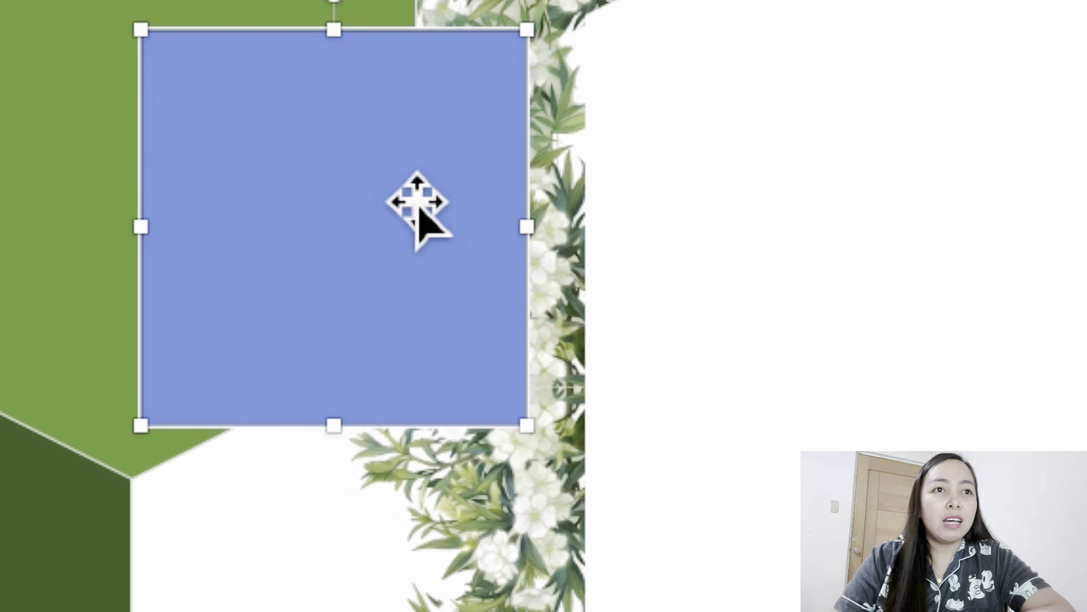
right_click(435, 272)
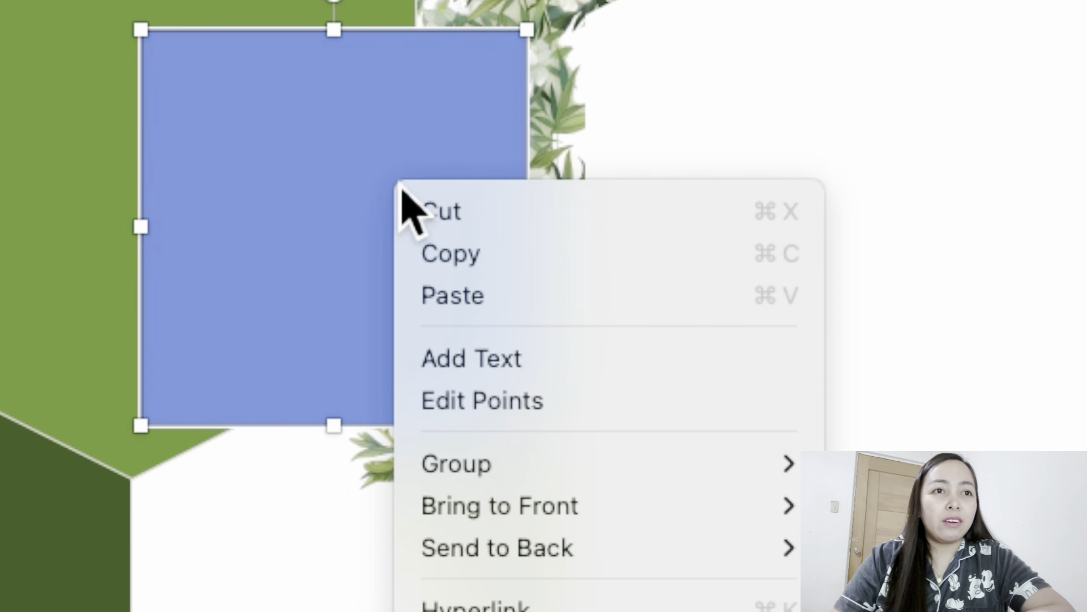
click(445, 360)
text(K)
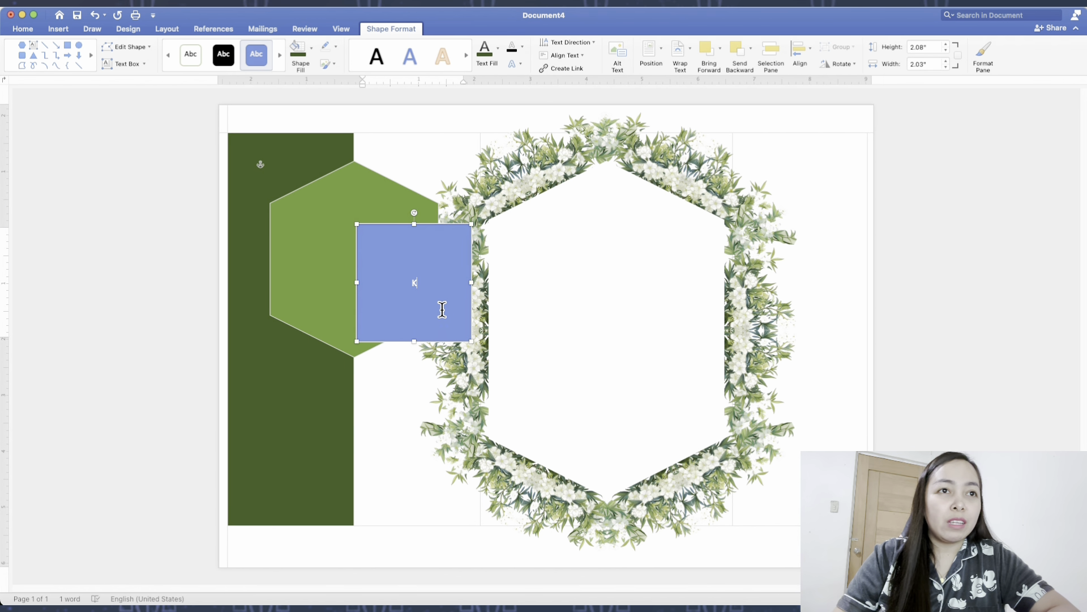
drag(443, 310, 386, 291)
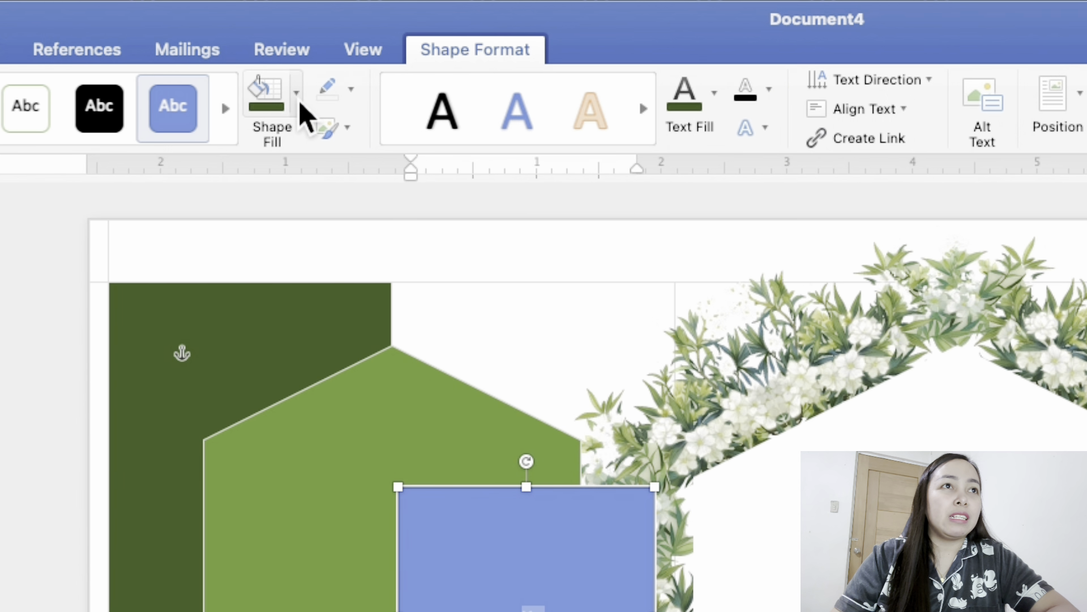
Step: Give the K rectangle No Fill and No Outline
click(298, 100)
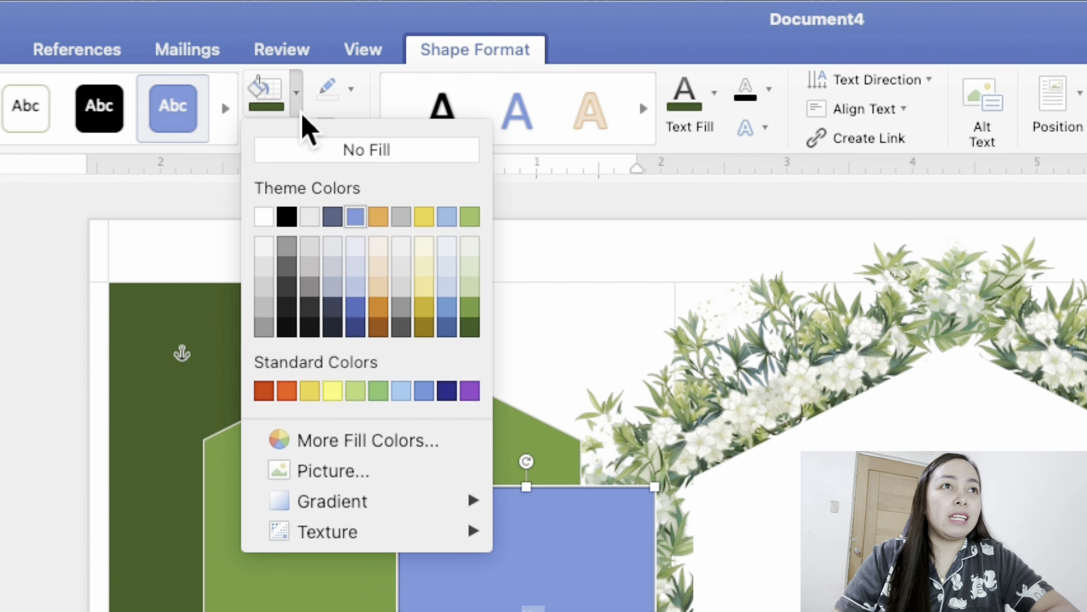
click(298, 158)
click(352, 90)
click(359, 139)
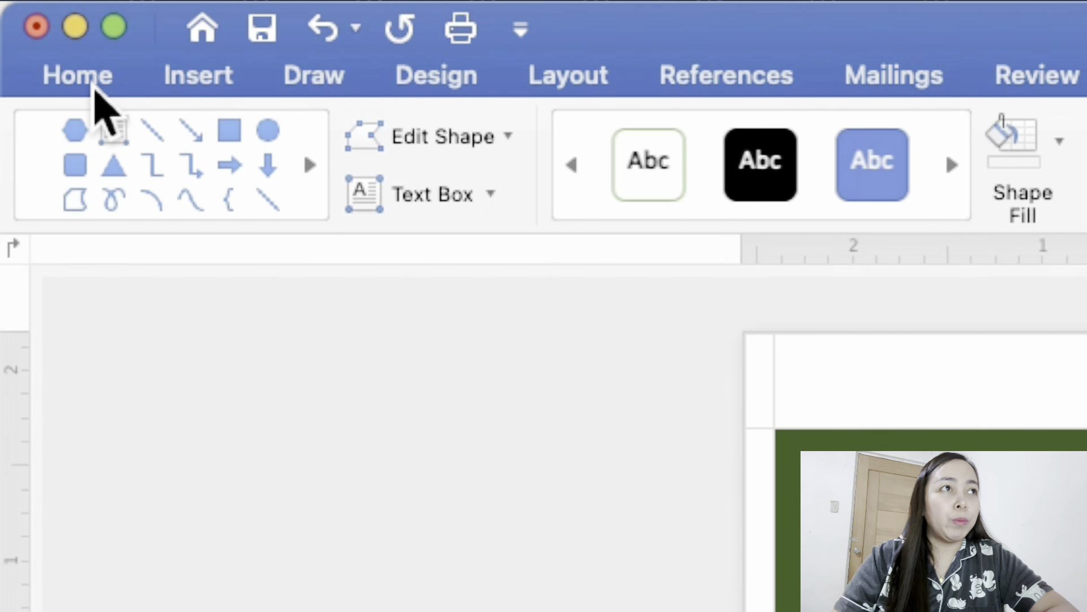
Step: Set the K in Edwardian Script ITC at font size 70
click(28, 29)
click(404, 148)
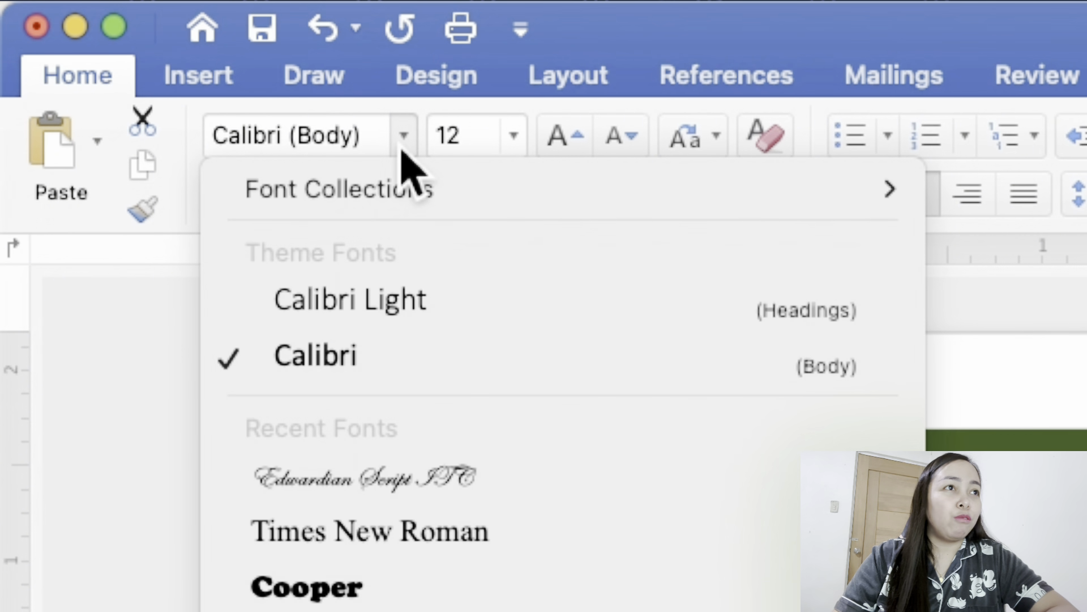
click(391, 478)
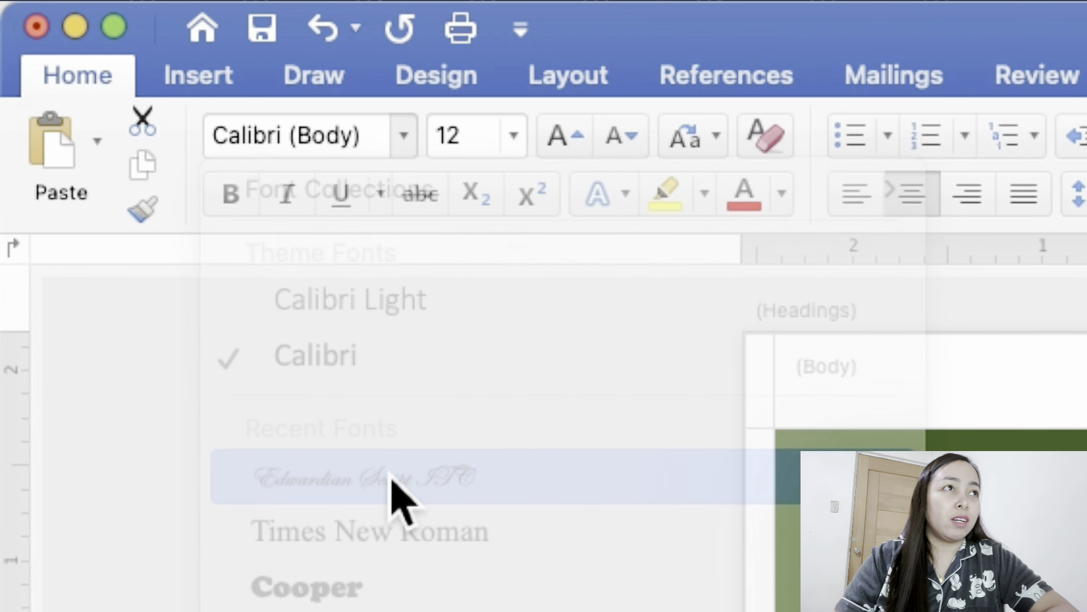
click(496, 141)
text(7)
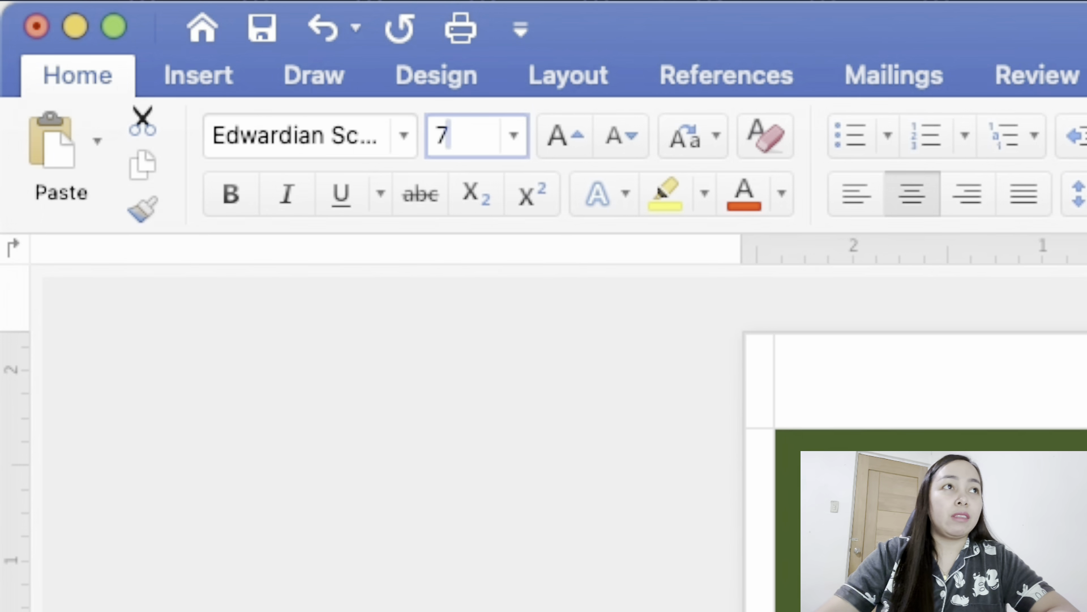
text(0)
key(Return)
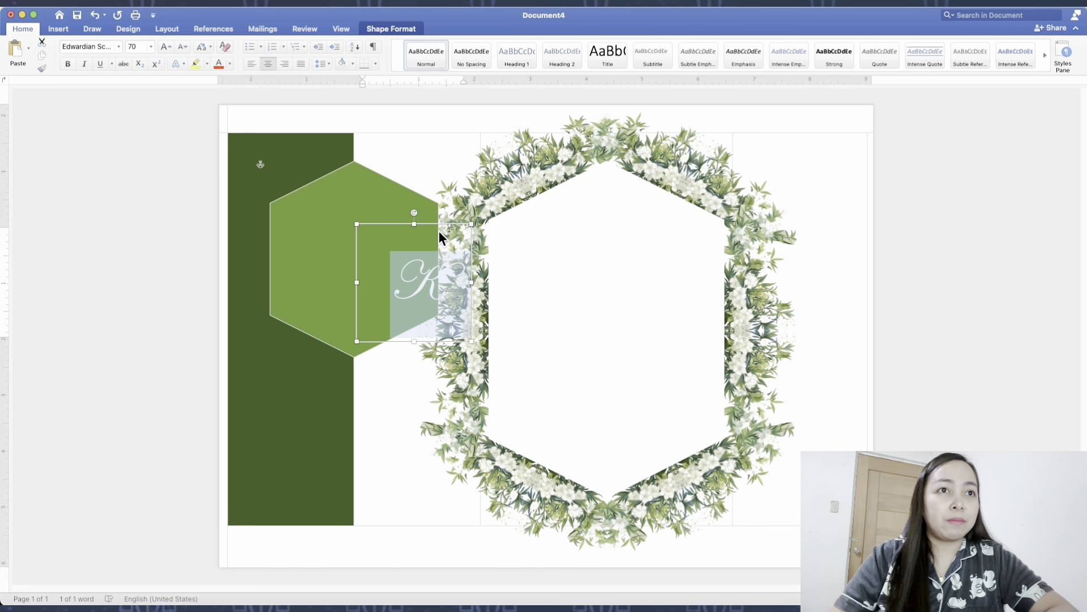
Step: Place a copy of the K box on the dark green panel, change it to C, and select both letters
drag(440, 232, 289, 391)
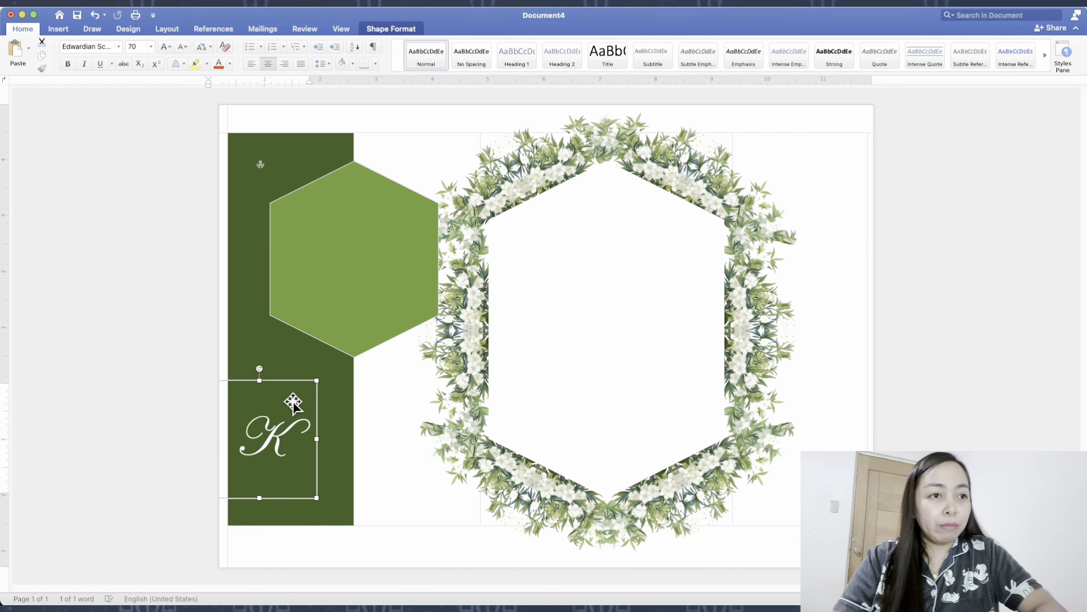
key(super+v)
drag(302, 436, 273, 478)
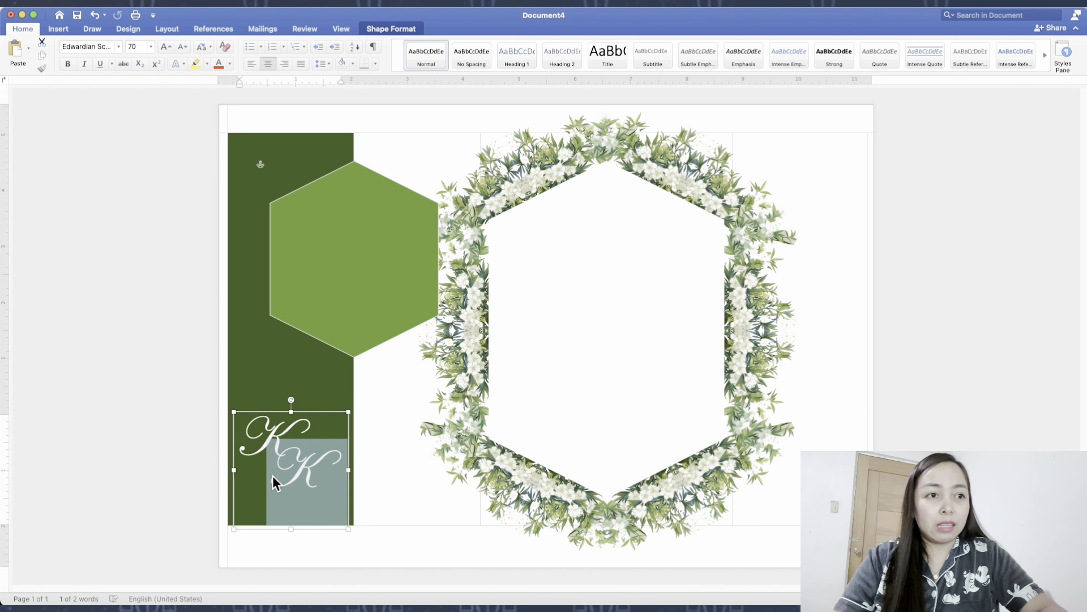
text(C)
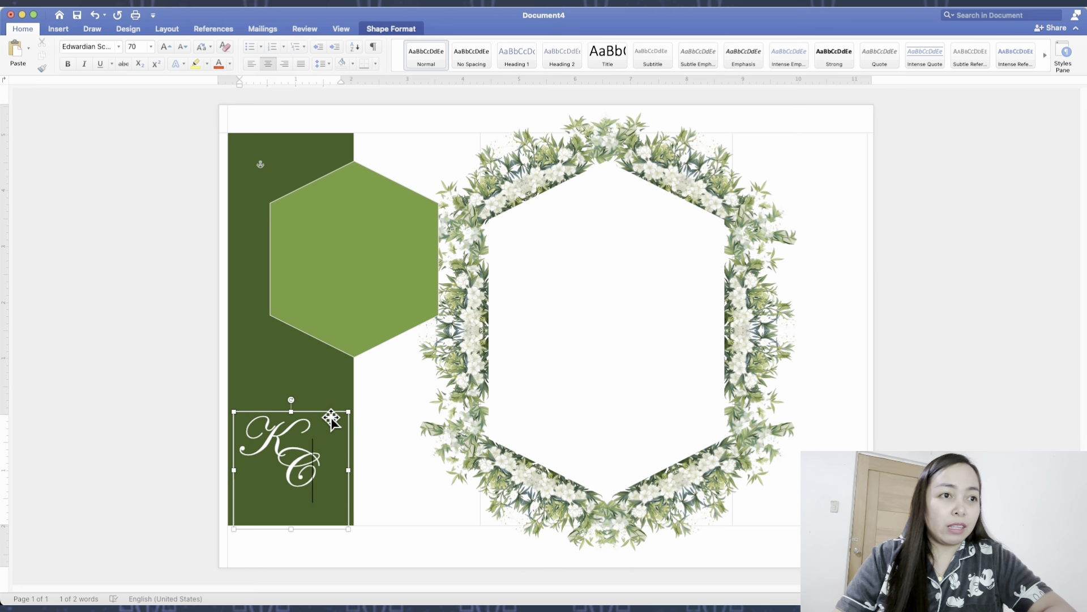
drag(331, 418, 334, 425)
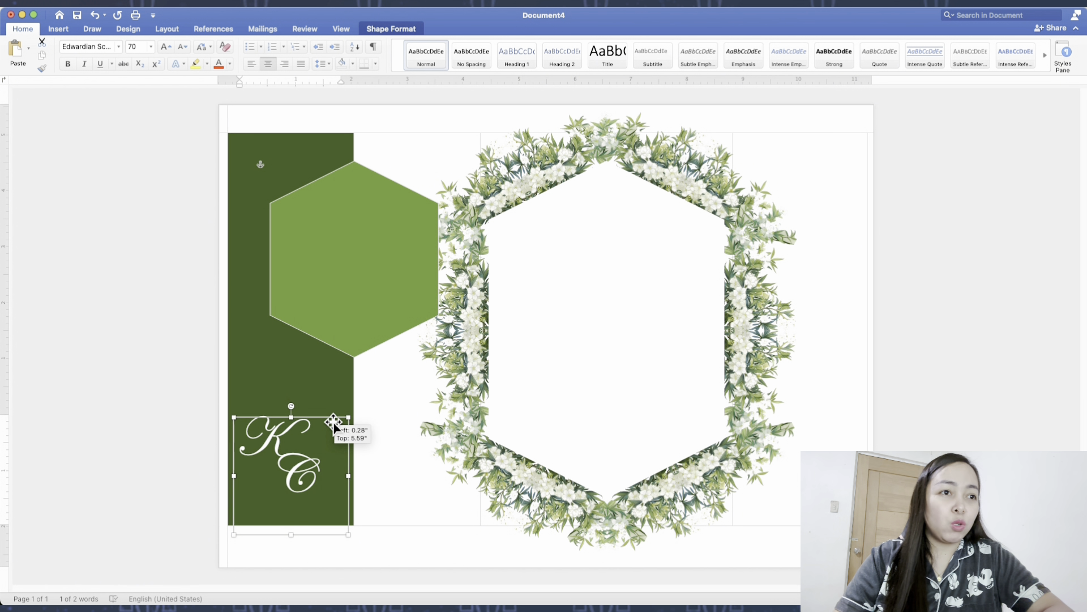
shift+click(276, 414)
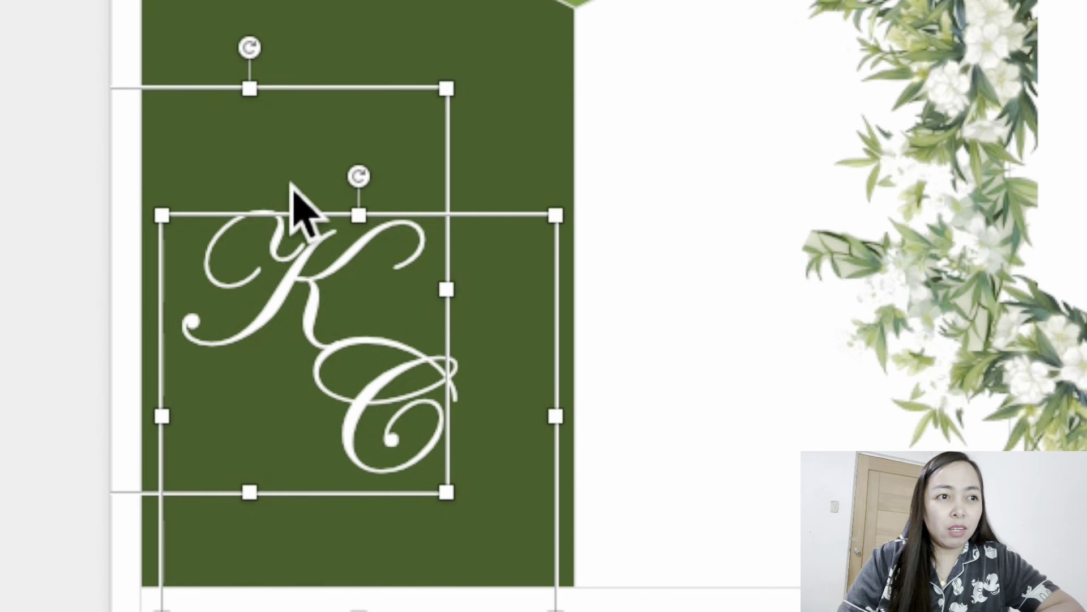
Step: Group the K and C letters and nudge the monogram to the bottom of the green panel
right_click(272, 410)
mouse_move(314, 440)
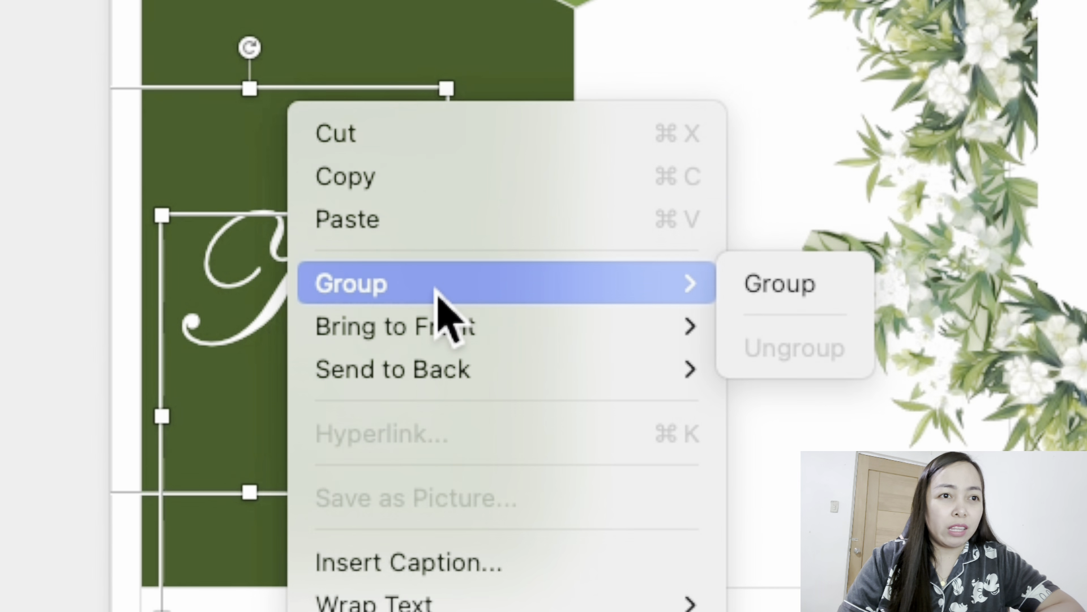
click(765, 286)
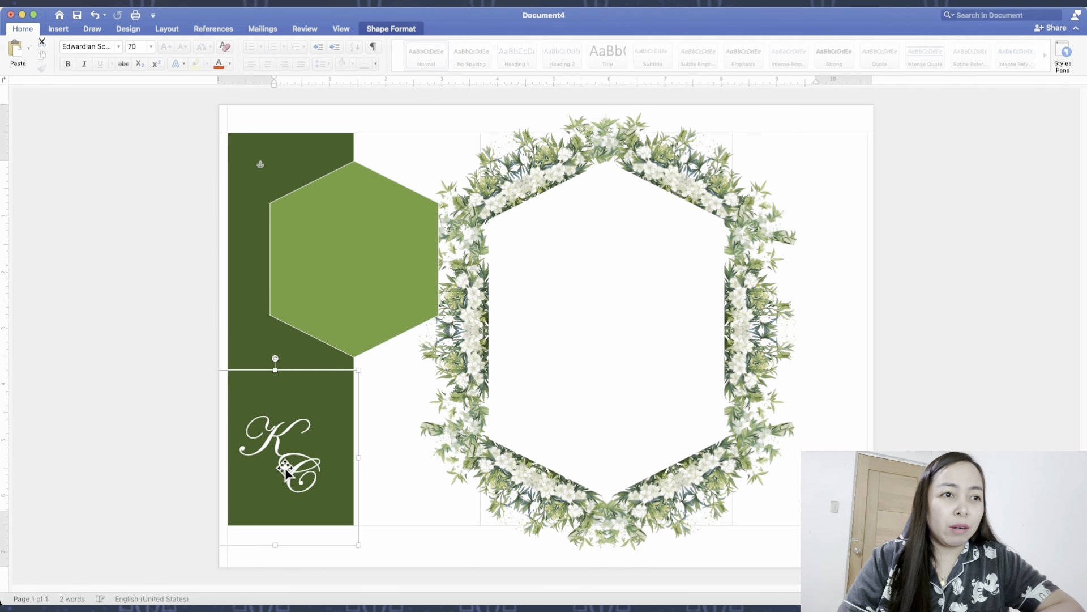
drag(408, 390, 345, 441)
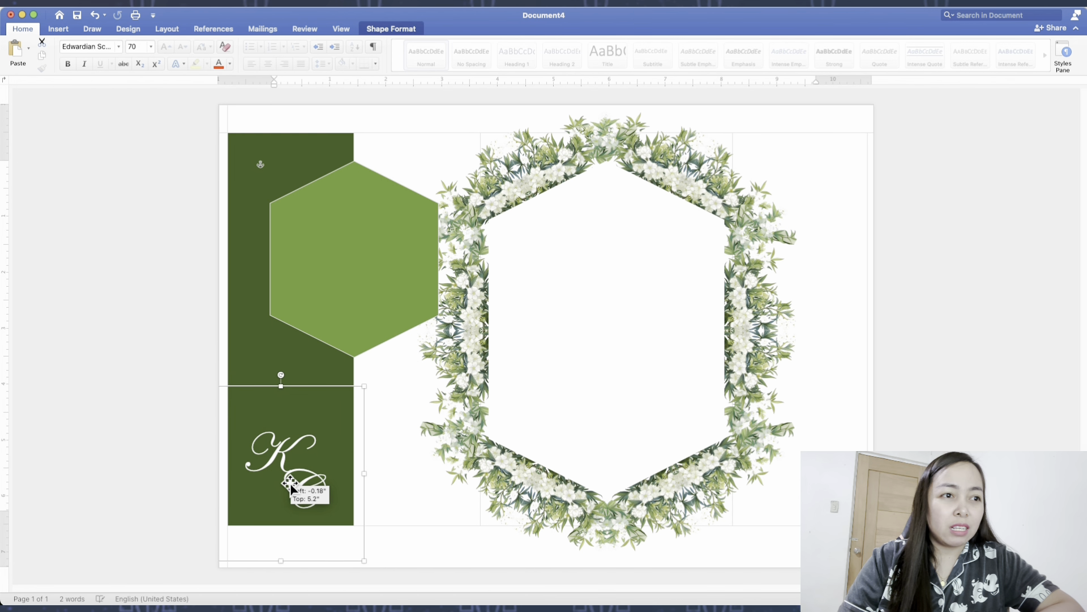
drag(290, 483, 293, 484)
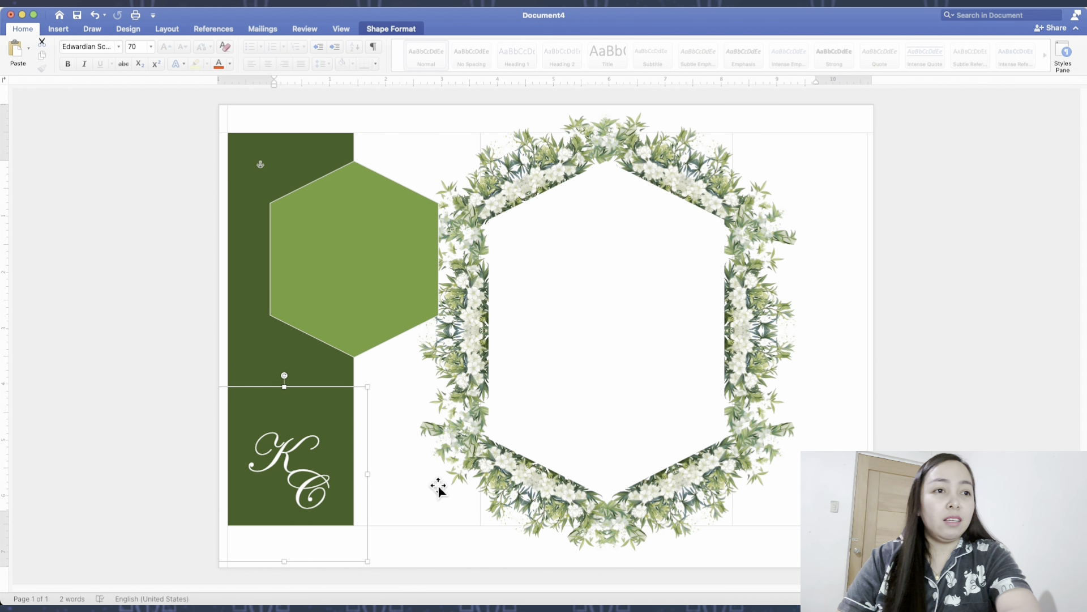
key(Right)
key(Right)
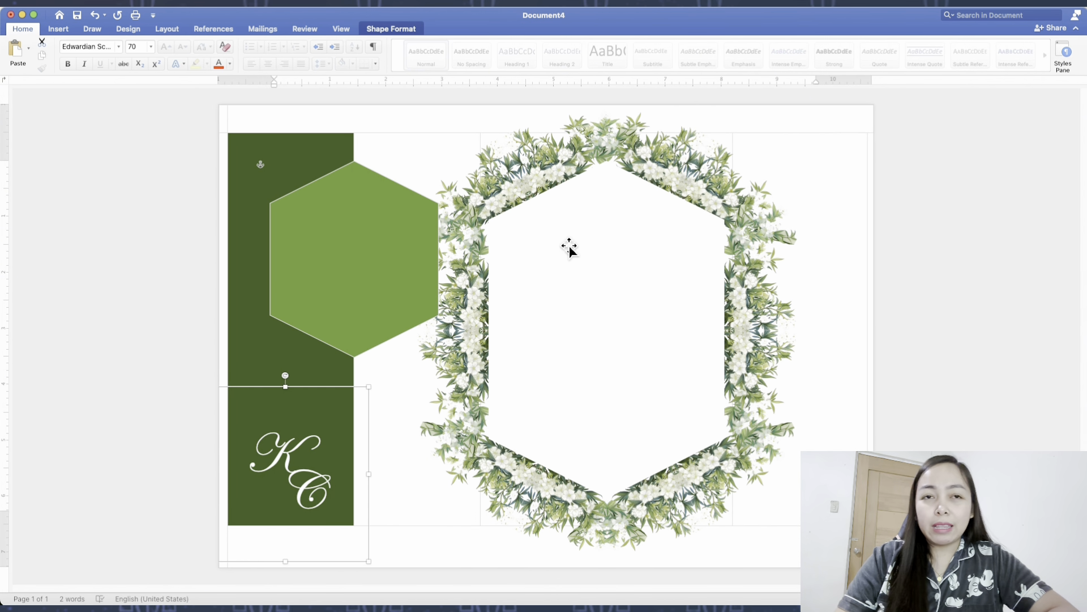
click(898, 342)
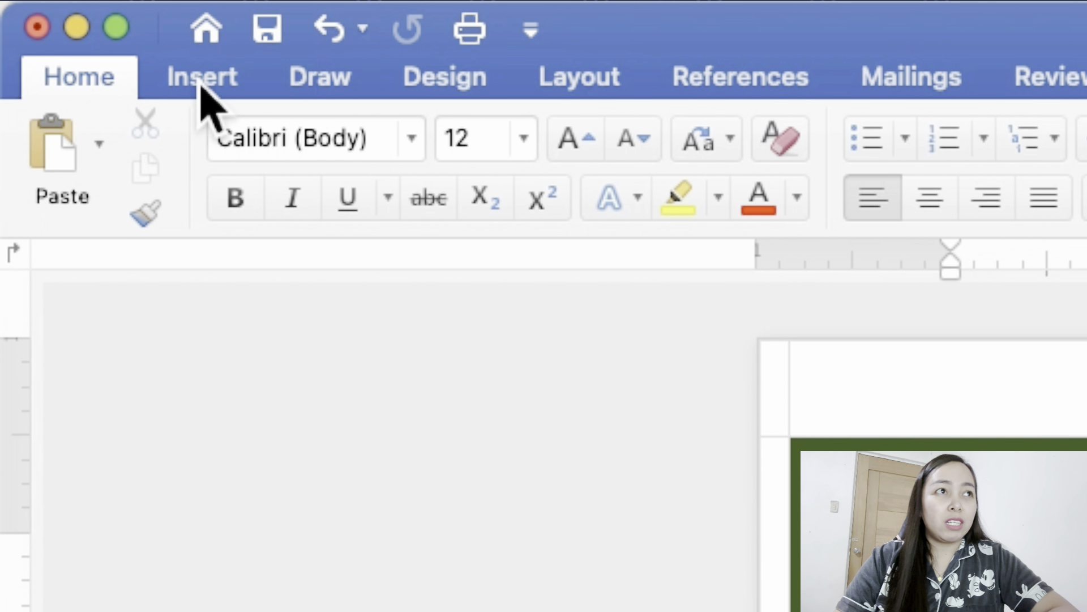
Step: Draw a rectangle near the top inside the garland frame
click(202, 85)
click(573, 187)
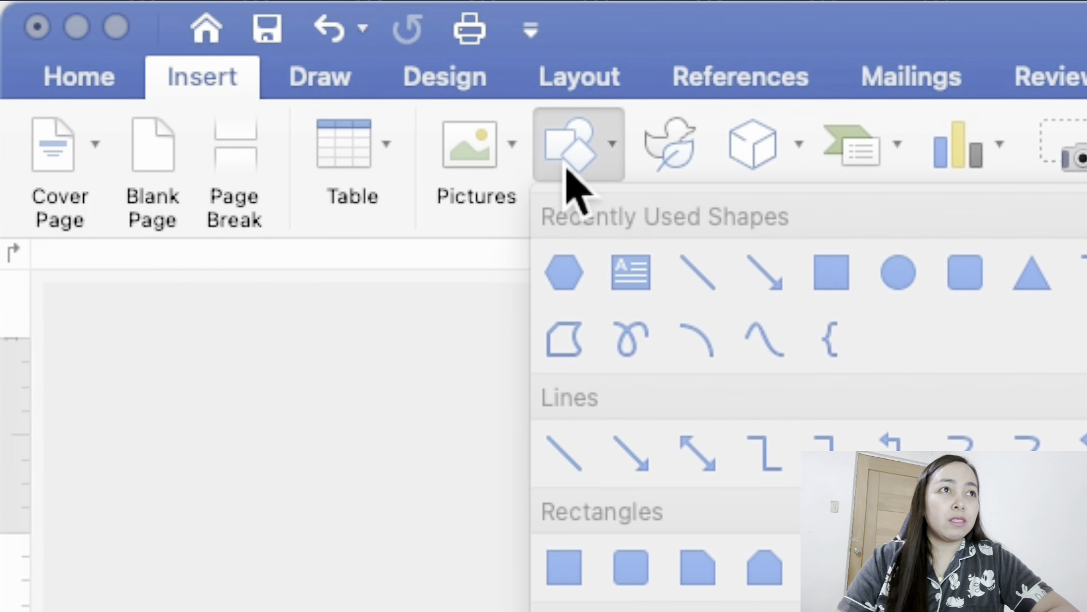
click(816, 278)
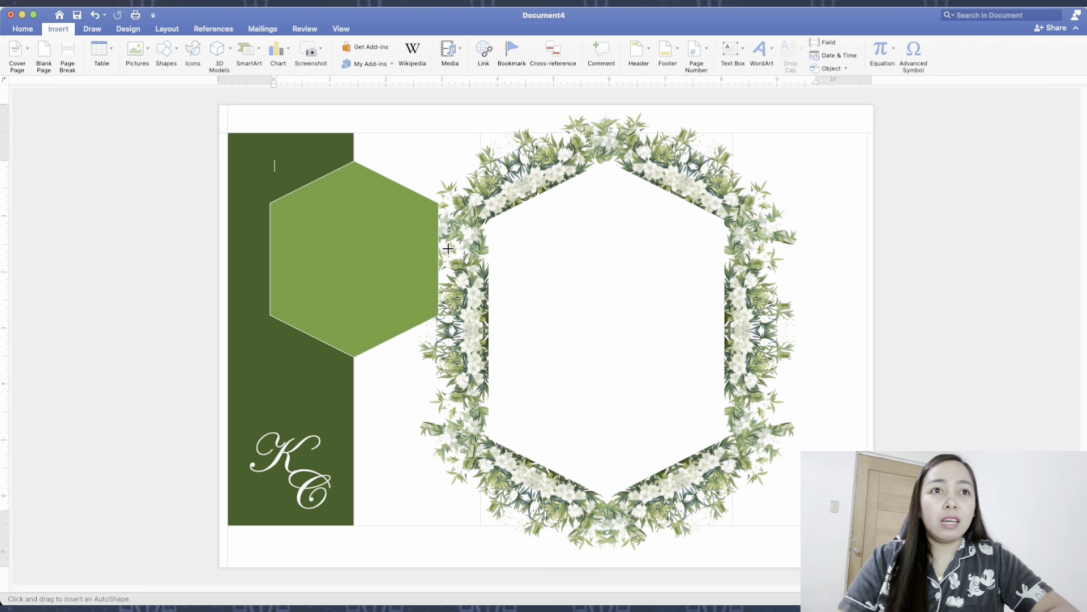
mouse_move(504, 231)
mouse_down()
mouse_move(534, 250)
mouse_move(712, 296)
mouse_up()
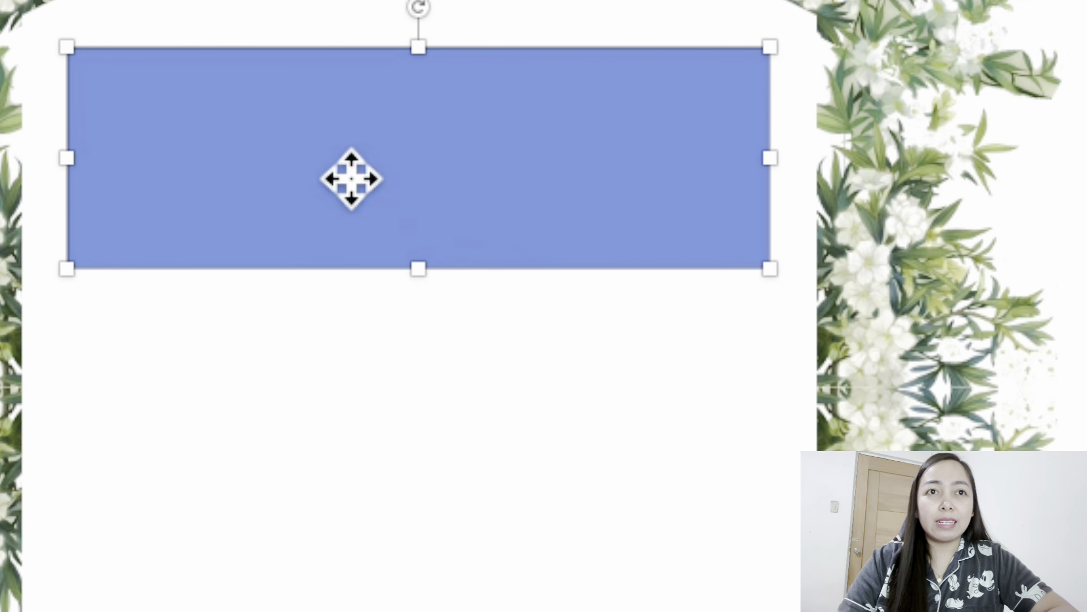
Step: Add the text 'Secondary Sponsors' inside the rectangle and select it
right_click(583, 264)
click(408, 347)
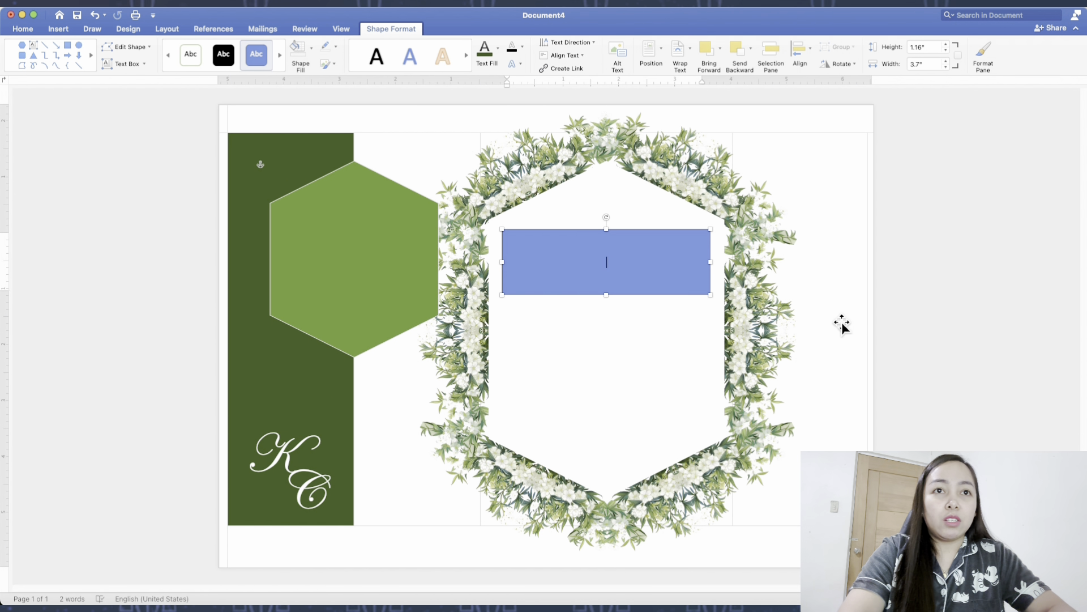
text(Secondar)
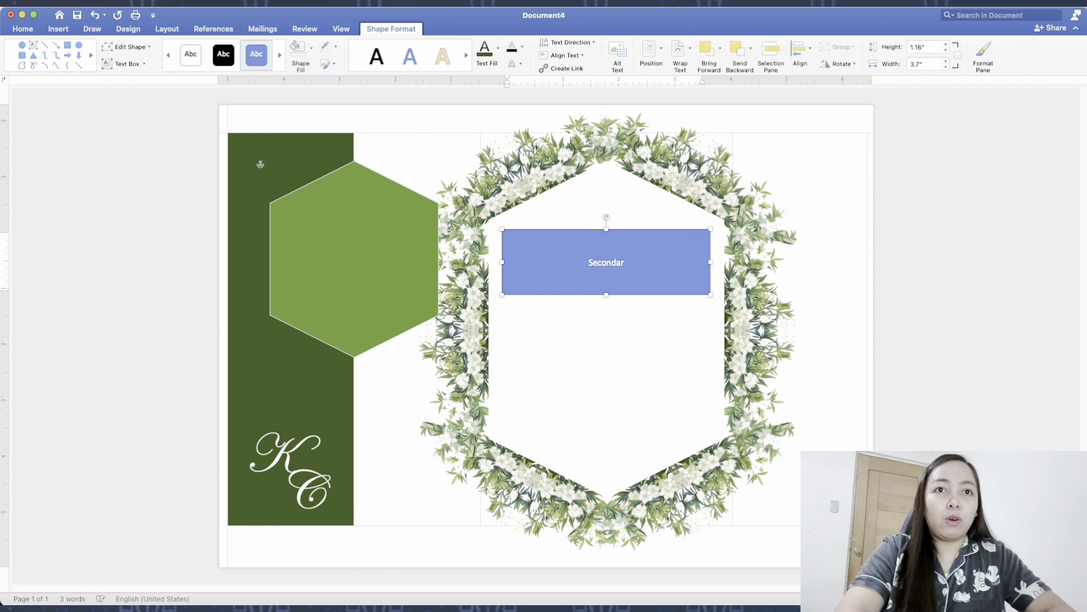
text(y Spons)
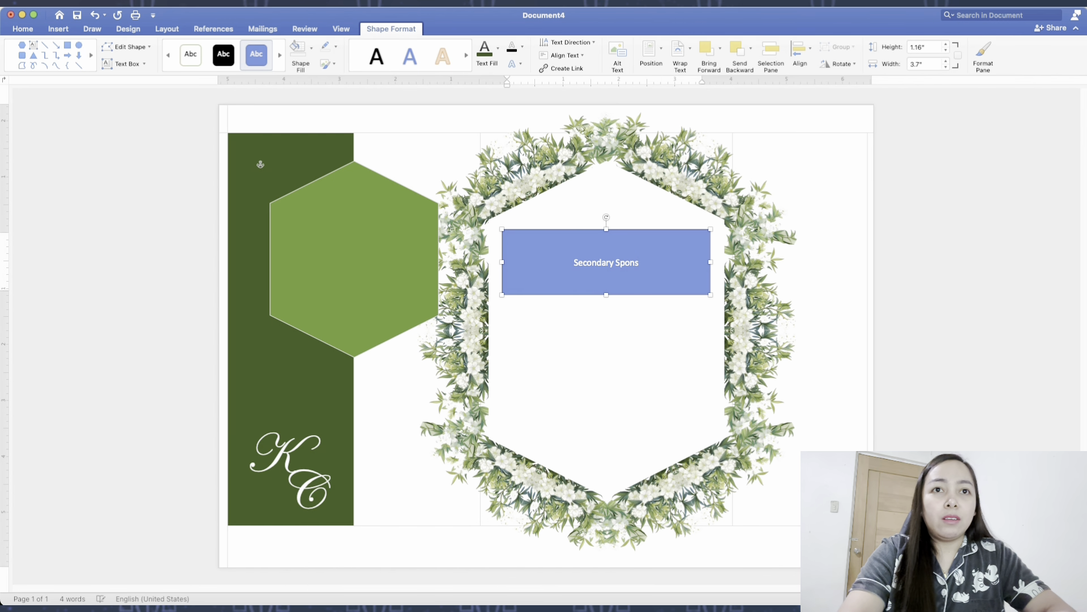
text(ors)
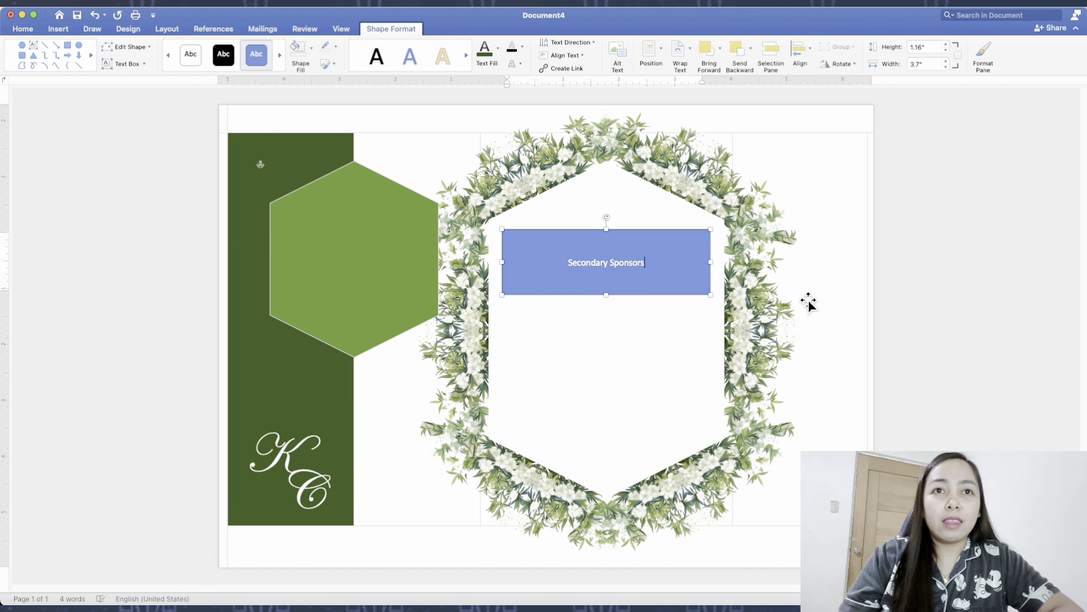
triple_click(604, 265)
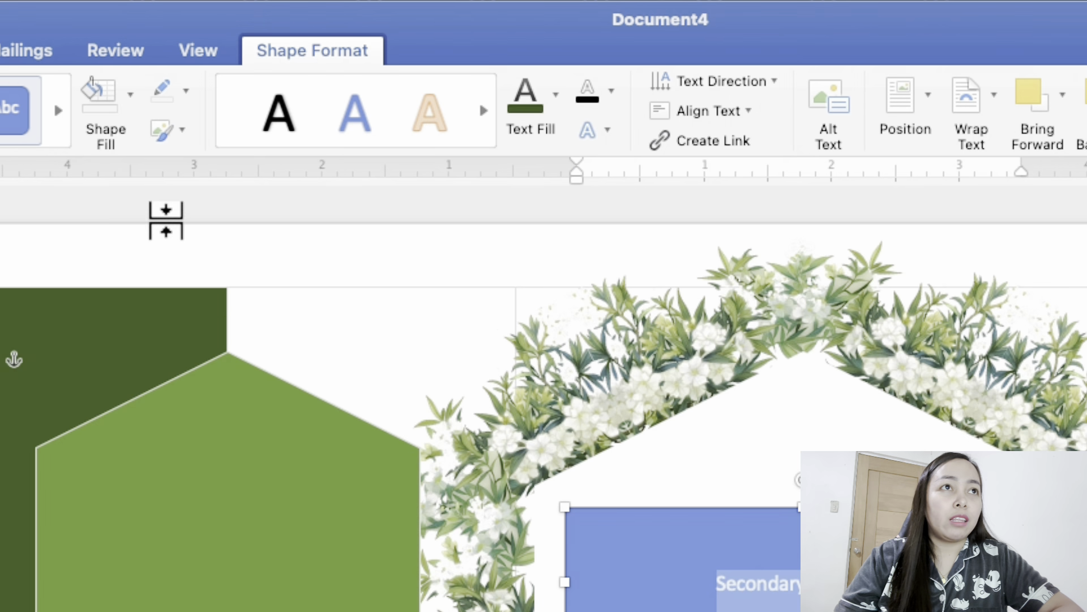
Step: Remove the box's fill and outline and colour its text dark green
click(131, 95)
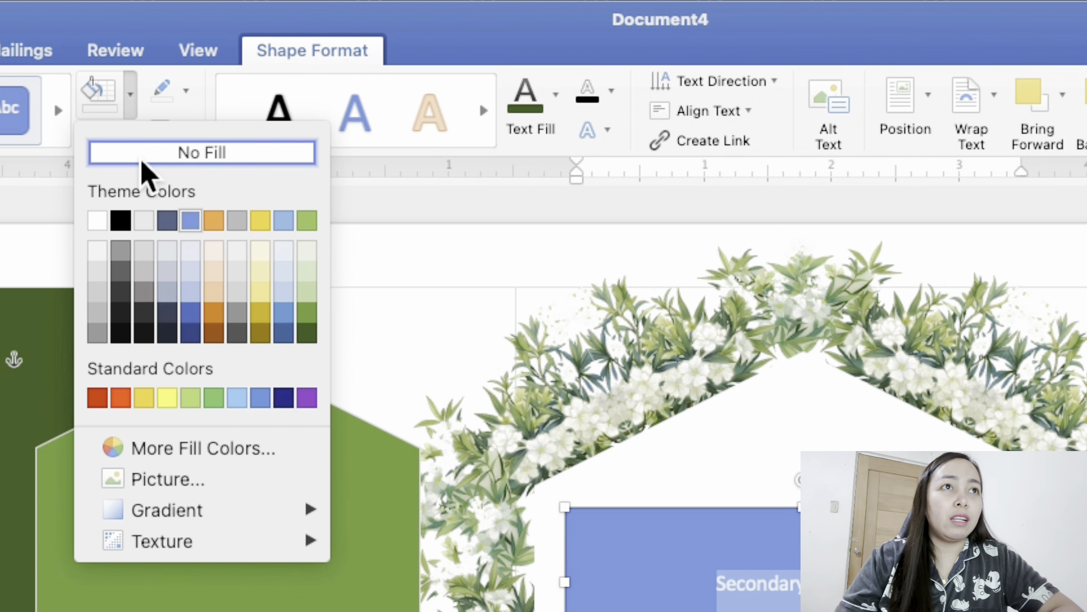
click(143, 152)
click(186, 92)
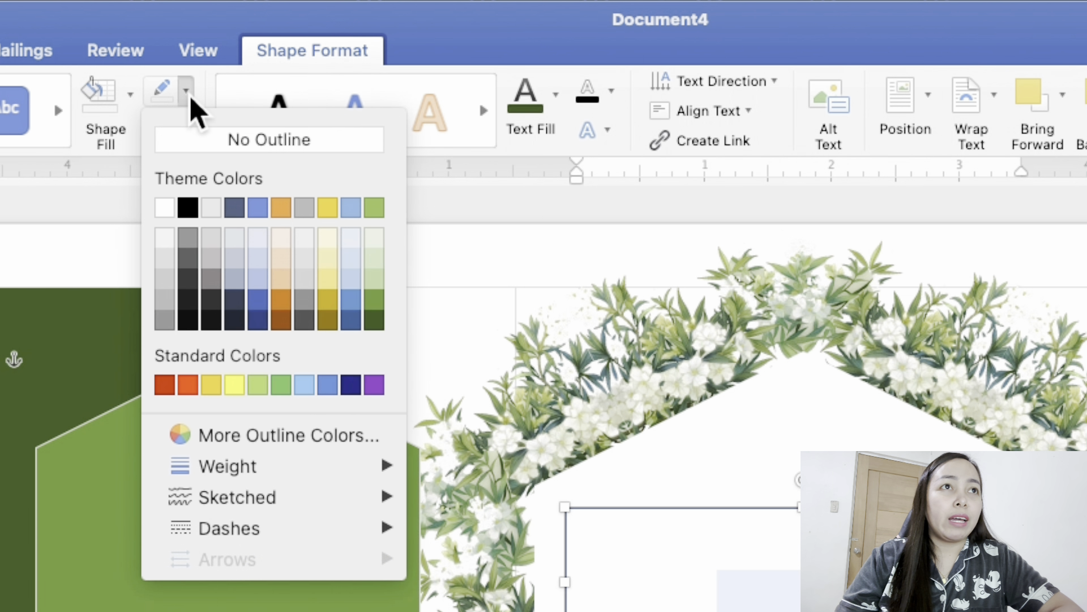
click(212, 142)
click(558, 109)
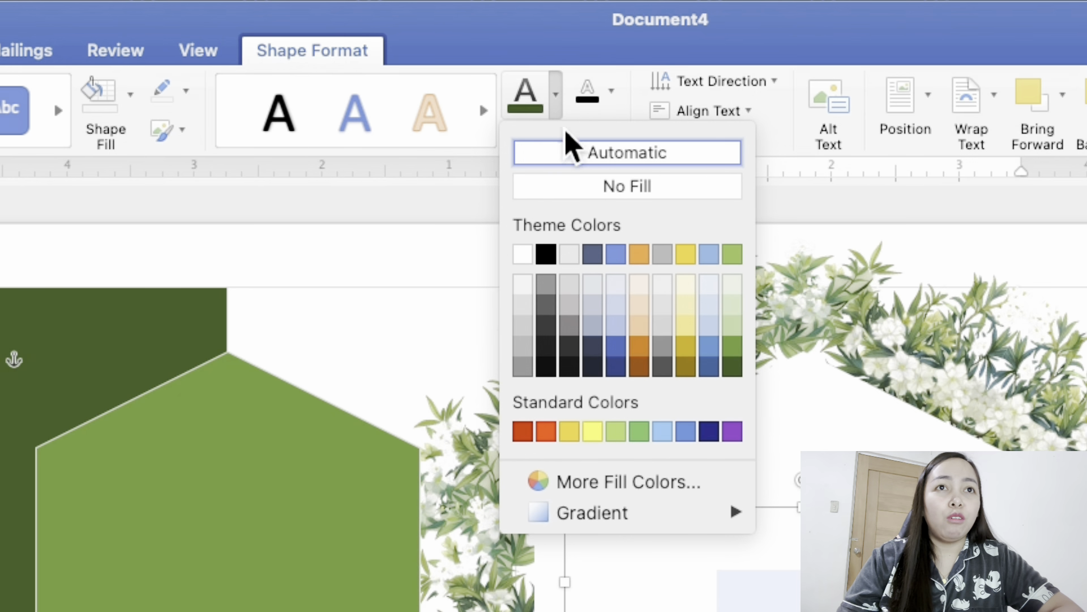
click(736, 375)
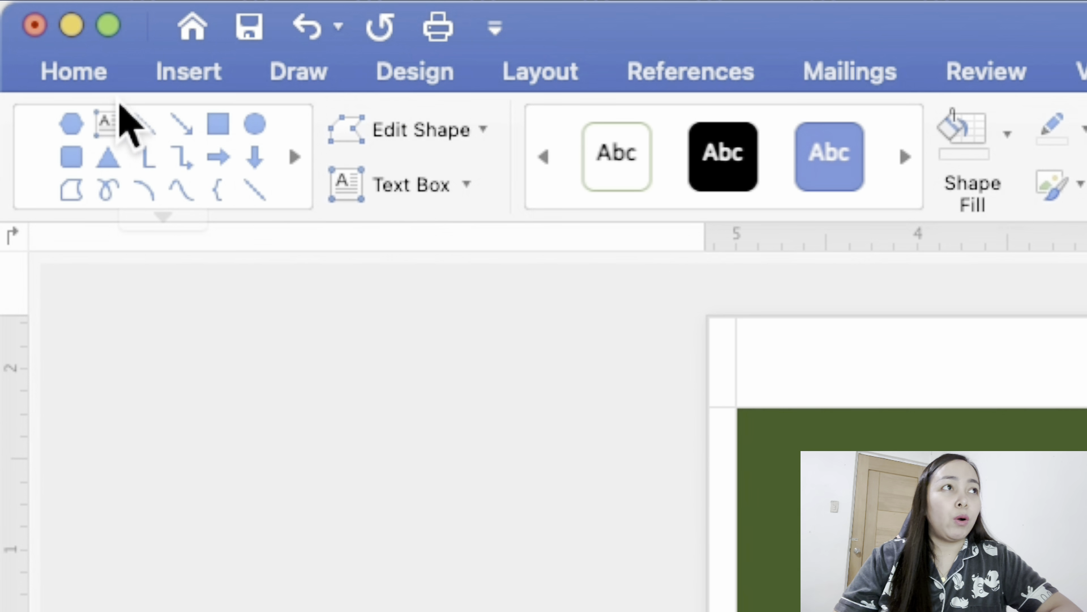
Step: Set the heading in Edwardian Script ITC size 35, shorten its box, and copy it below
click(93, 73)
click(387, 142)
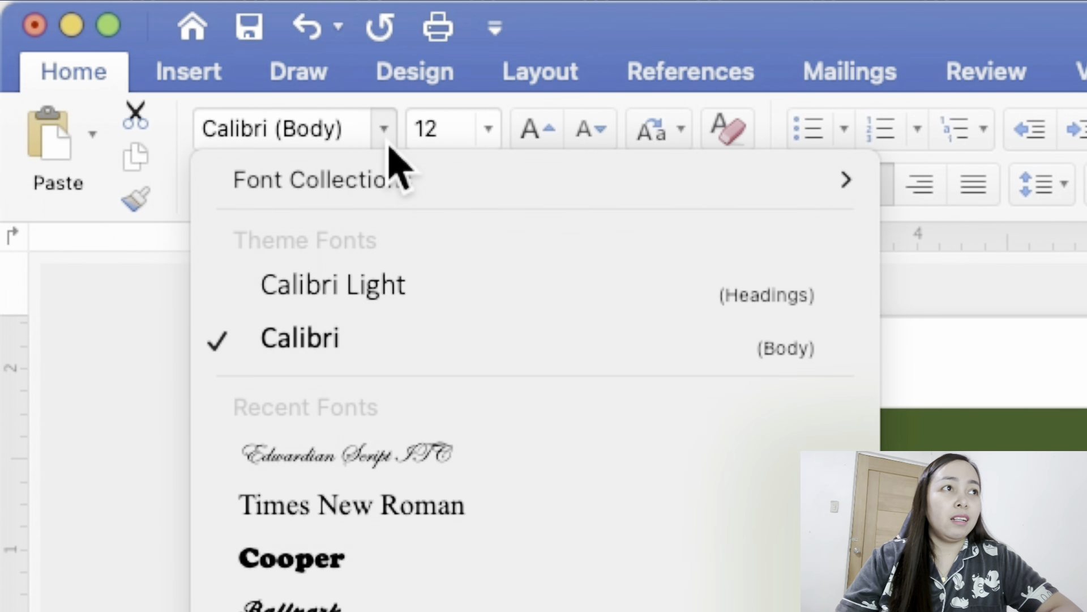
click(355, 455)
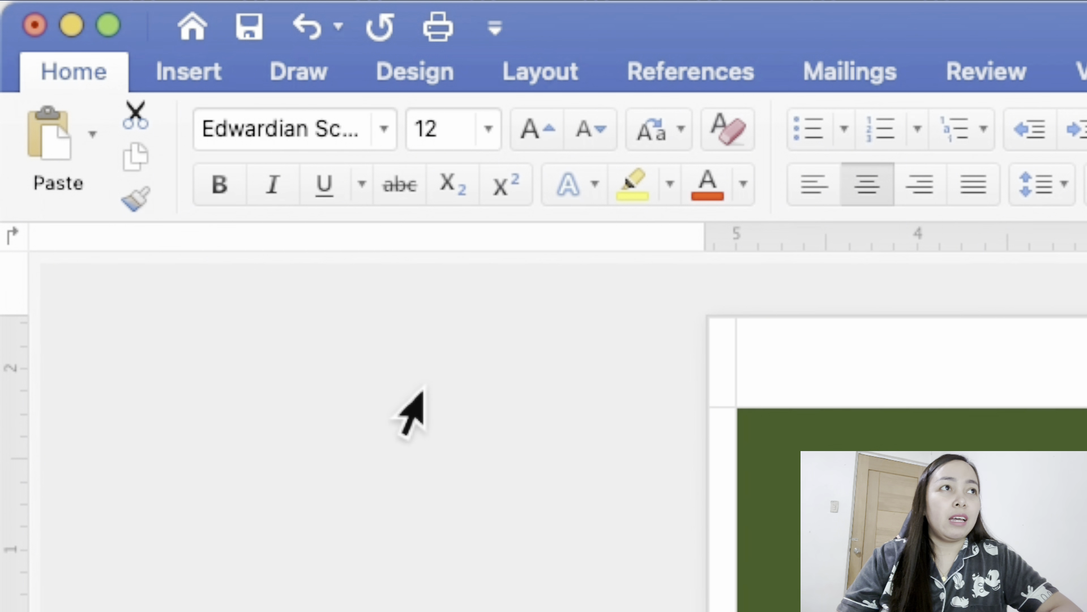
double_click(419, 142)
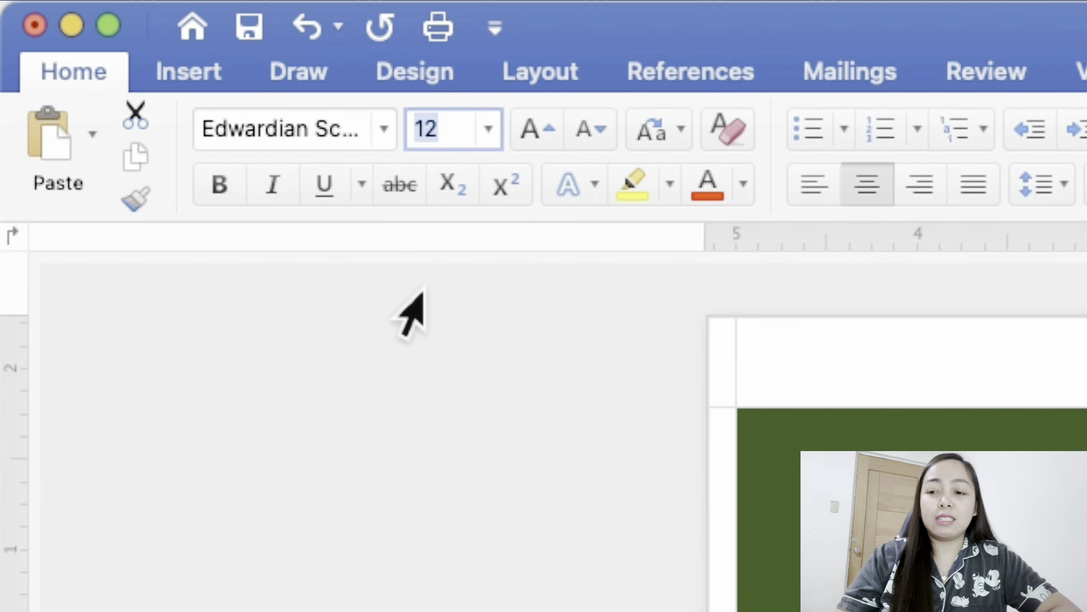
text(35)
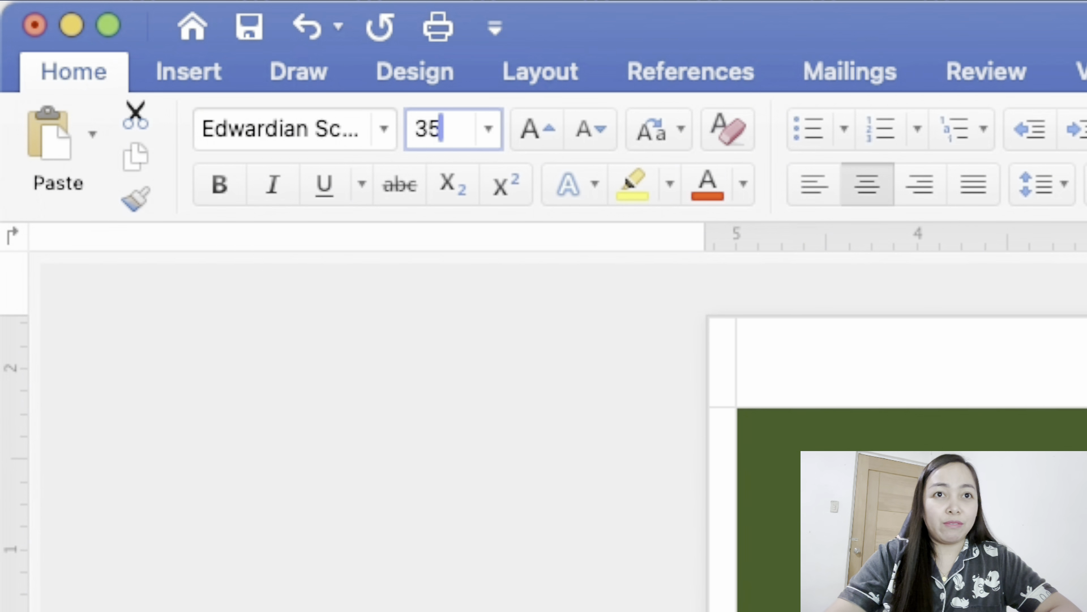
key(Return)
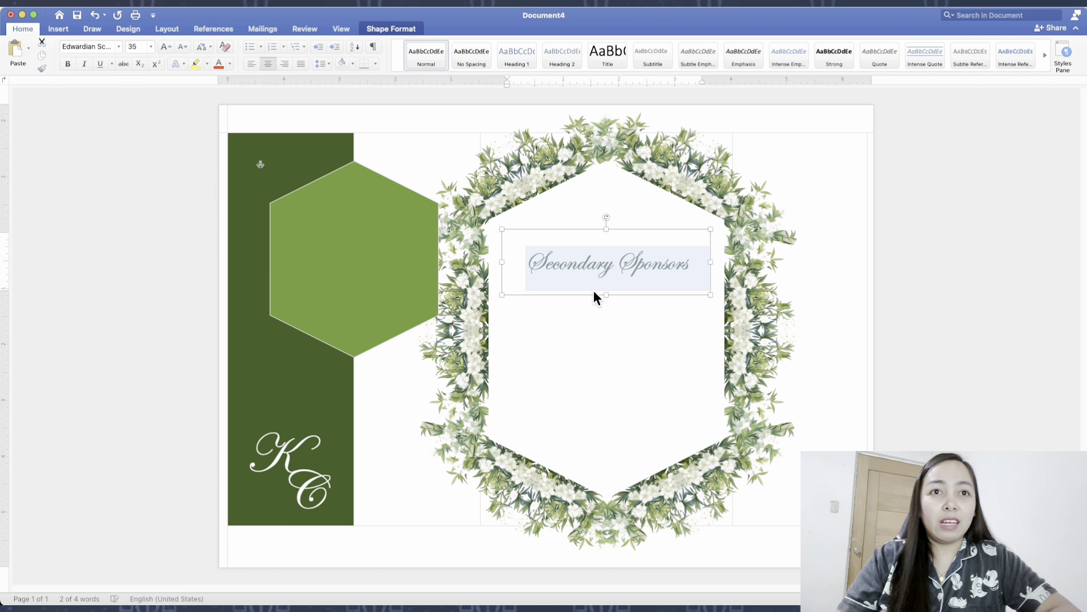
drag(608, 295, 625, 223)
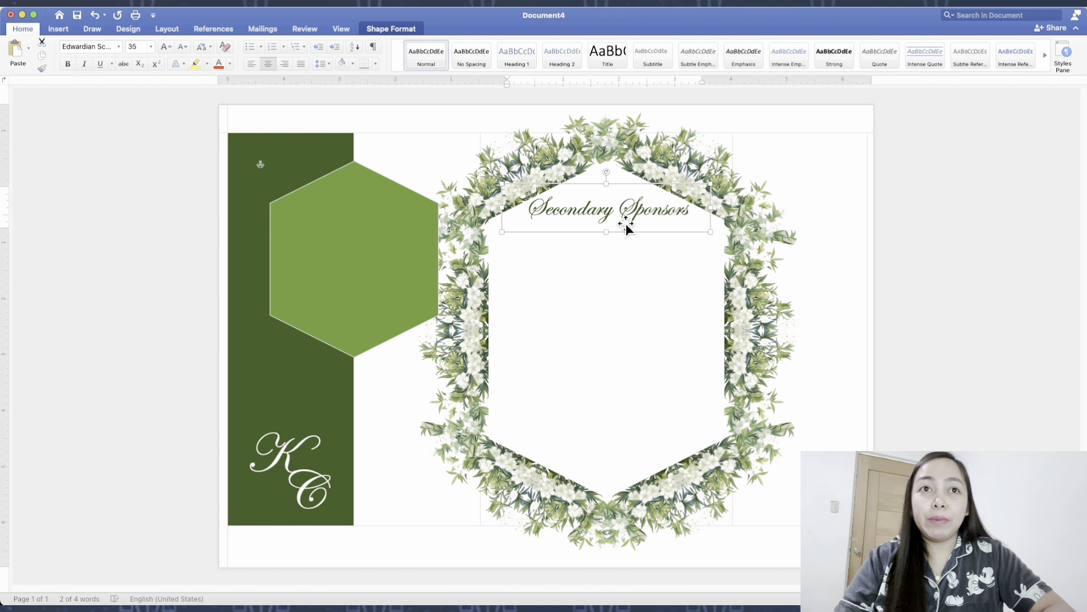
drag(626, 223, 614, 279)
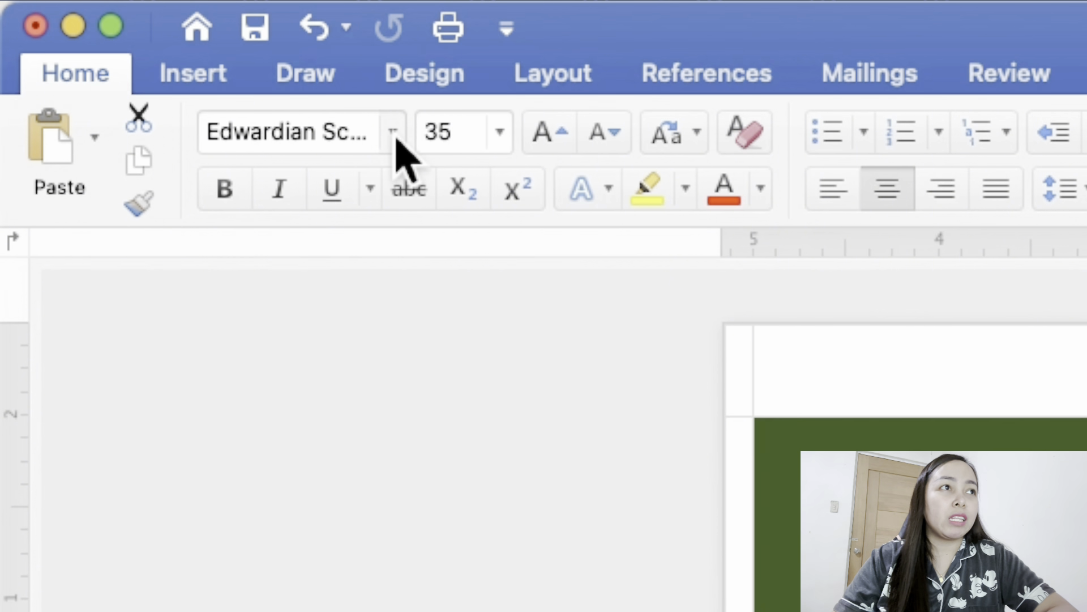
Step: Switch the copied box's text to Times New Roman at size 11
click(393, 132)
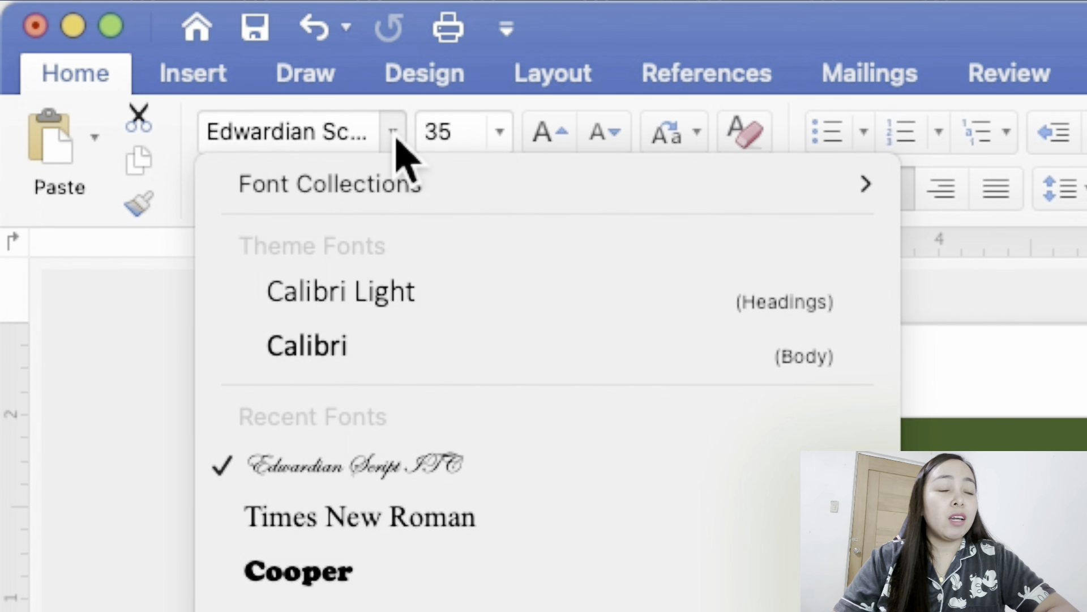
click(373, 516)
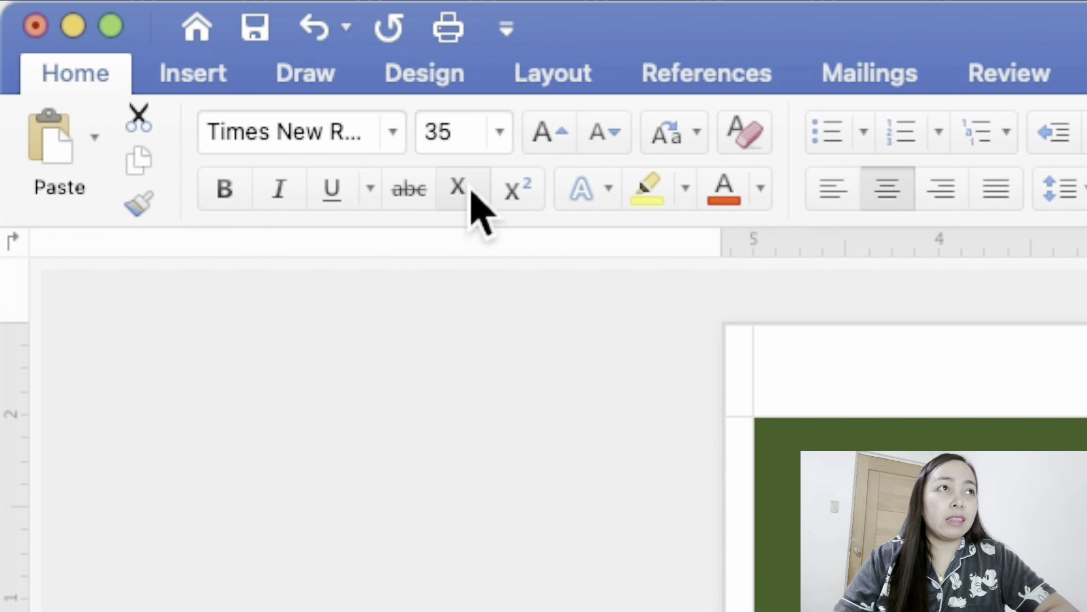
click(441, 134)
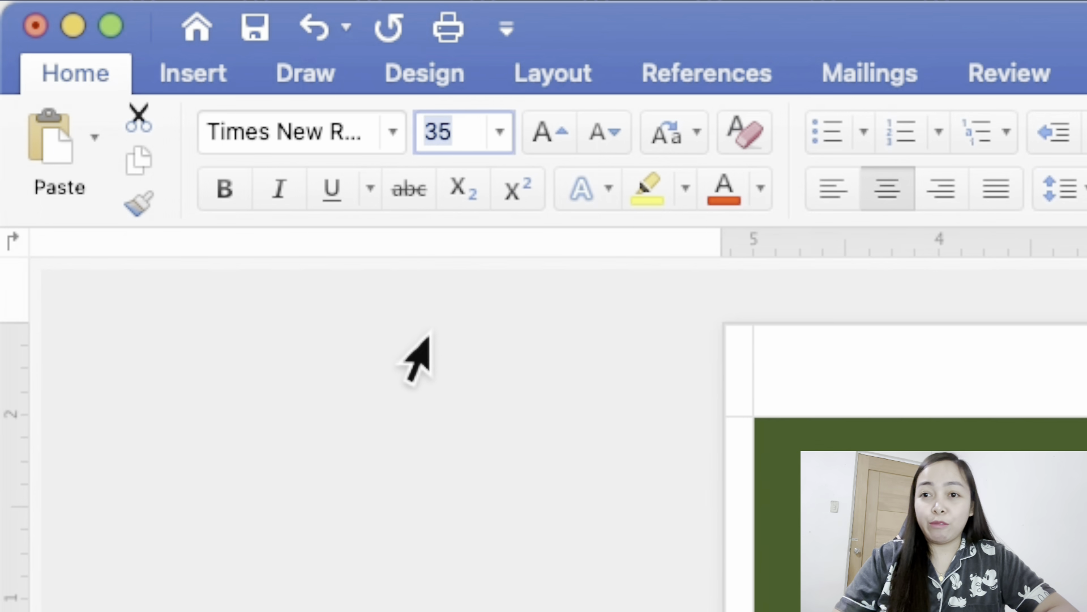
text(11)
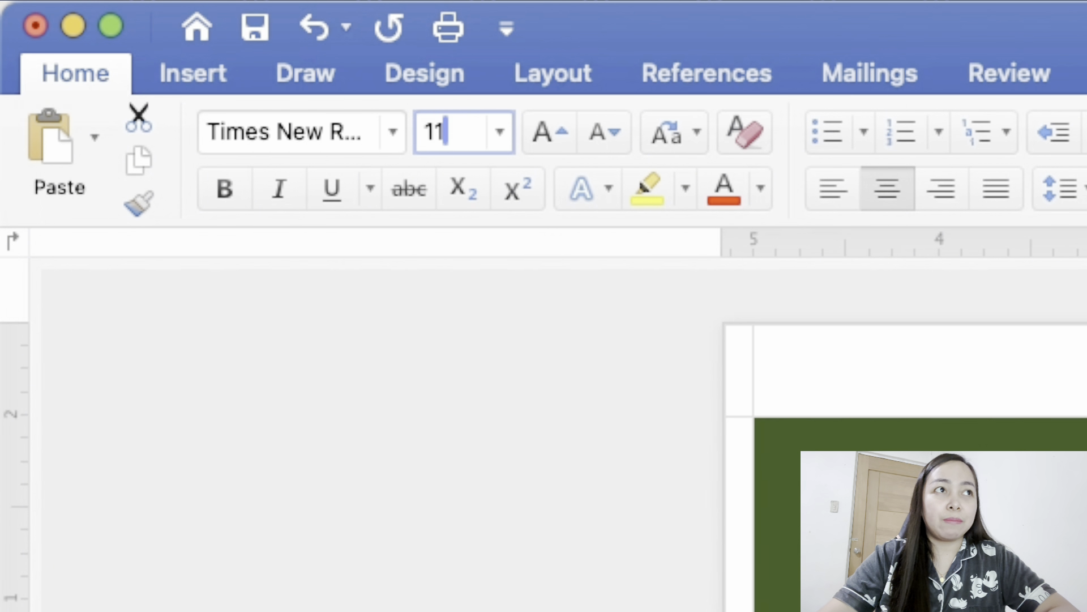
key(Return)
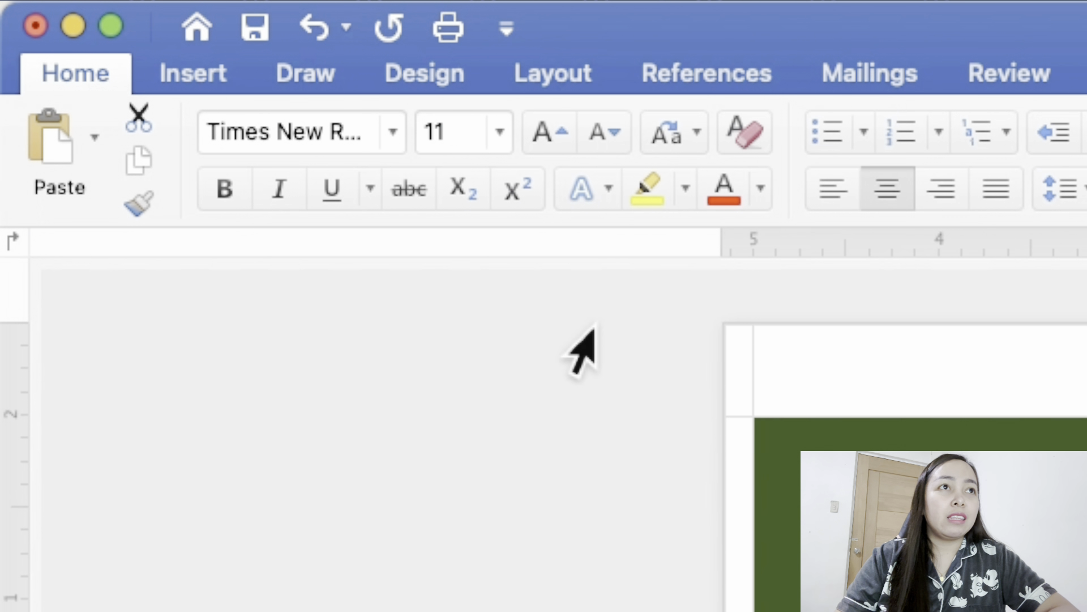
Step: Right-align the copy's text and reshape the box into a tall, narrow column
click(951, 197)
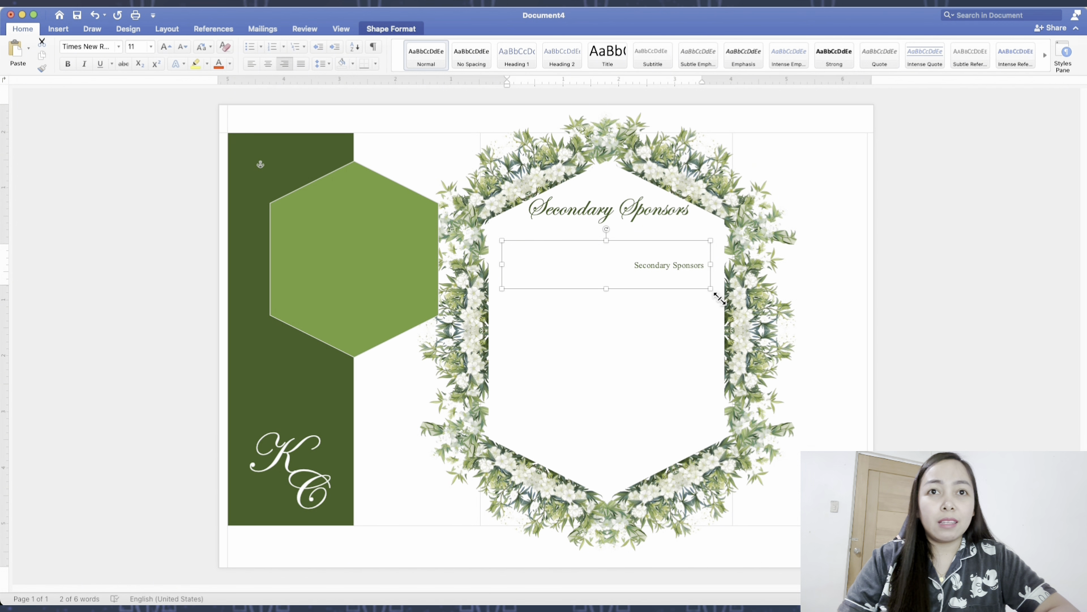
drag(711, 288, 623, 441)
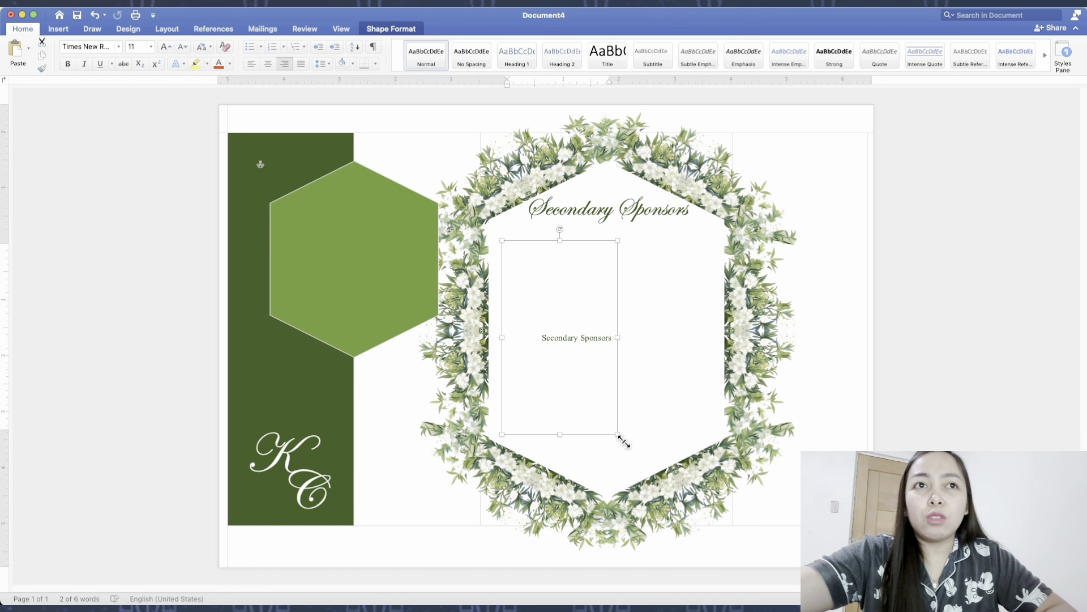
scroll(624, 441, up, 4)
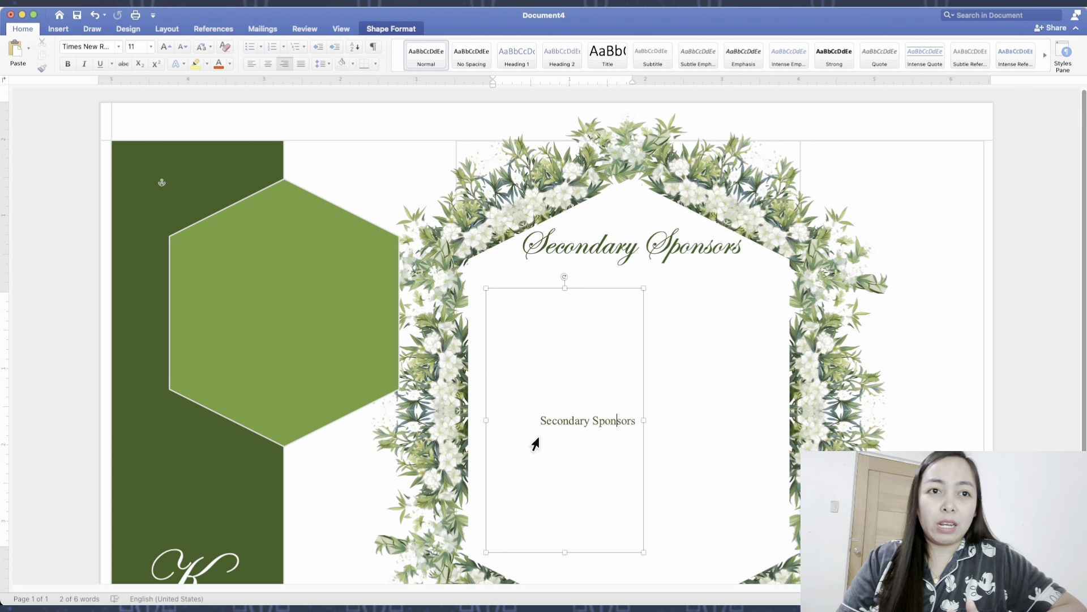
Step: Replace the placeholder text with the heading 'Groom's Men'
drag(539, 423, 628, 424)
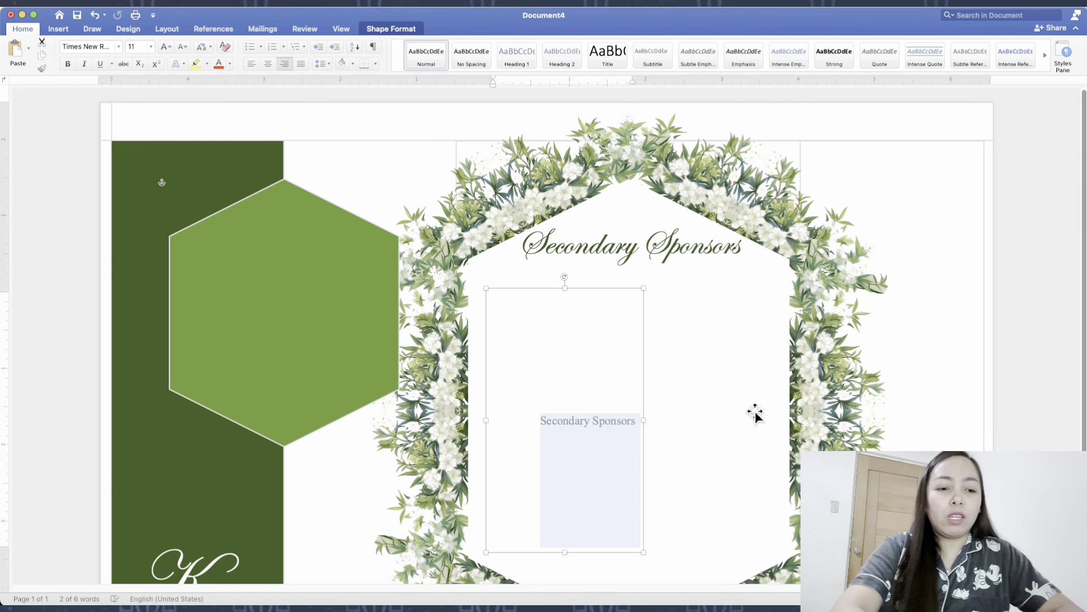
text(Groo)
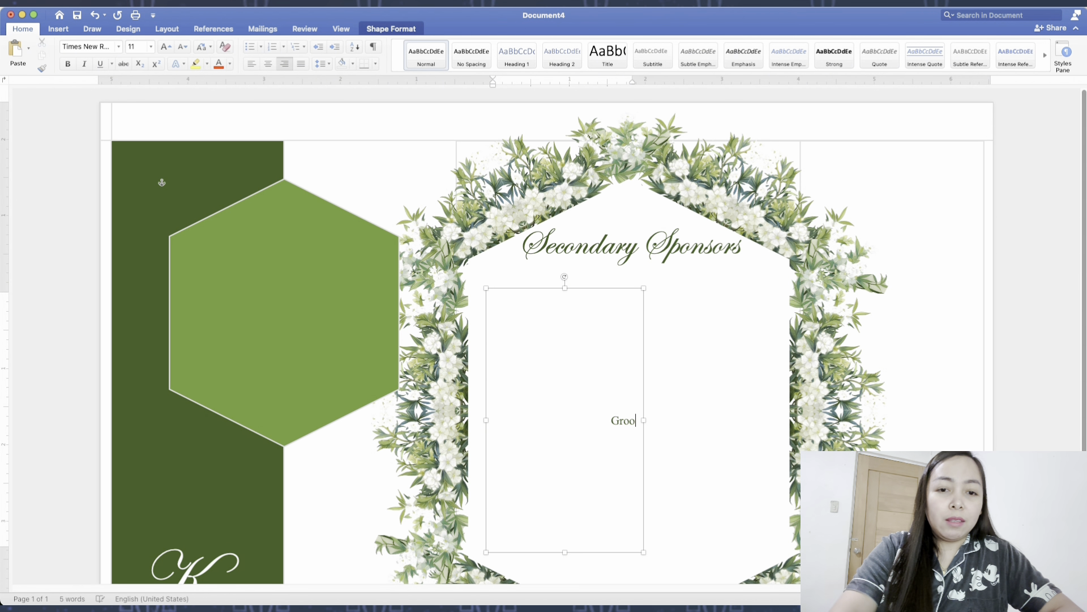
text(m's Men)
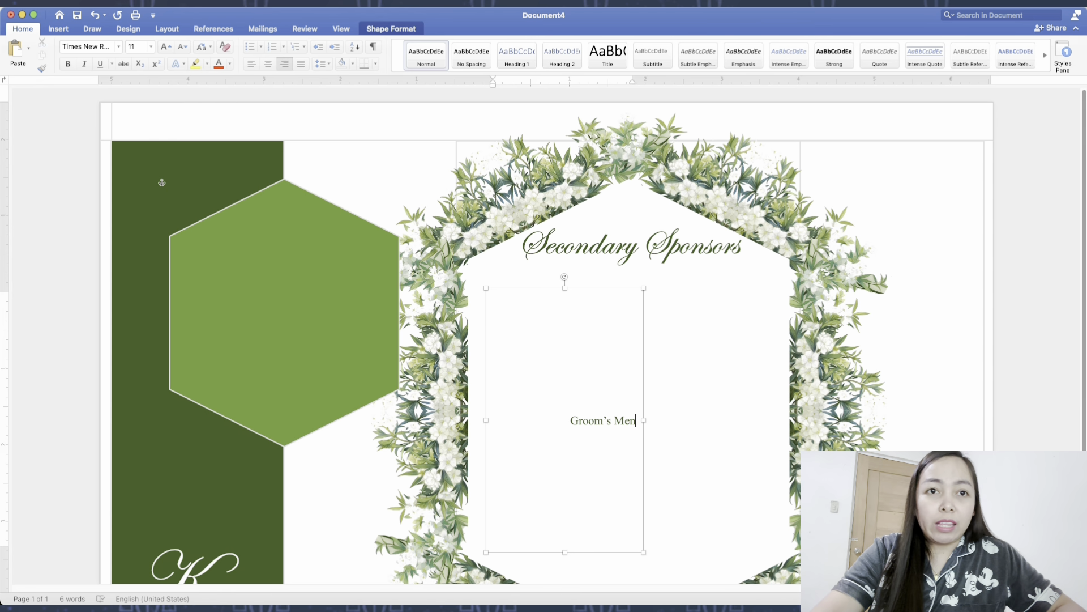
key(Return)
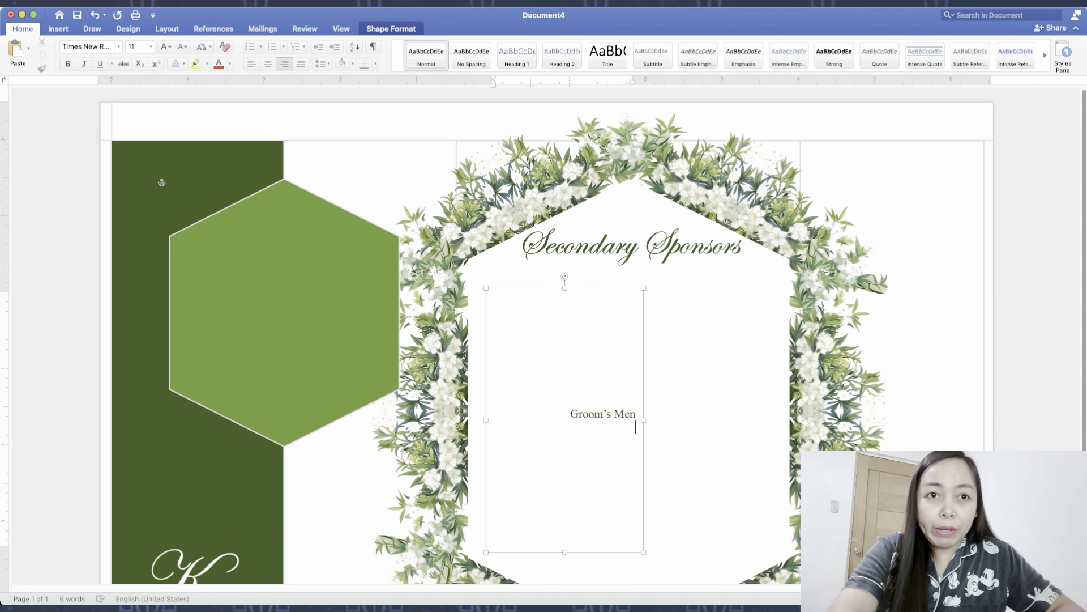
Step: List five sponsor names on separate lines, then start a 'Candle' heading after a gap
text(KEN AQUINO)
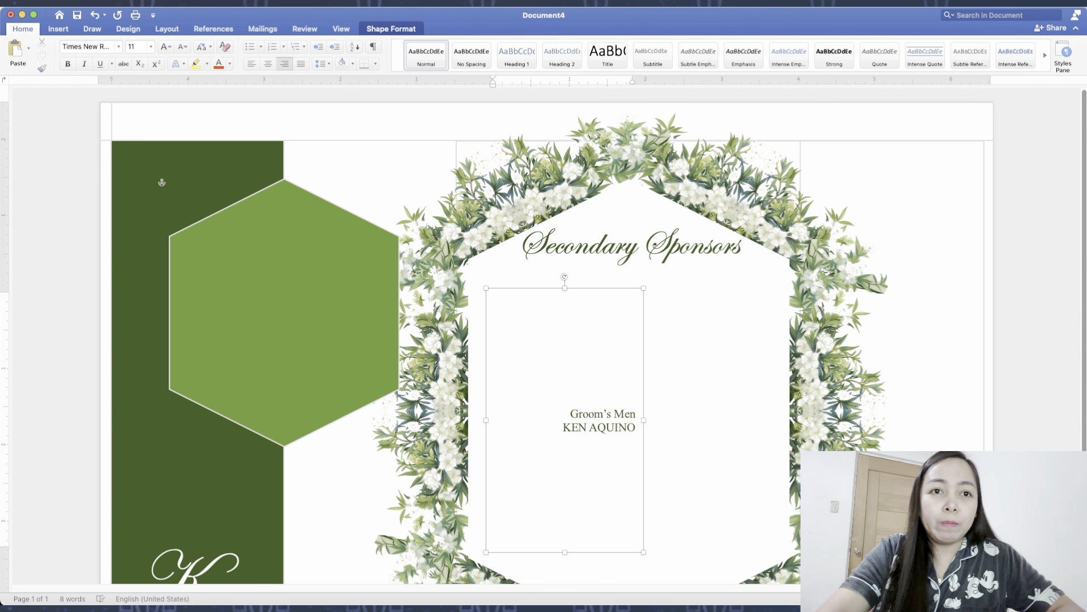
key(Return)
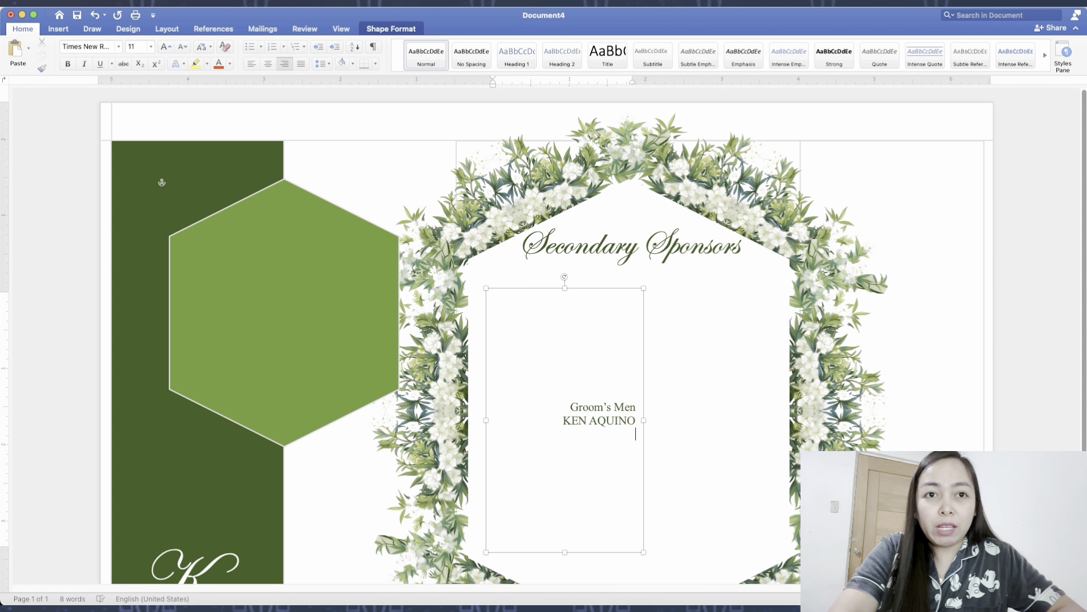
text(KEN AQUINO)
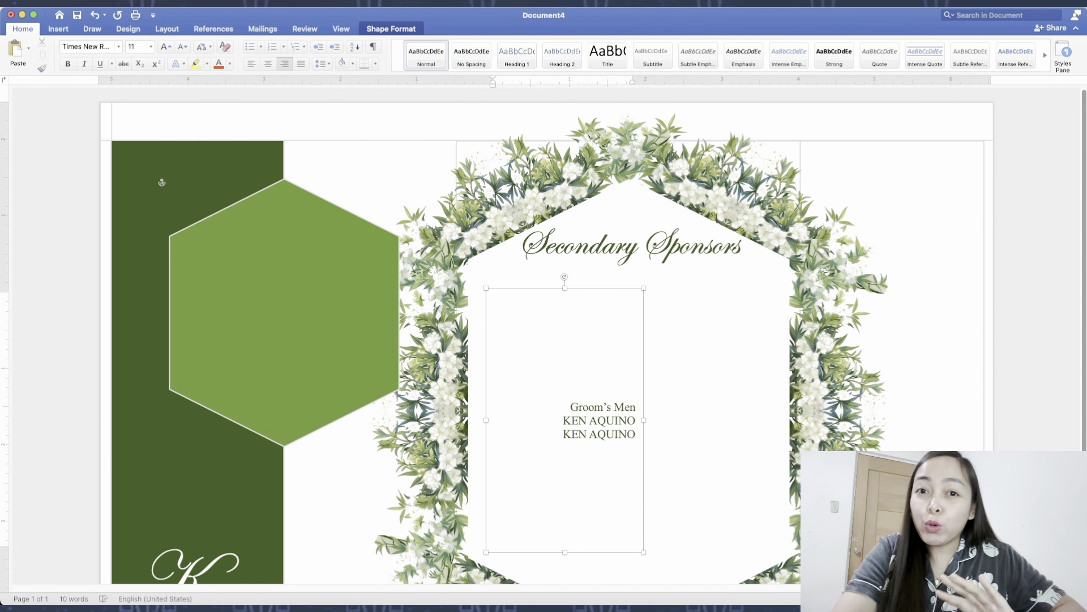
key(Return)
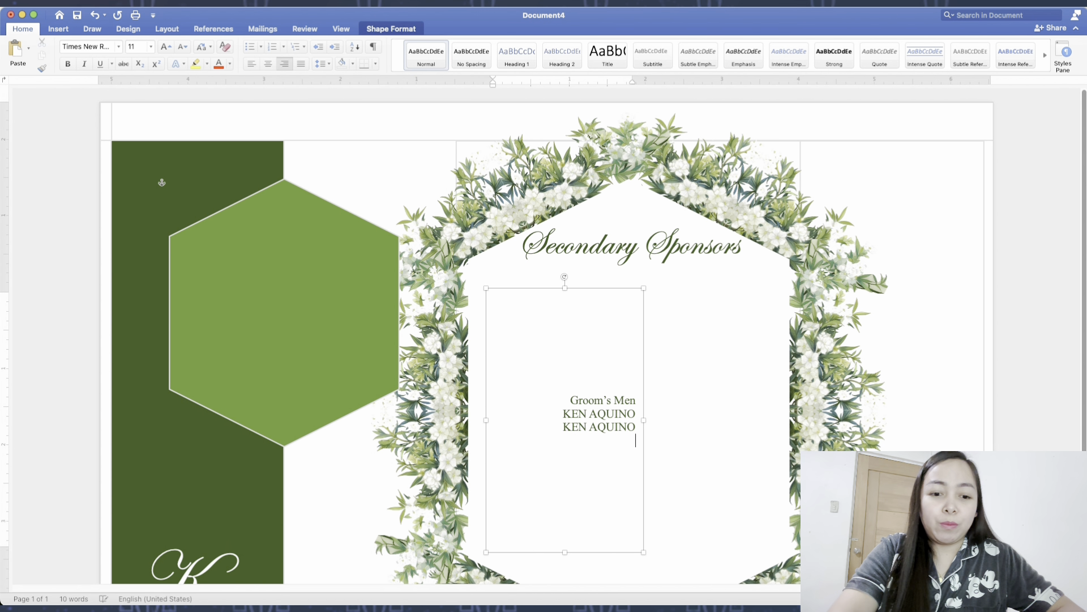
text(KEN AQUINO)
key(Return)
text(KEN AQUINO)
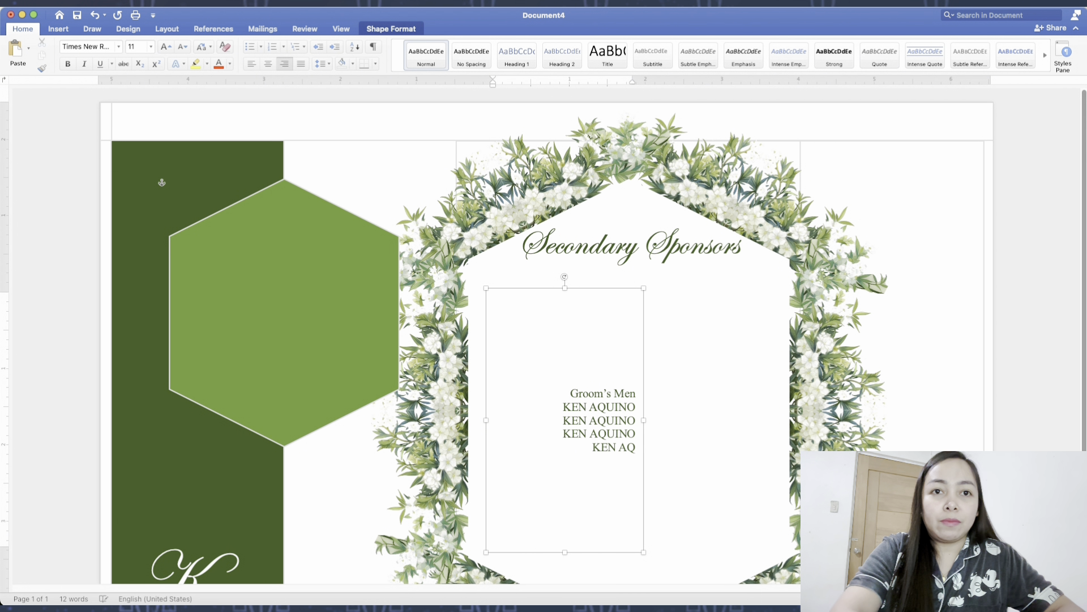
key(Return)
text(KEN AQUINO)
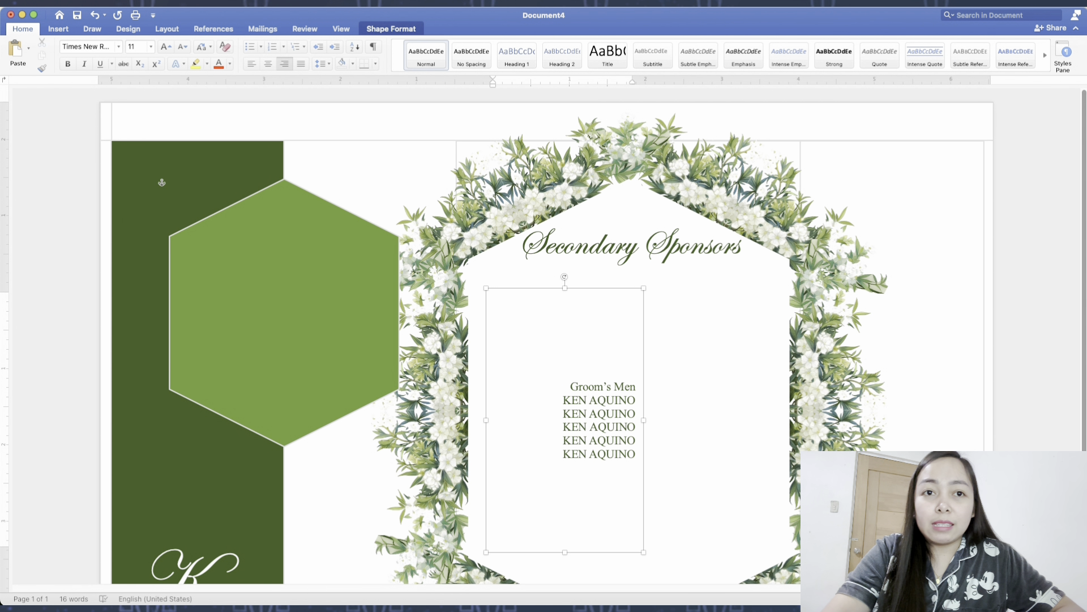
key(Return)
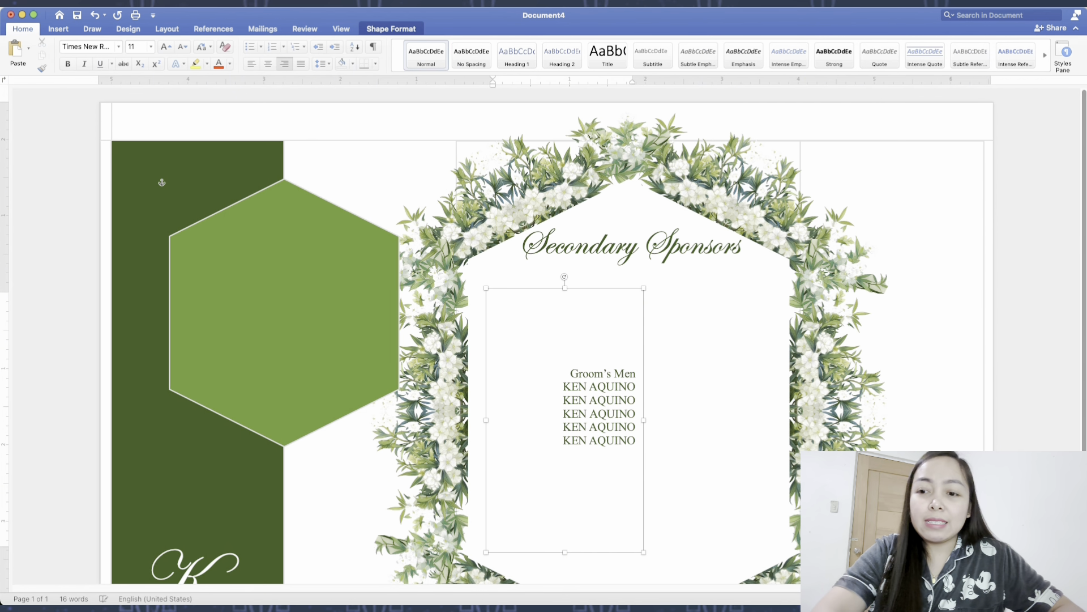
text(Candle)
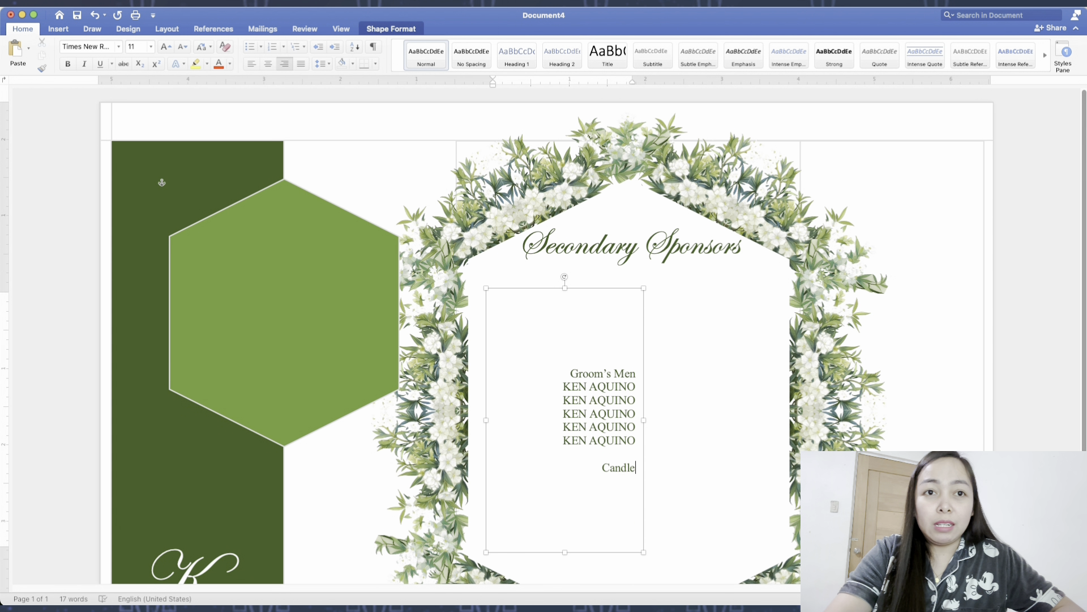
Step: List two names under Candle, then add a 'Ring Bearer' heading with one name
key(Return)
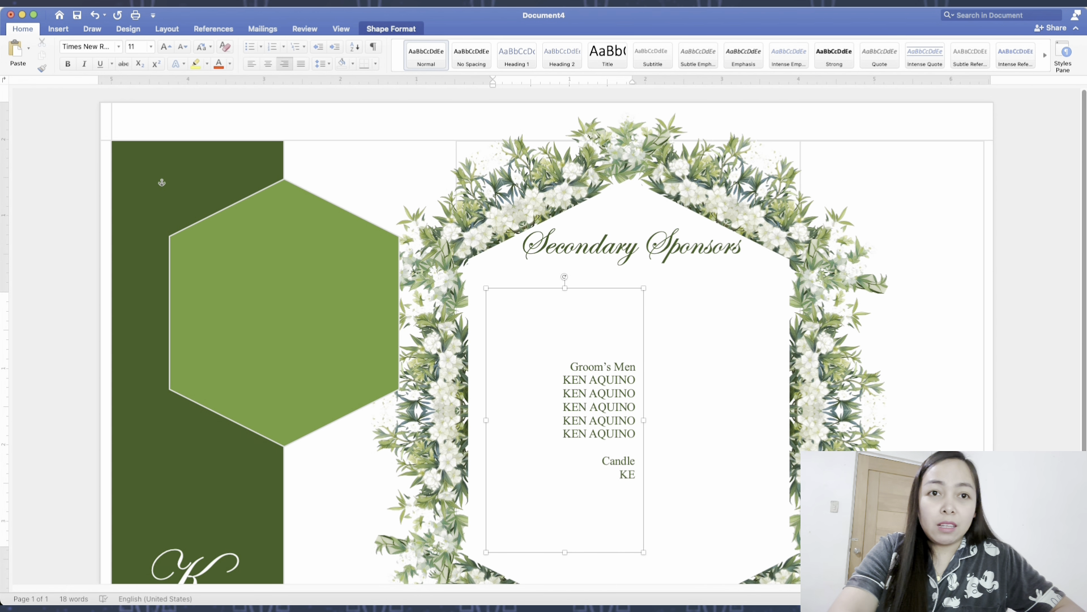
text(KEN AQUINO)
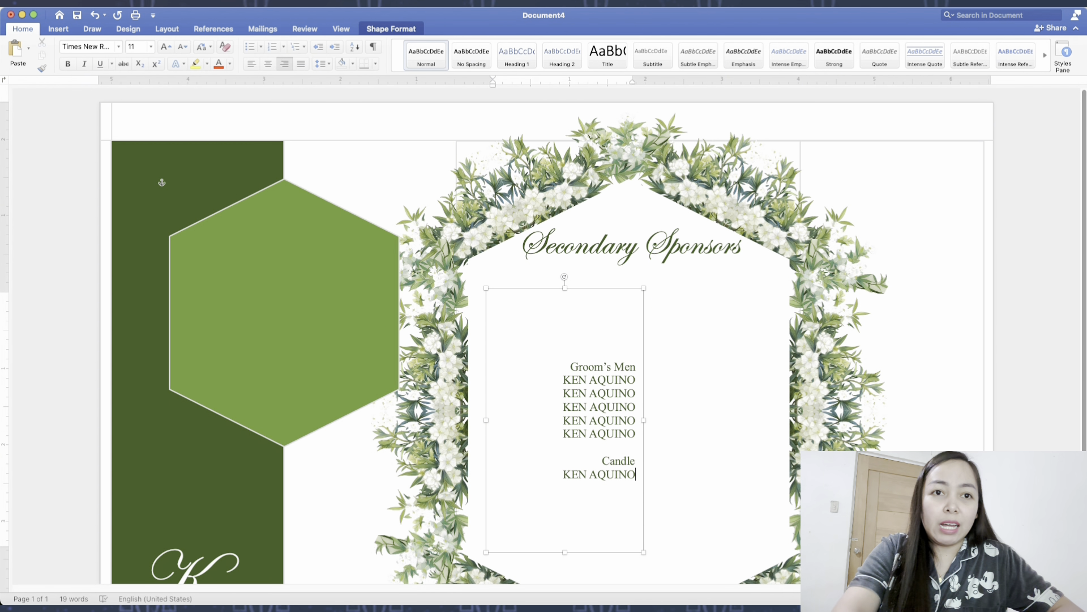
key(Return)
text(CASSY SORAI)
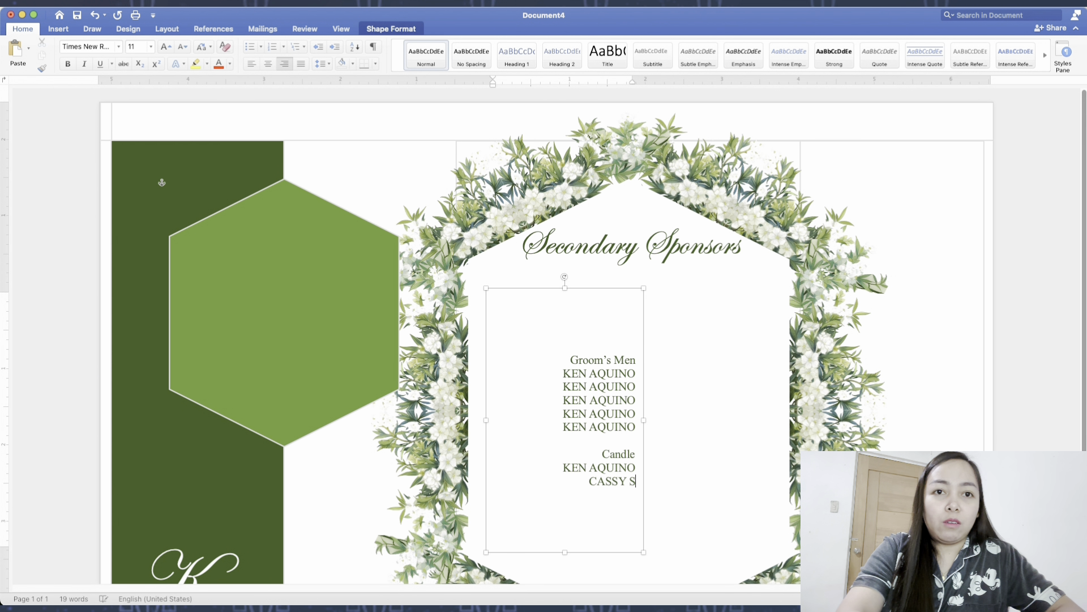
key(BackSpace)
key(BackSpace)
text(IANO)
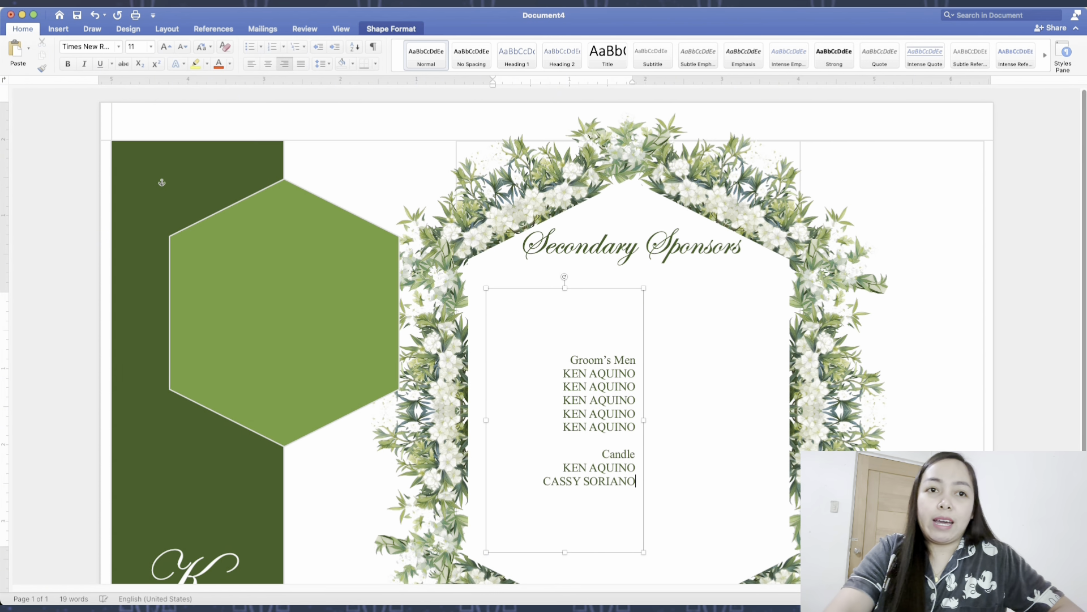
key(Return)
key(Return)
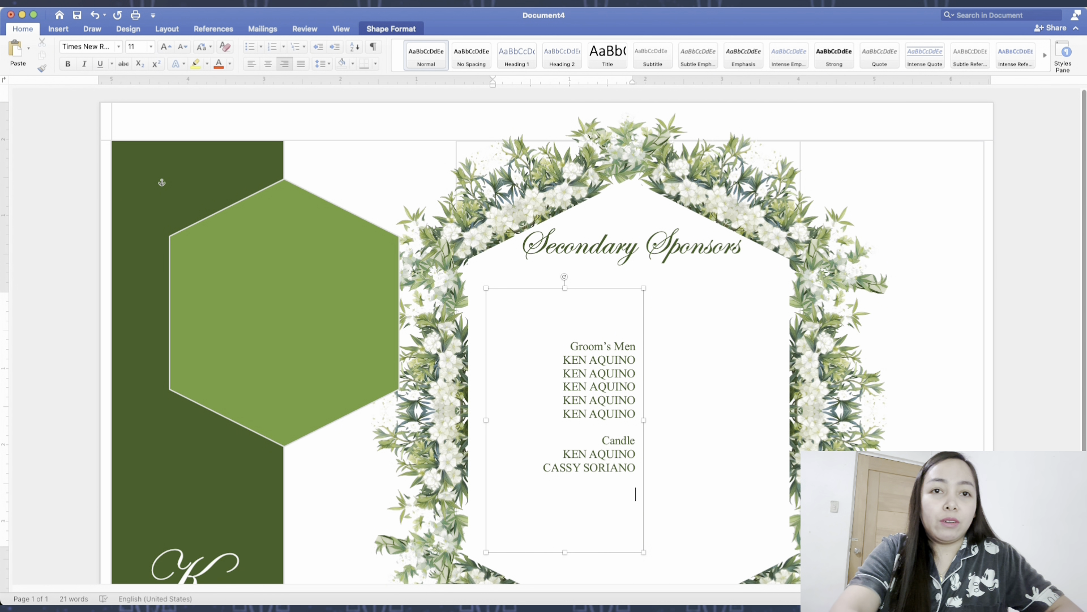
text(Ring Bearer)
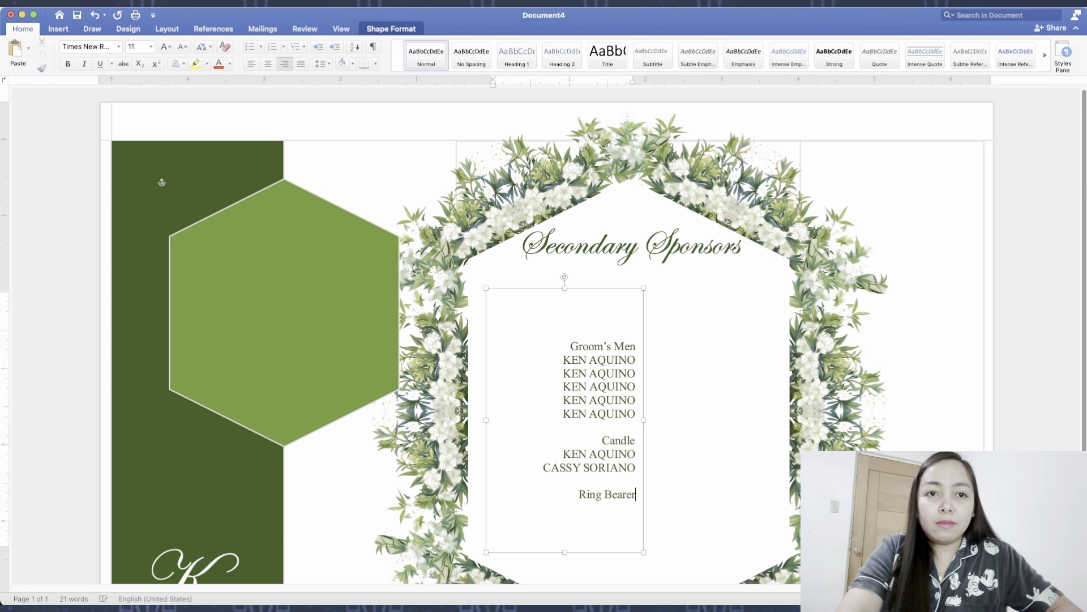
key(Return)
text(KEN AQUINO)
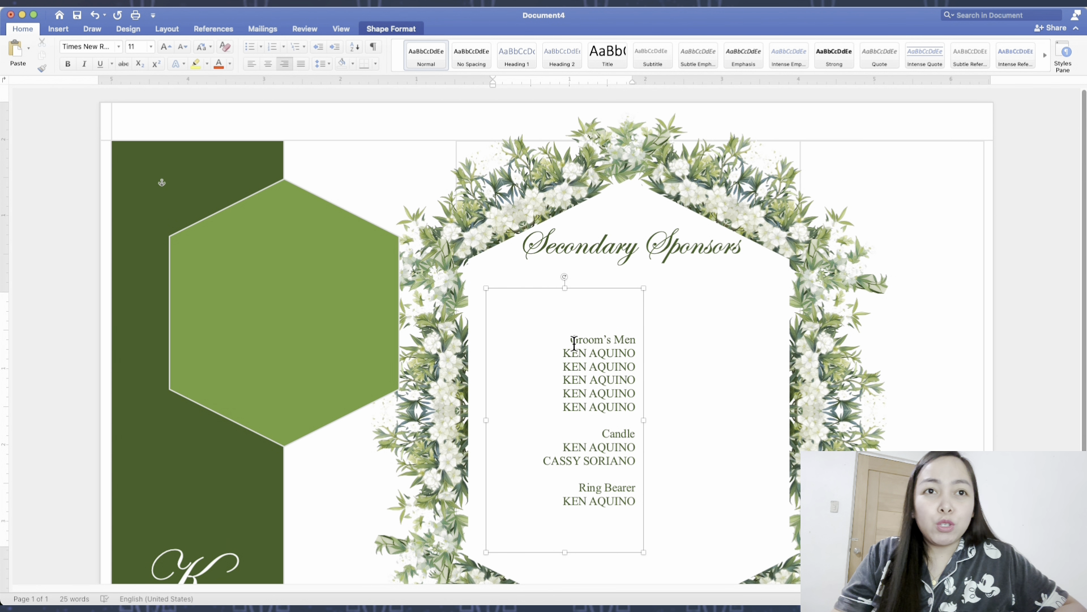
Step: Set Groom's Men, Candle and Ring Bearer in Edwardian Script ITC 20 and raise the column
drag(574, 343, 637, 343)
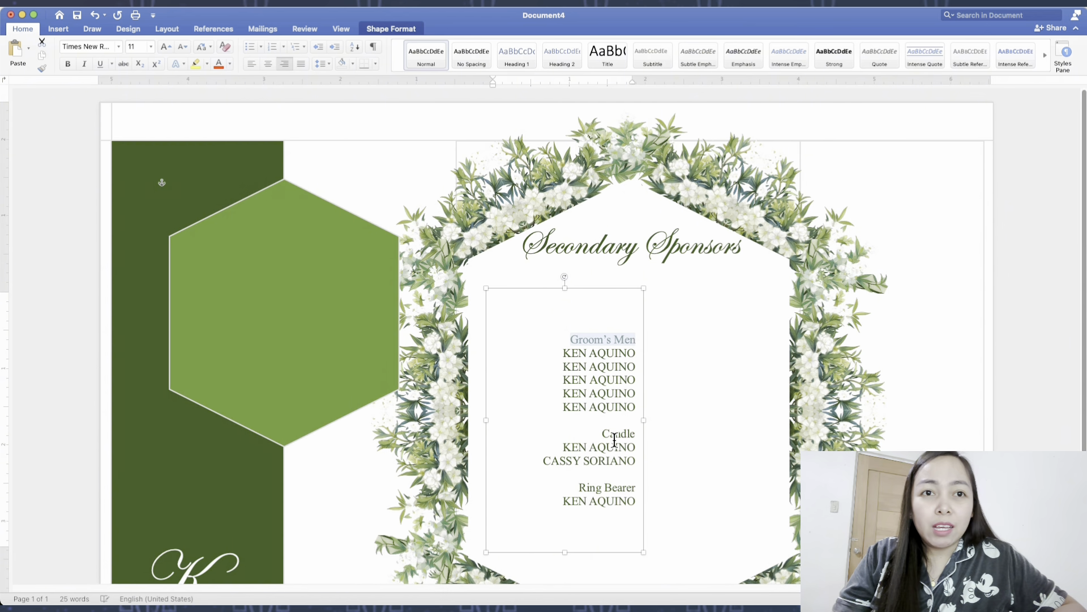
drag(603, 434, 637, 435)
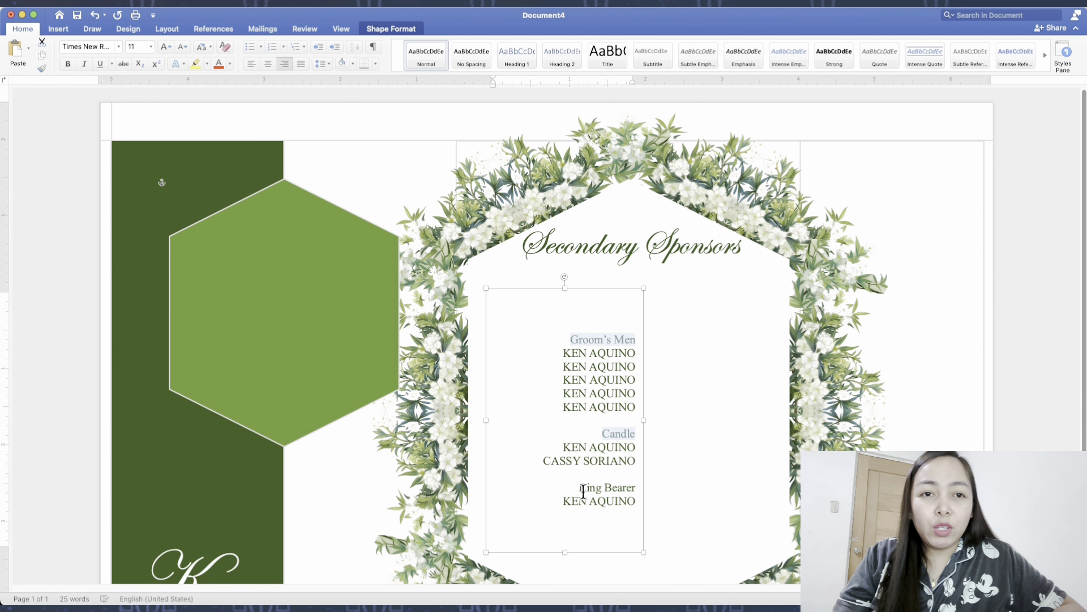
drag(579, 493, 643, 493)
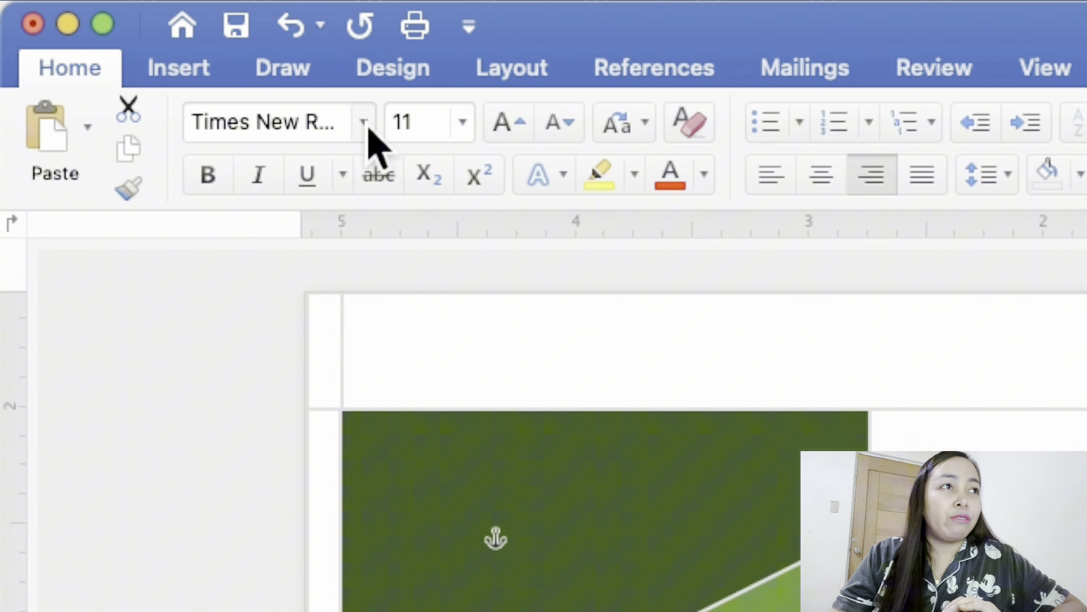
click(368, 132)
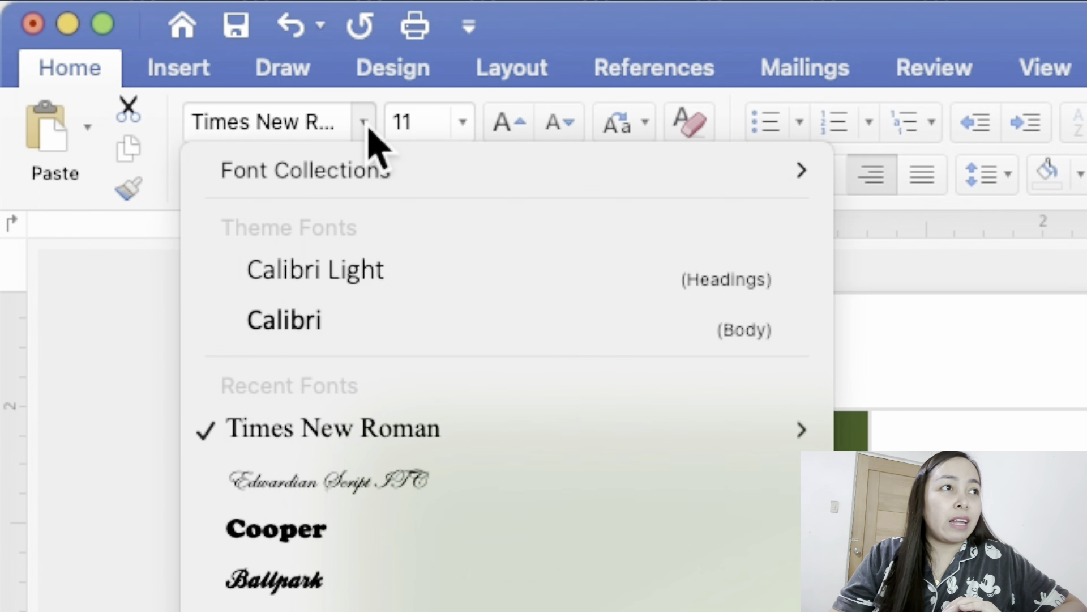
click(338, 481)
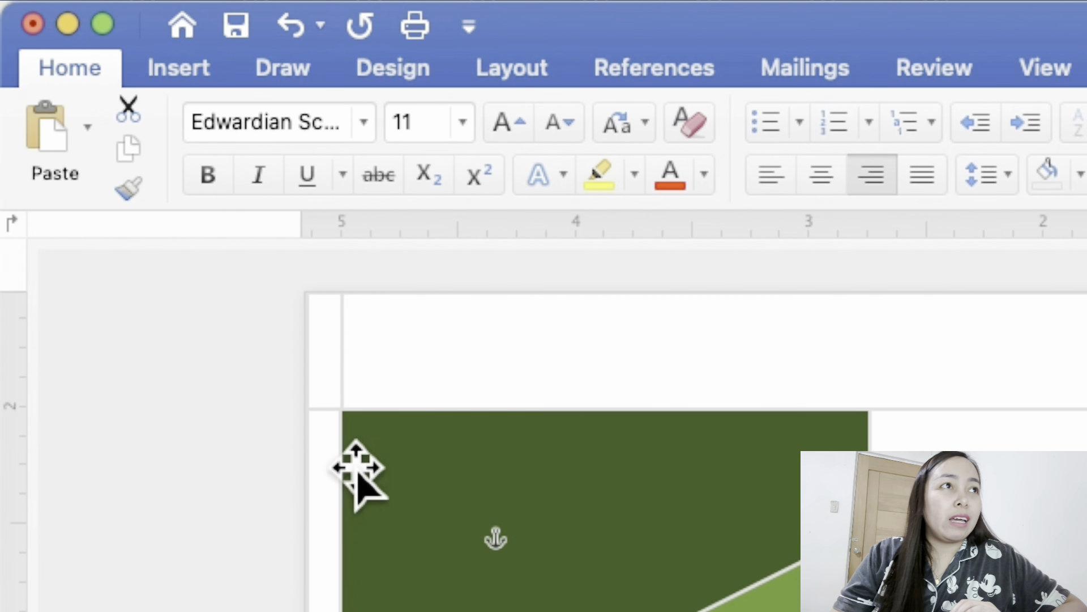
click(425, 138)
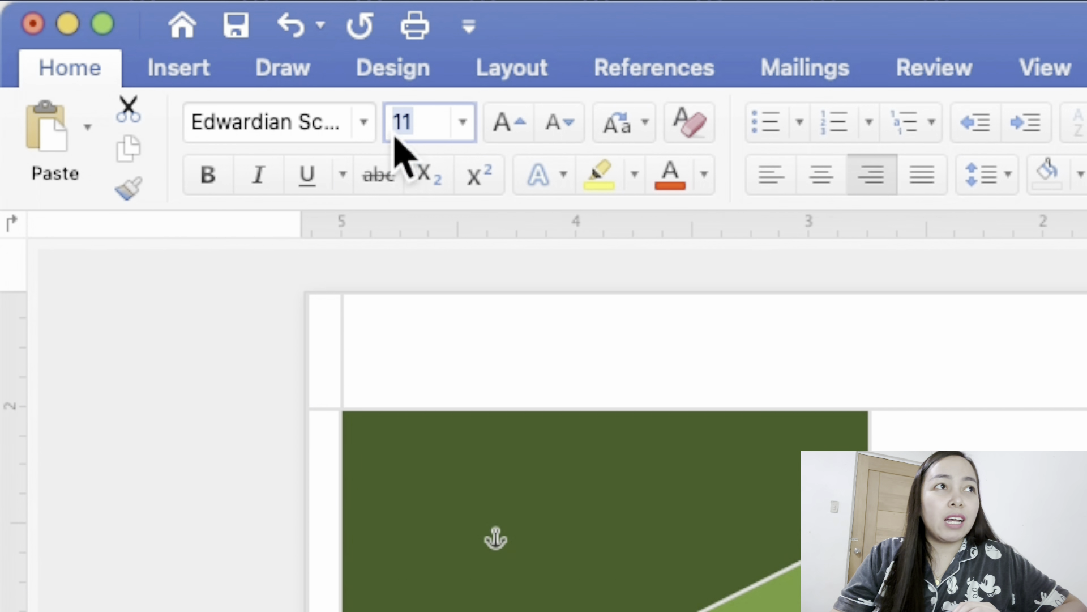
text(20)
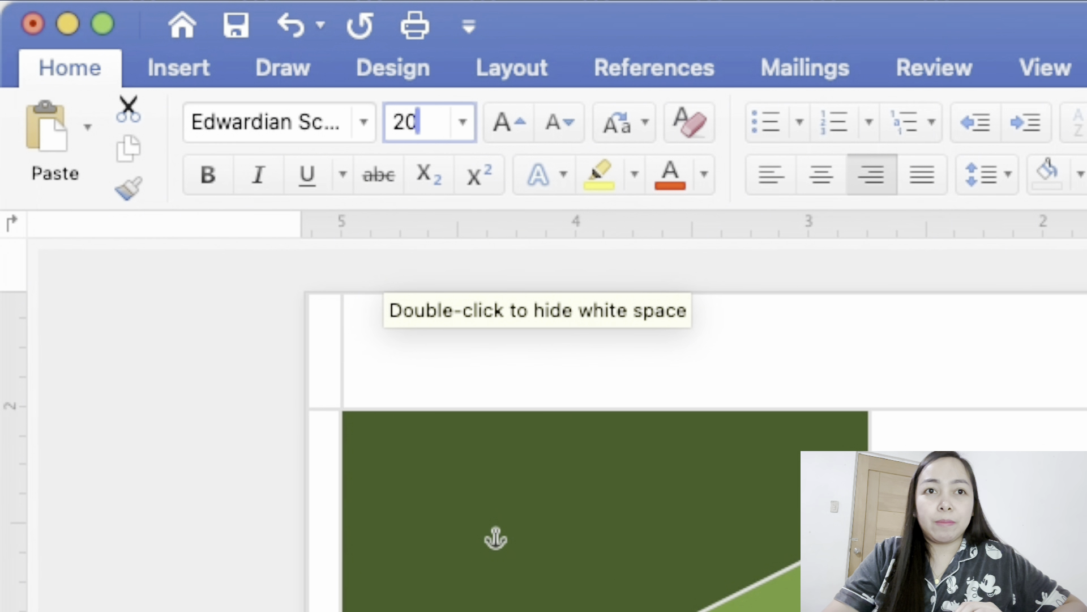
key(Return)
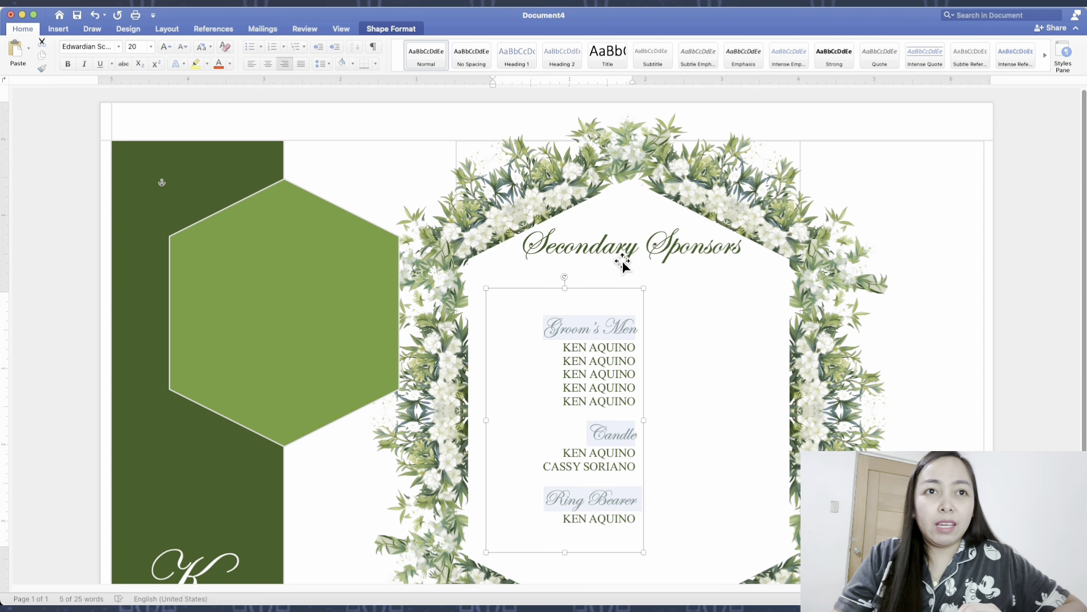
drag(570, 296, 568, 328)
drag(581, 368, 555, 316)
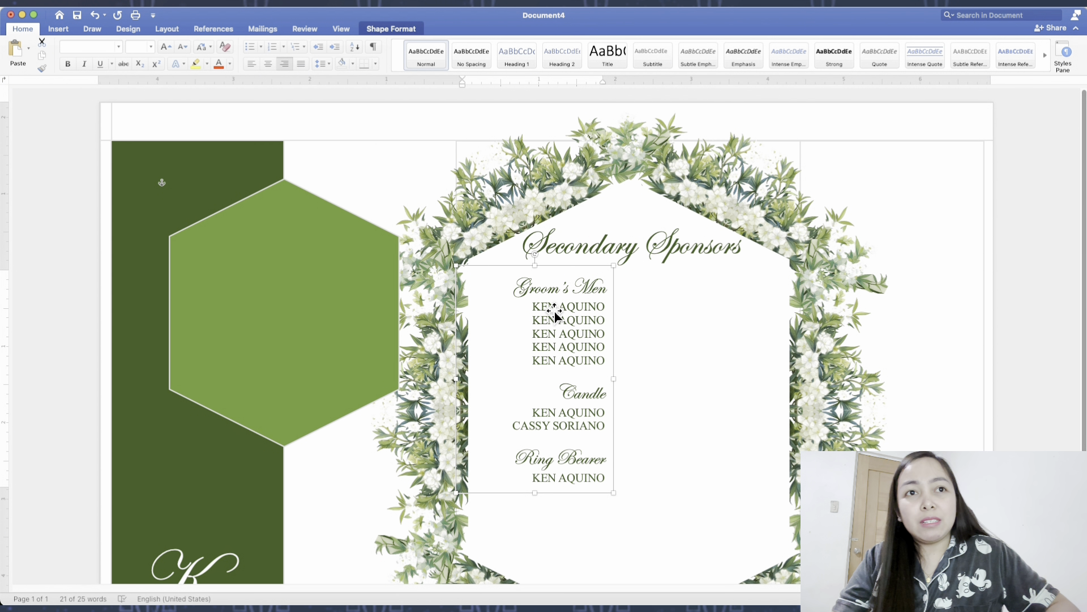
Step: Paste a copy of the Groom's Men box, left-align its text, and line it up right of the original
key(super+v)
drag(555, 315, 710, 315)
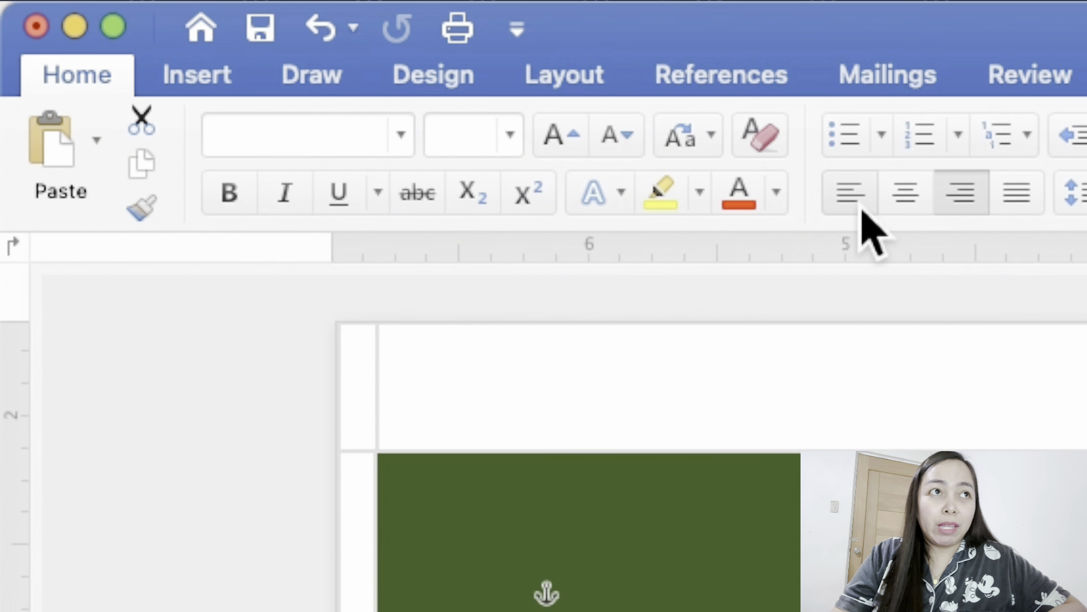
click(862, 208)
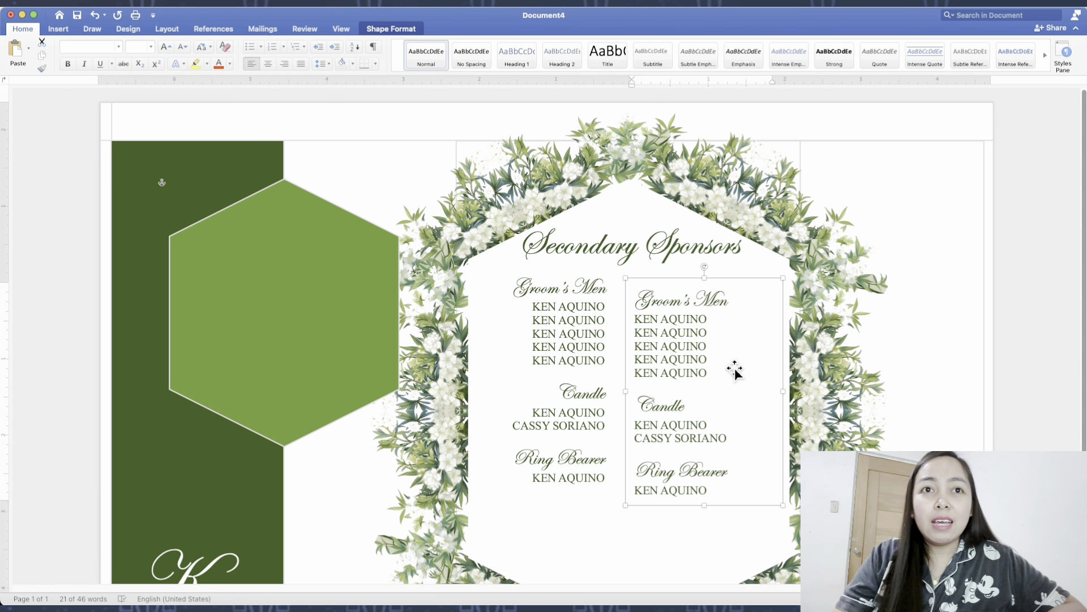
drag(733, 369, 737, 360)
drag(731, 294, 654, 296)
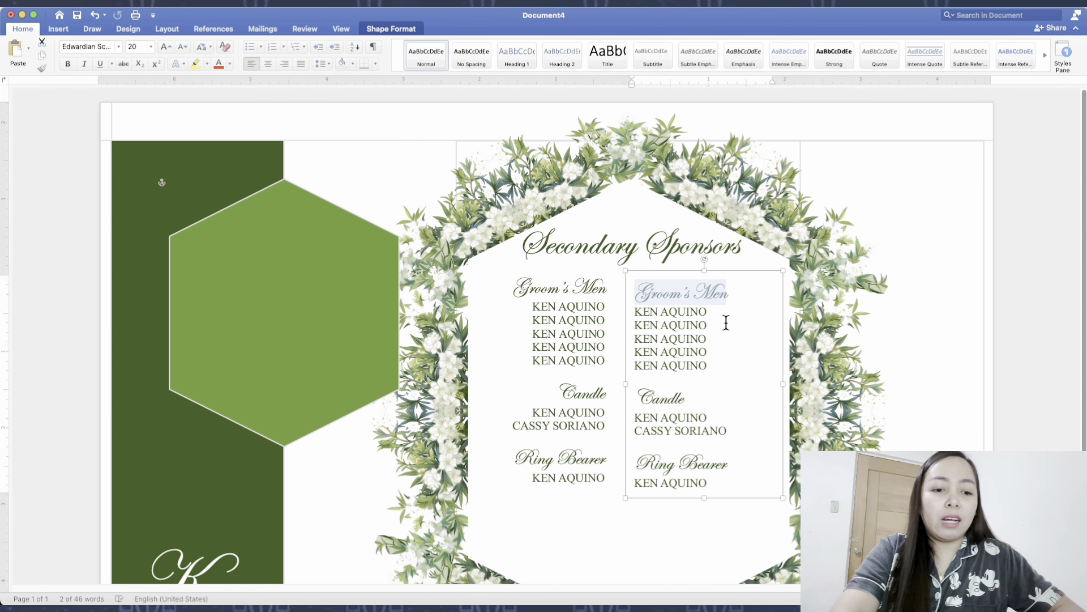
text(Bride')
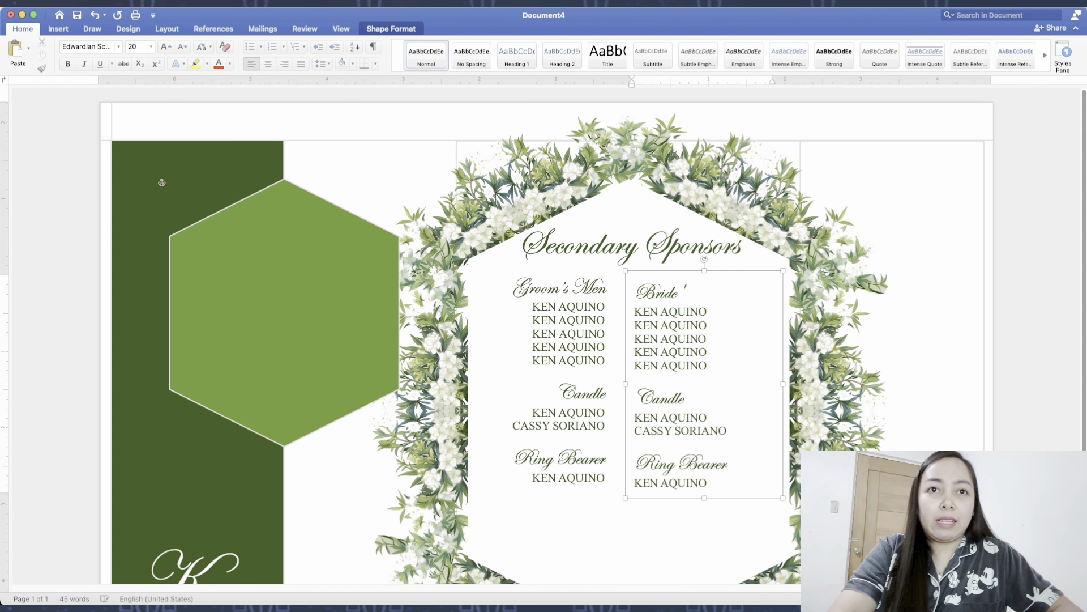
text(s Maids)
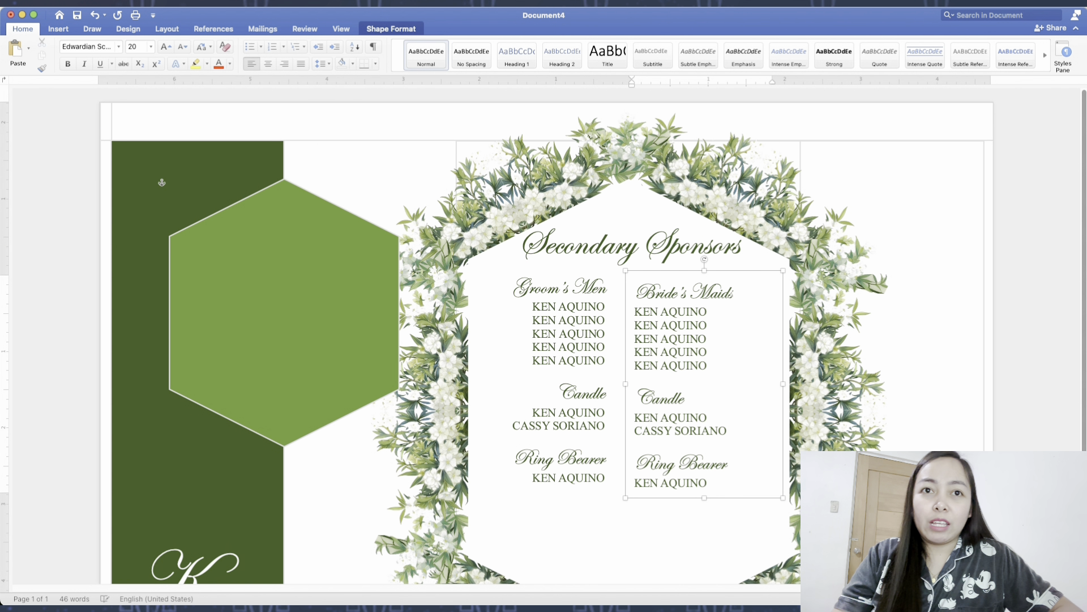
drag(708, 367, 635, 313)
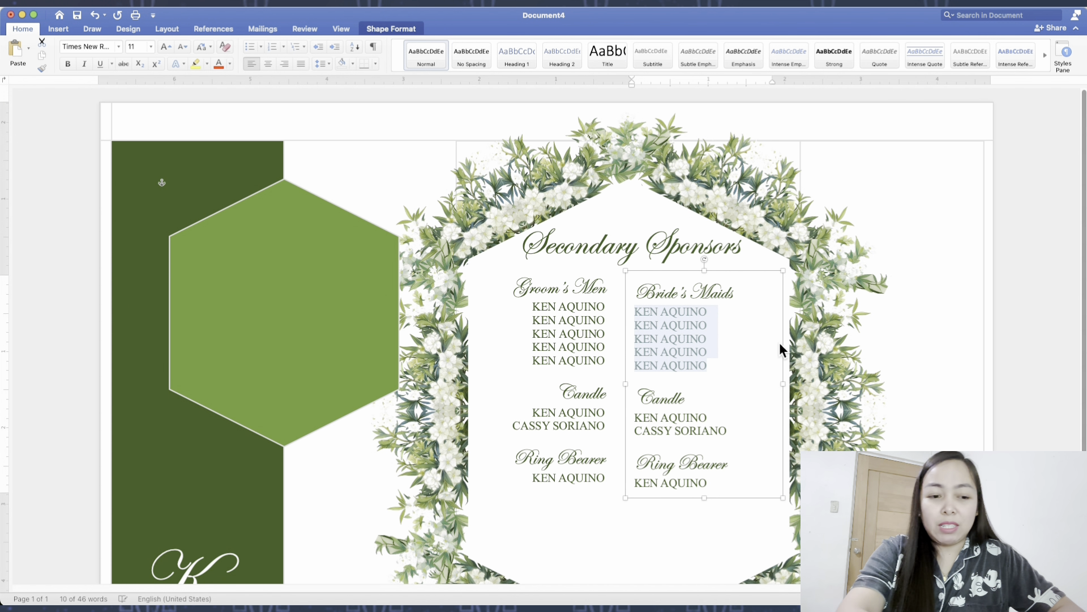
text(CASSY SORIANO)
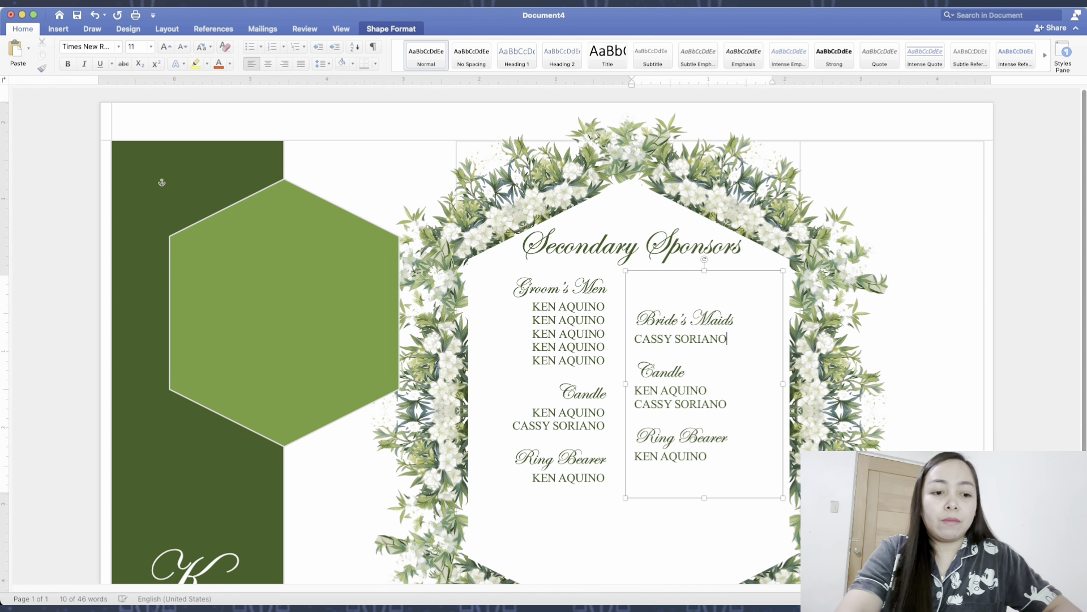
key(Return)
text(CASSY SORIANO)
key(Return)
text(CASSY S)
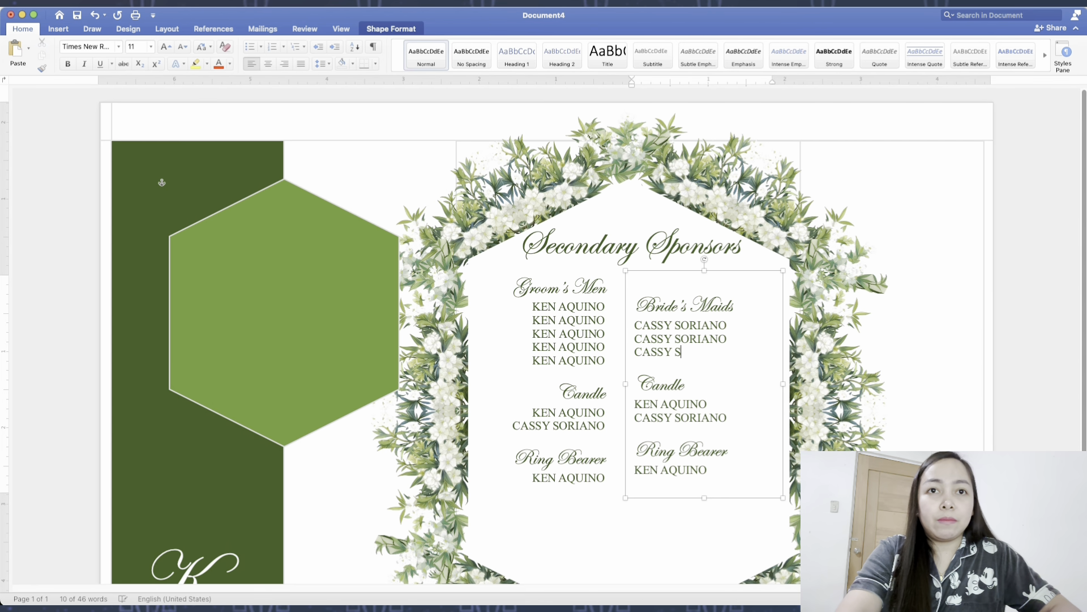
text(ORIANO)
key(Return)
text(CASSY SORIANO)
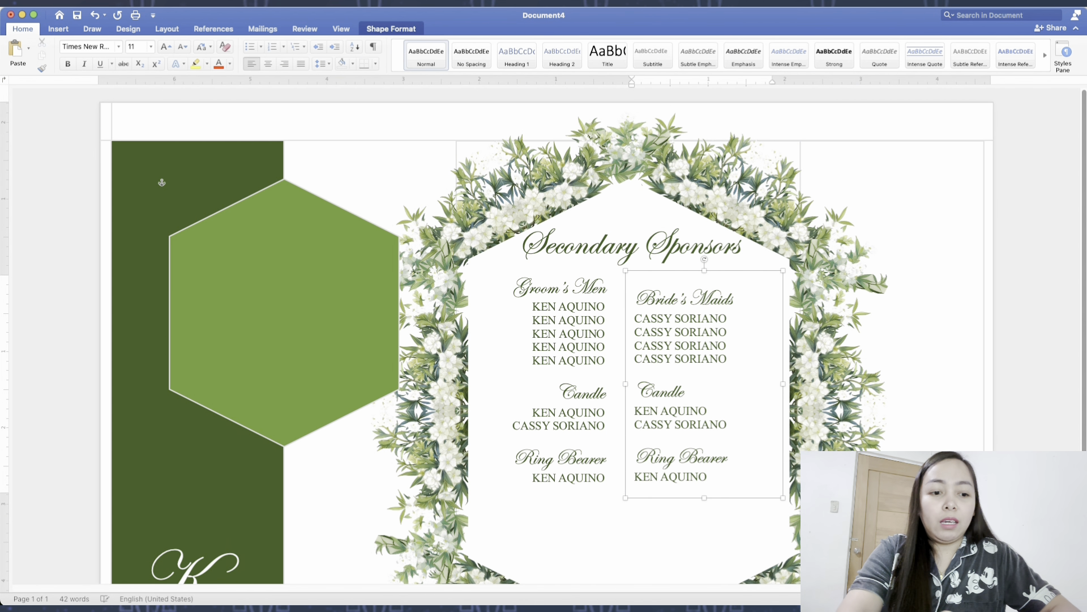
key(Return)
text(CASSY SORIANO)
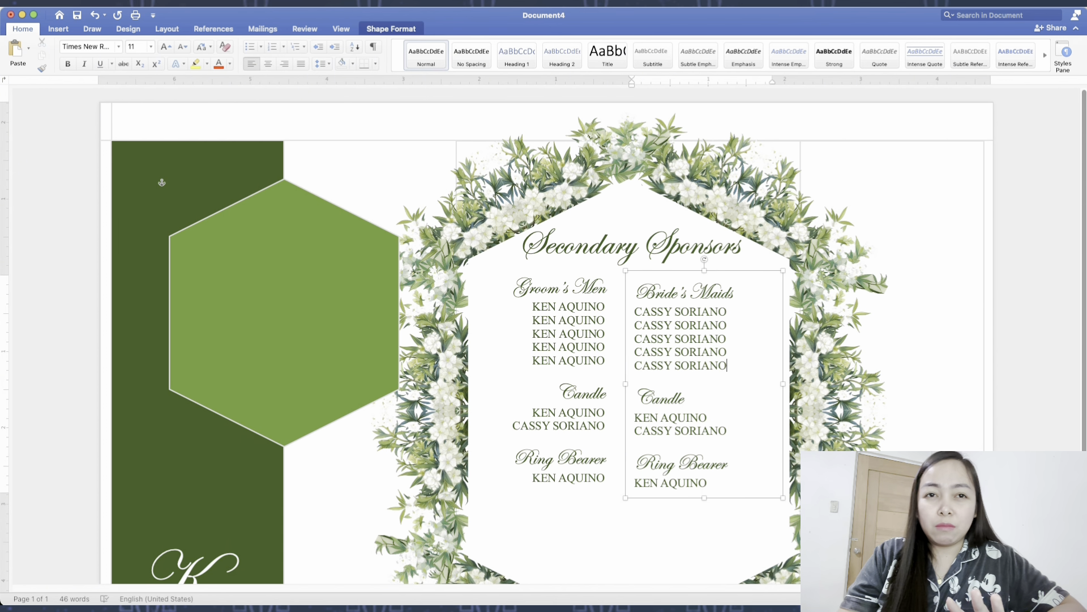
Step: Rename the second column's Candle heading to Veil and Ring Bearer to Coin Bearer
drag(689, 403, 640, 400)
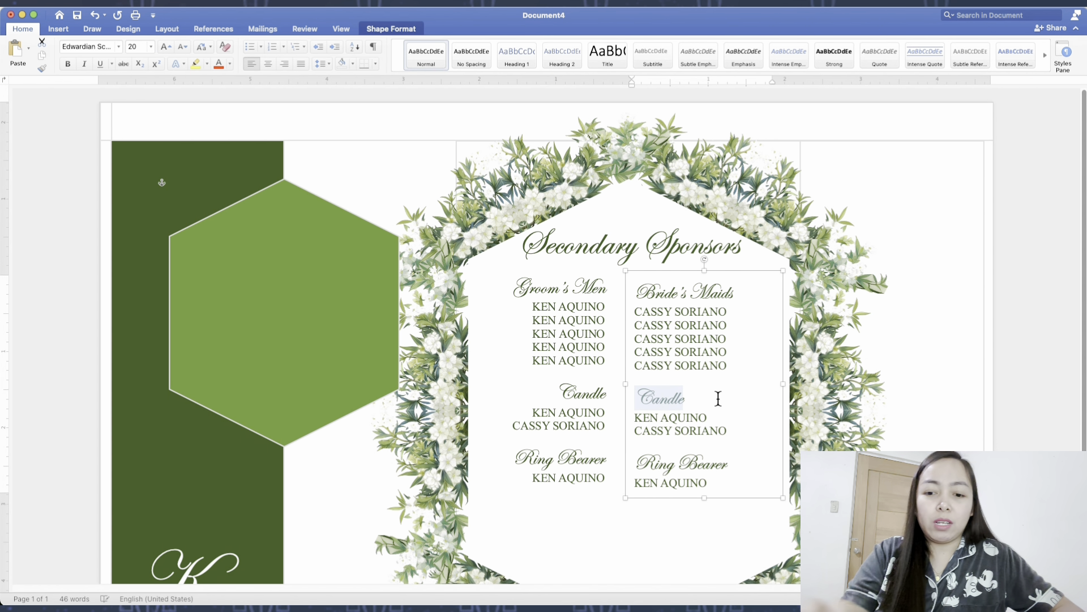
text(Veil)
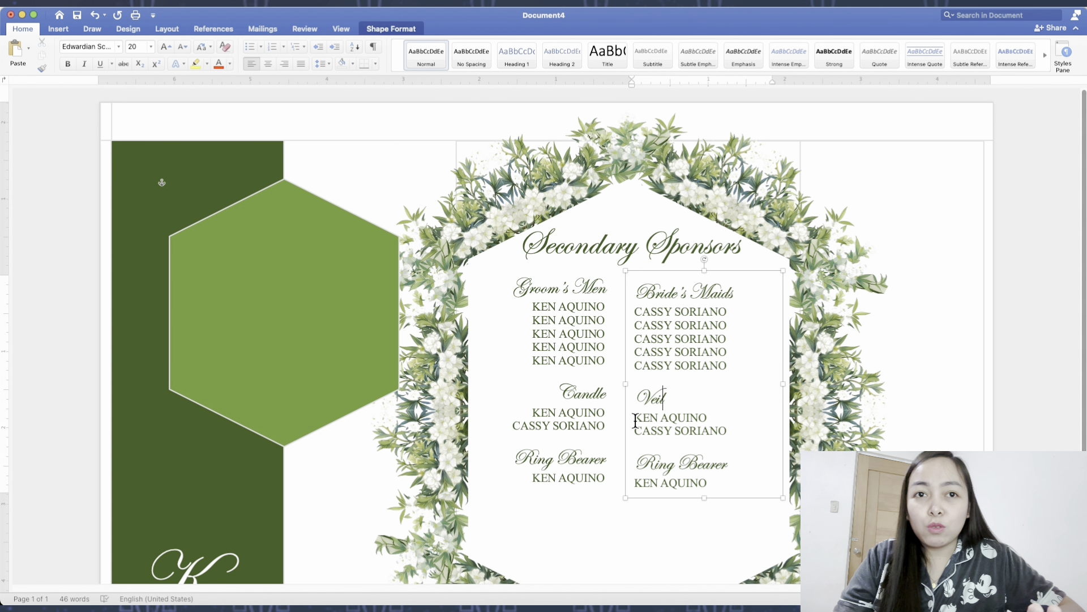
drag(634, 419, 701, 422)
drag(635, 433, 725, 433)
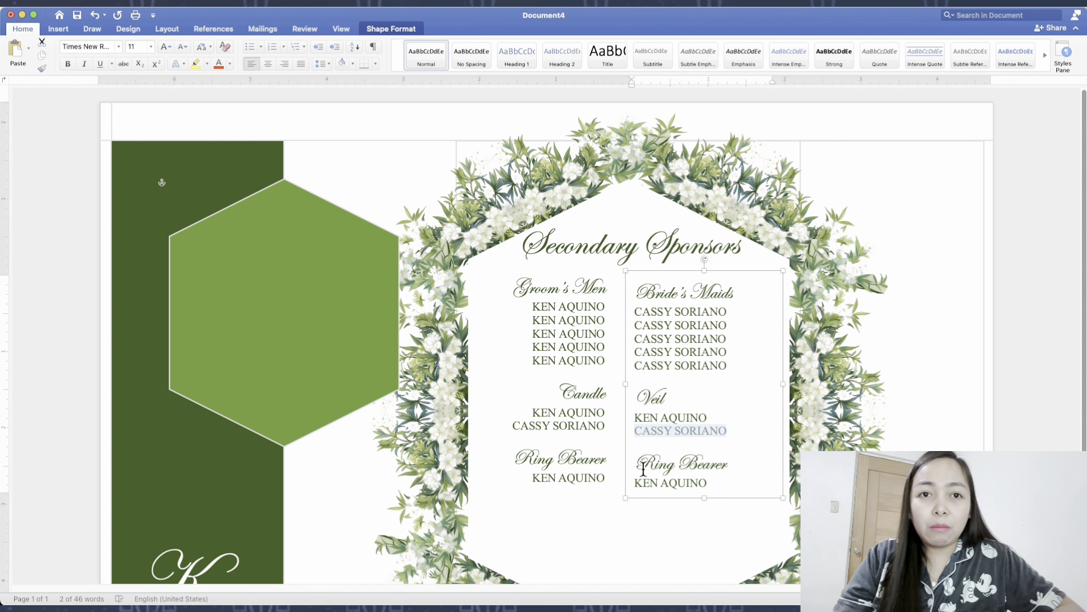
drag(636, 461, 674, 462)
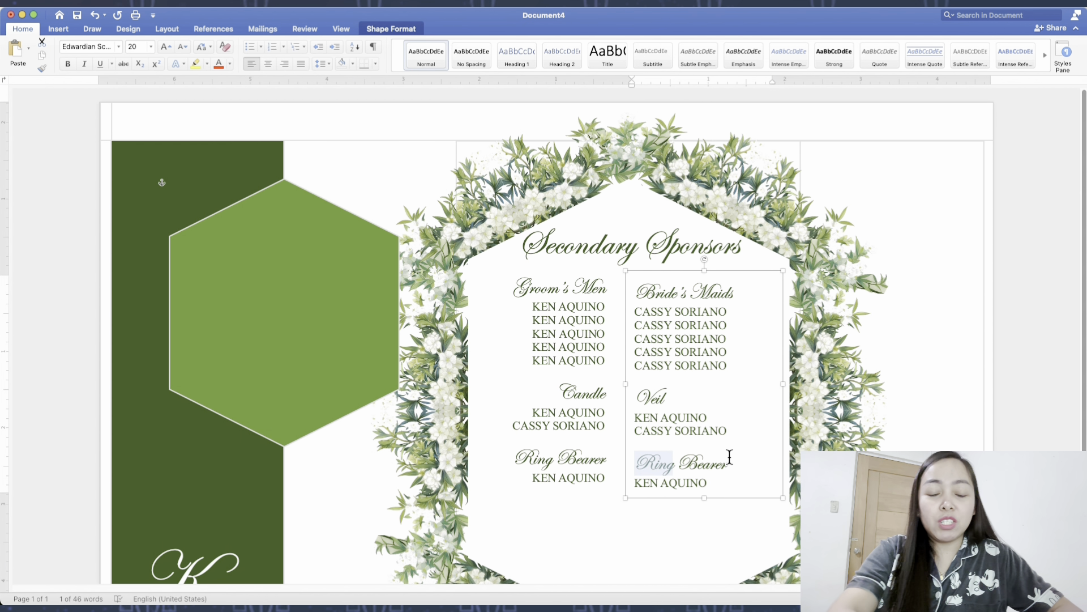
text(Coin)
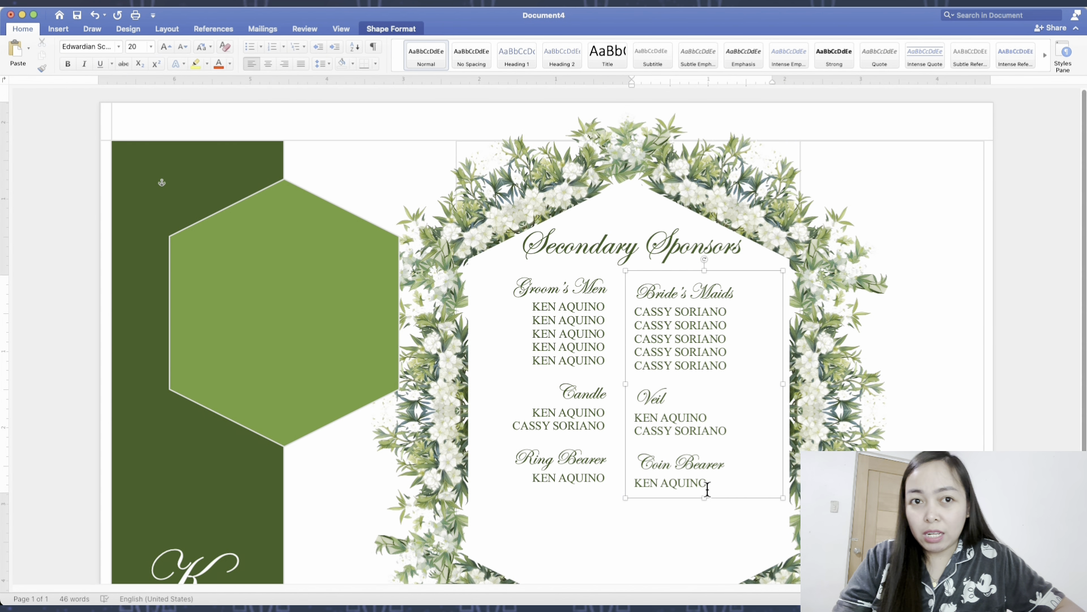
drag(708, 487, 647, 486)
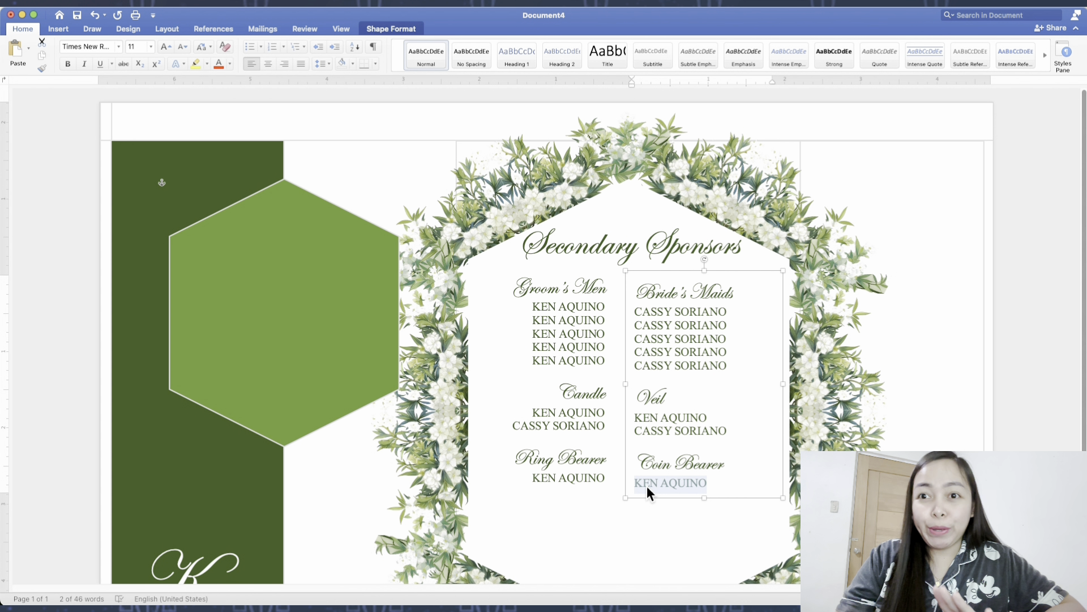
click(690, 280)
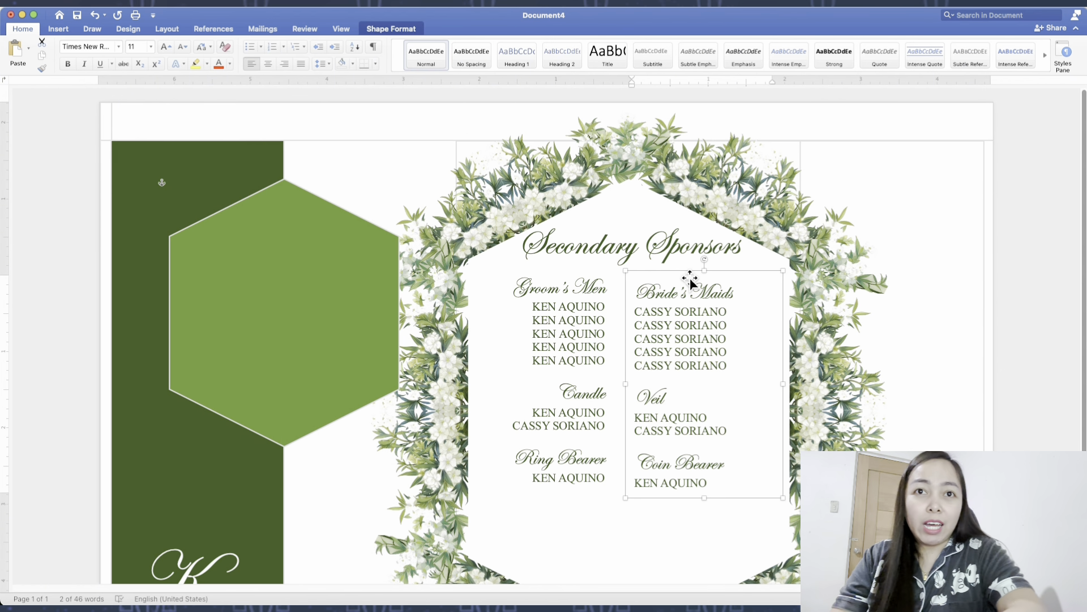
Step: Nudge Bride's Maids up and right, shift Groom's Men right, and paste another Groom's Men copy
key(Up)
key(Up)
key(Up)
key(Up)
key(Up)
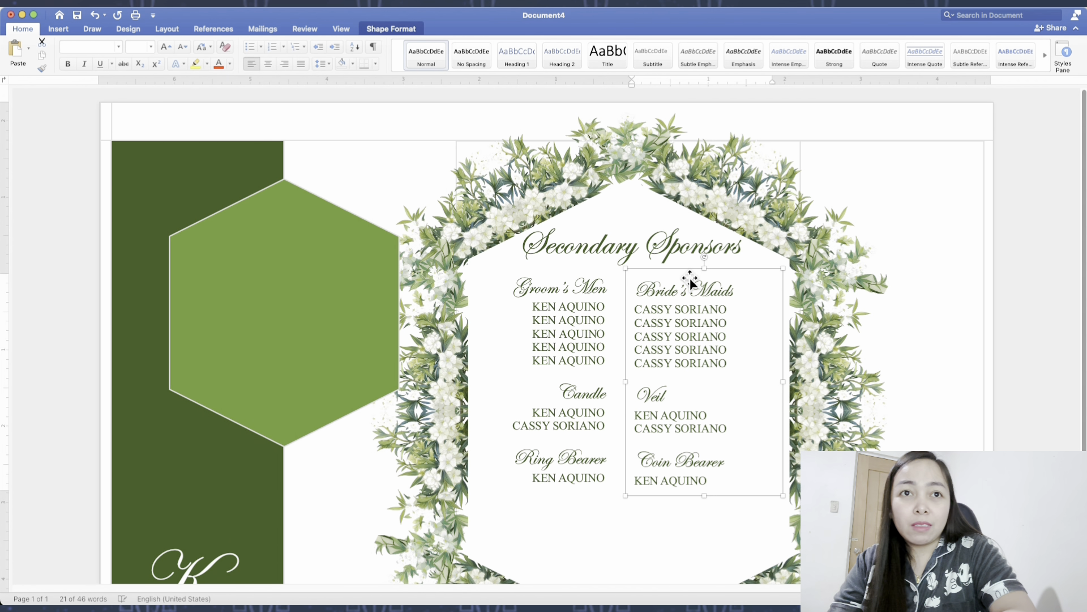
shift+click(606, 333)
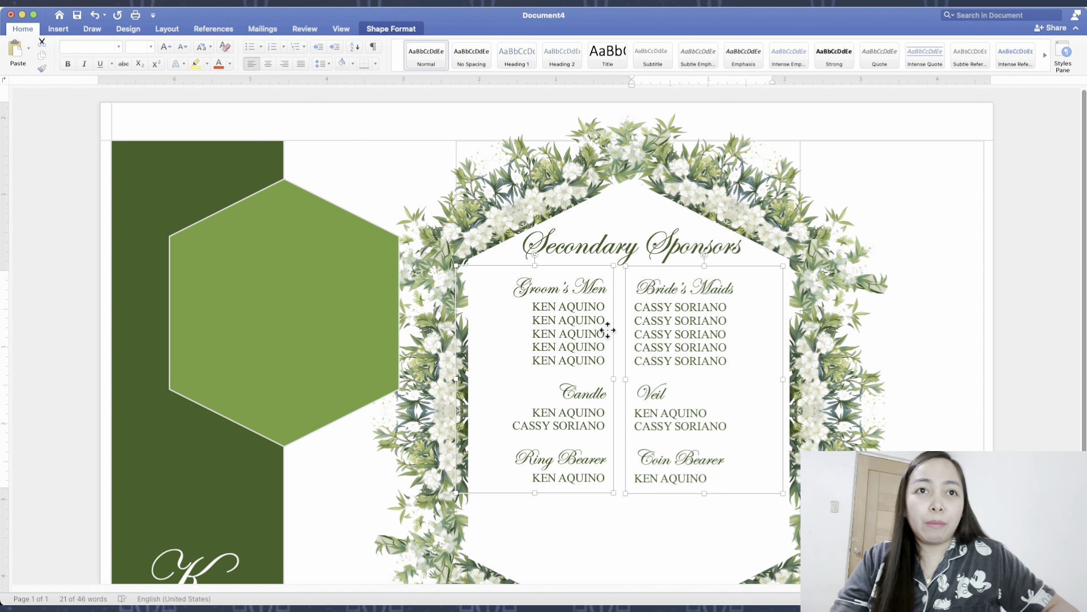
click(672, 333)
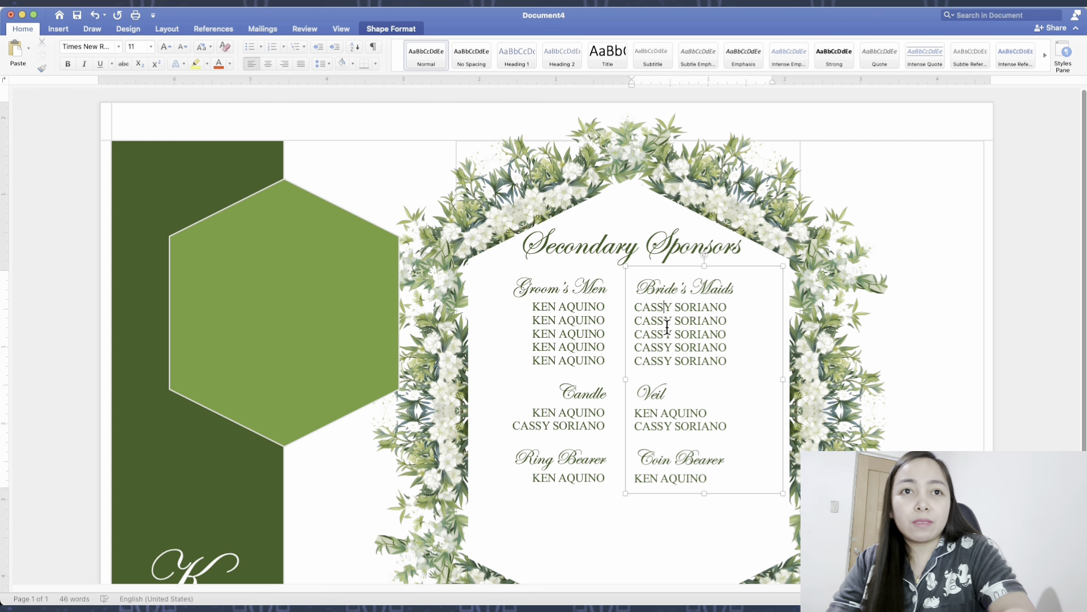
click(698, 272)
key(Up)
key(Up)
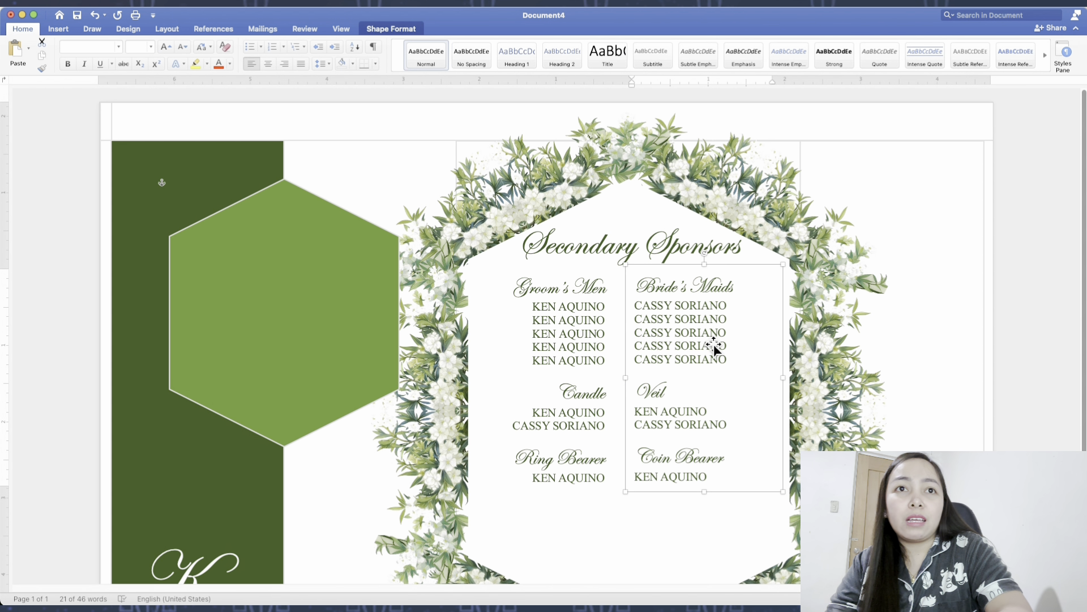
key(Right)
key(Right)
key(Right)
key(Right)
key(Right)
key(Right)
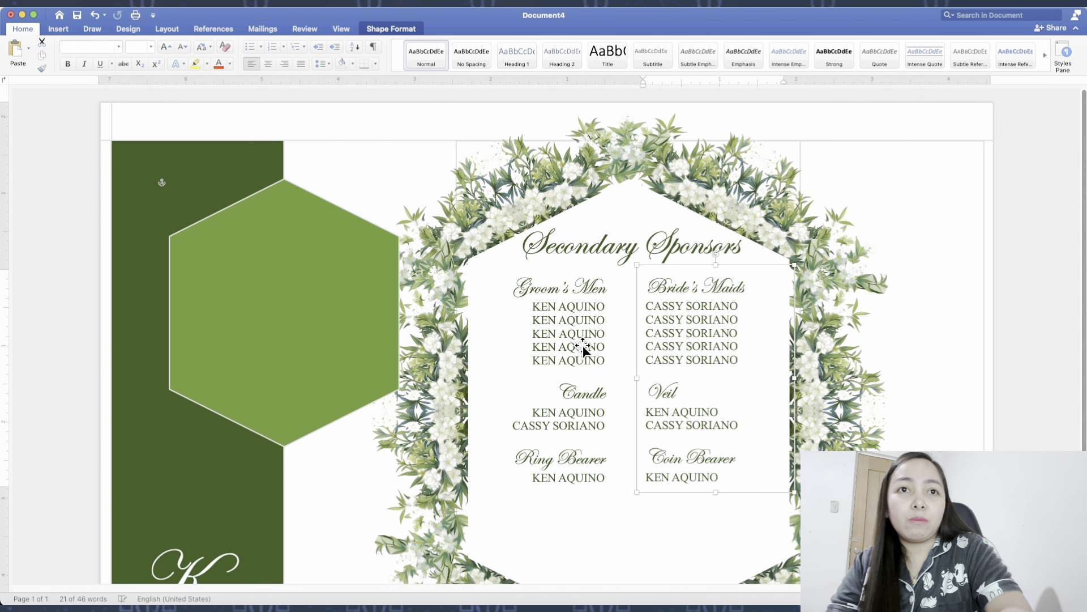
drag(584, 346, 603, 347)
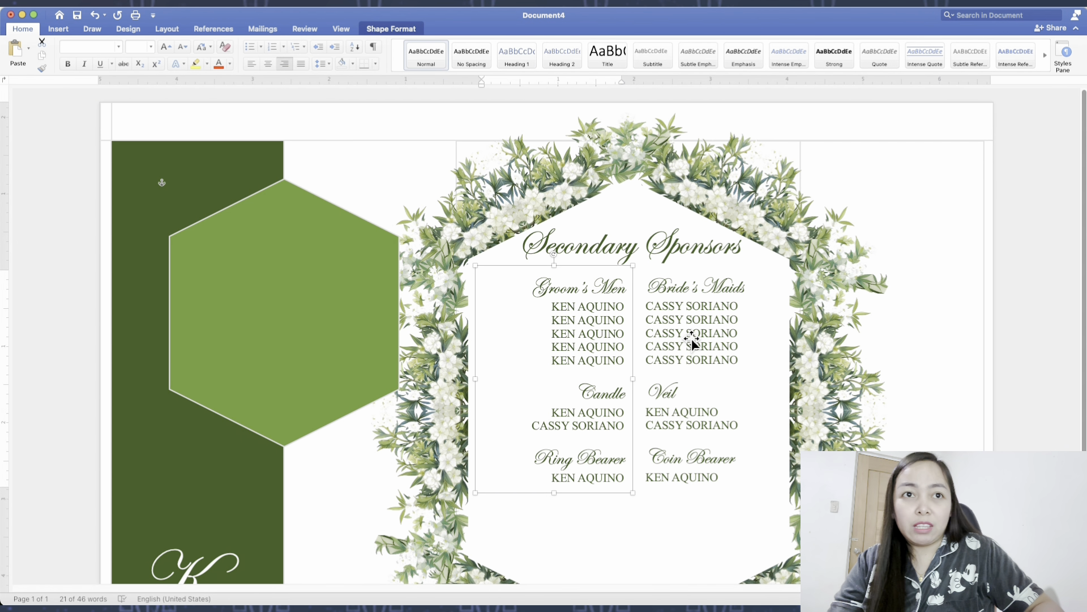
key(super+v)
scroll(693, 343, down, 3)
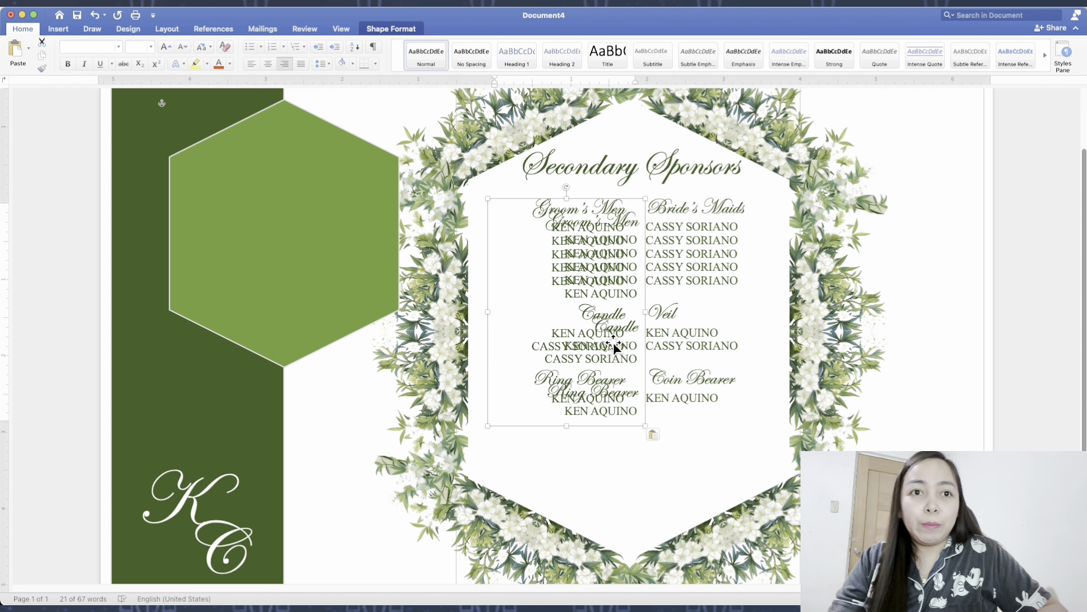
Step: Center the pasted Groom's Men copy's text and drag it onto the green hexagon
drag(614, 345, 651, 468)
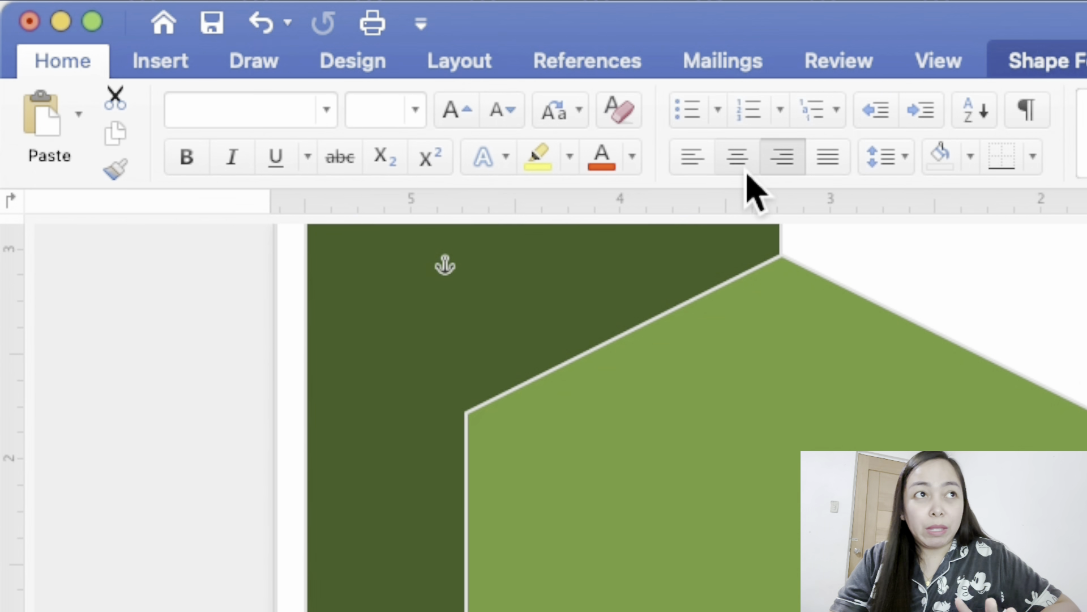
click(746, 170)
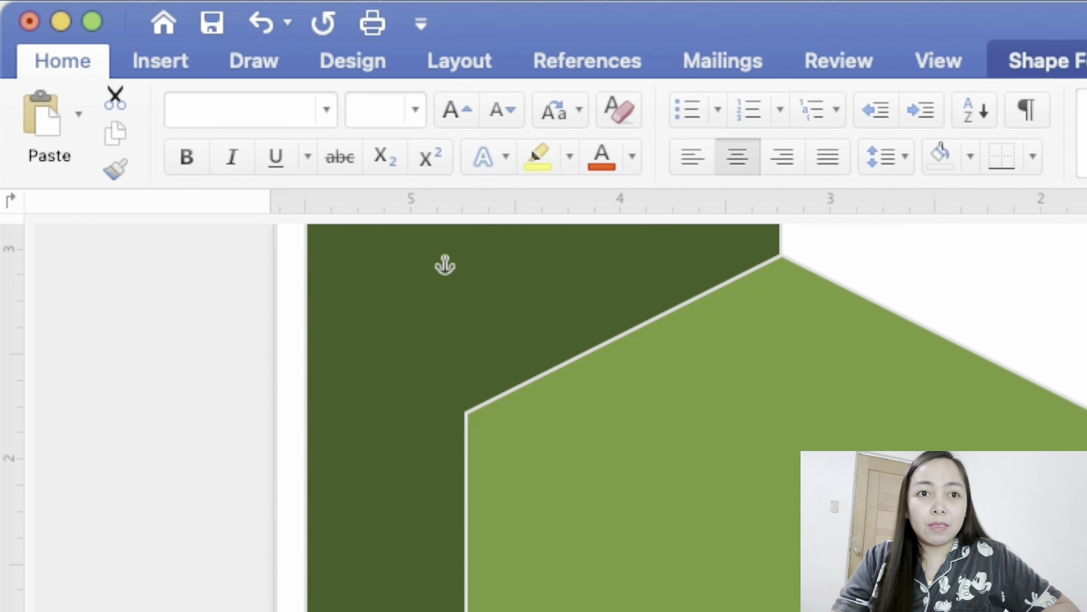
drag(621, 451, 317, 255)
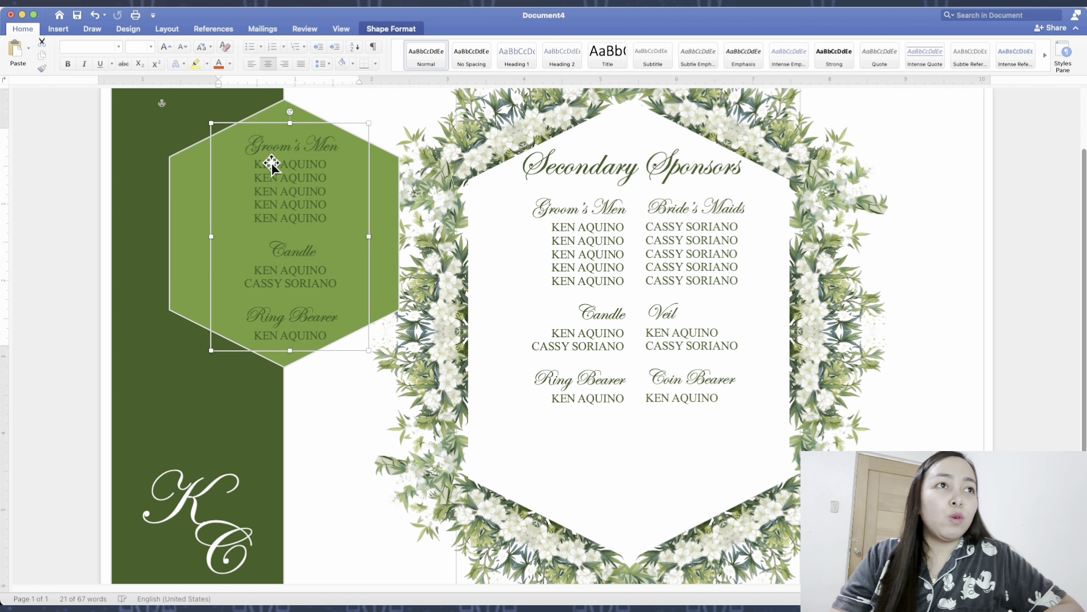
Step: Change the copied block's Groom's Men heading to Flower Girls
click(250, 145)
drag(250, 145, 338, 146)
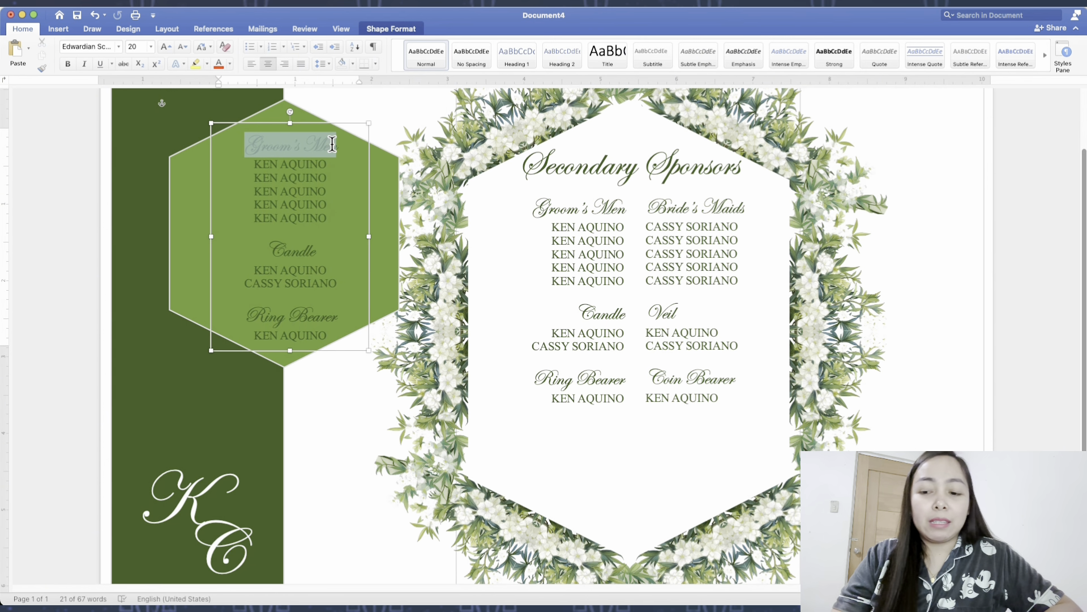
text(Flower)
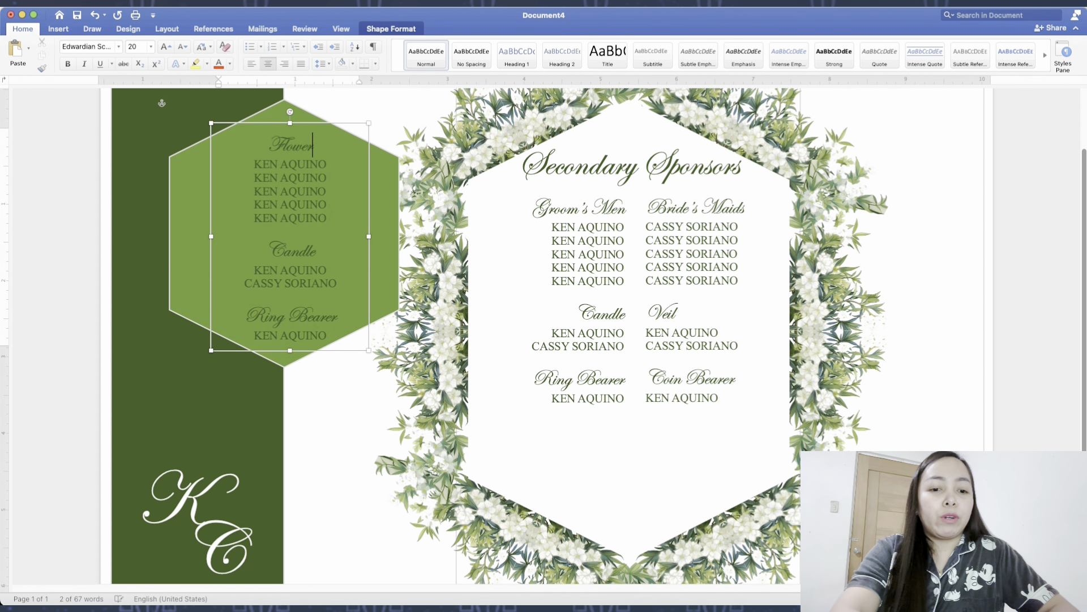
text( Girls)
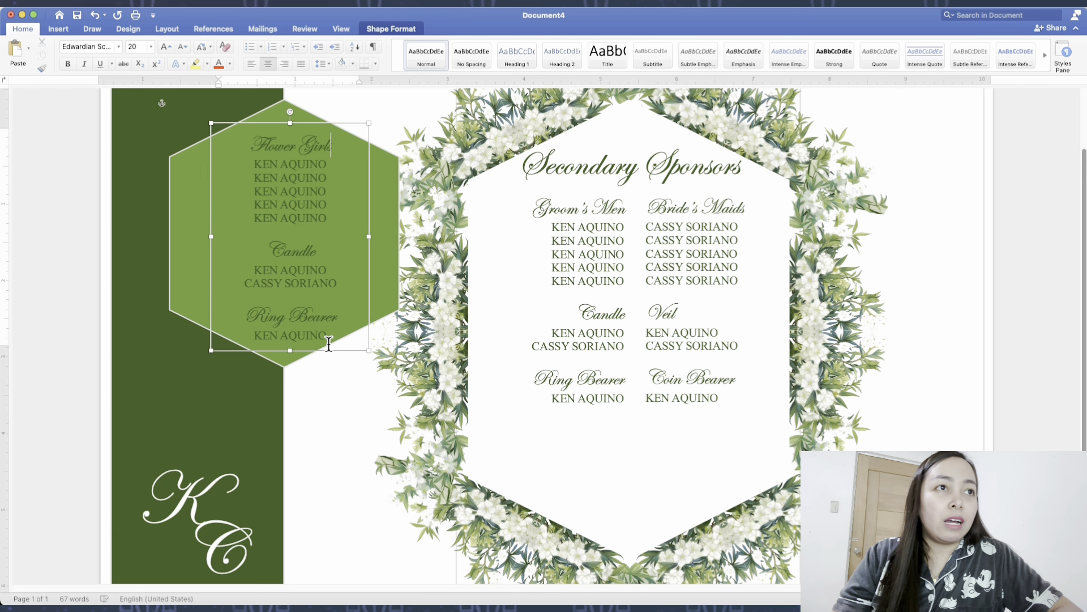
drag(328, 342, 255, 165)
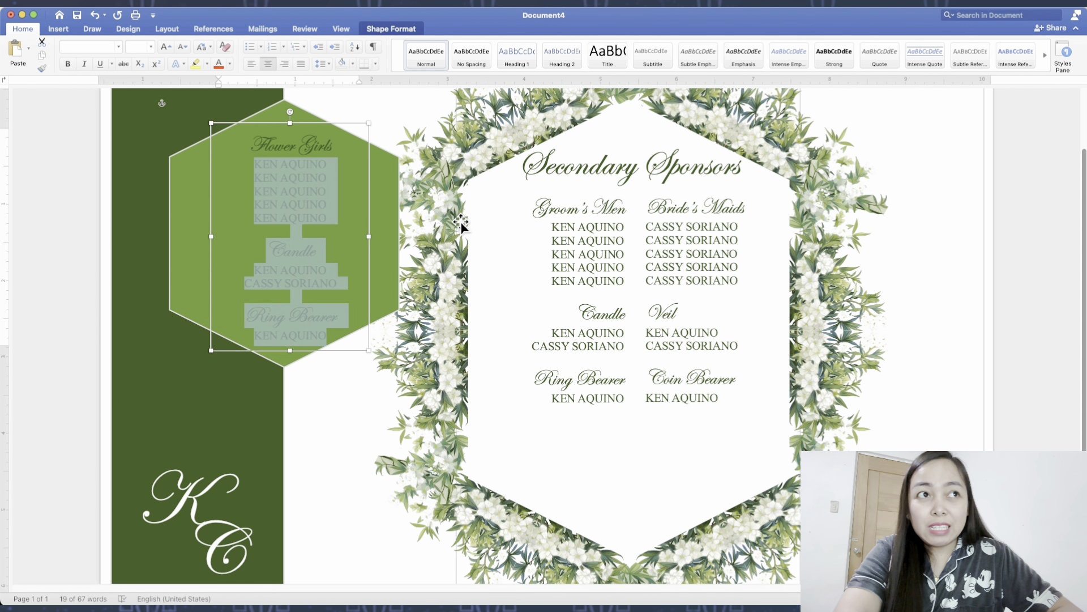
text(CASSY SORIANO)
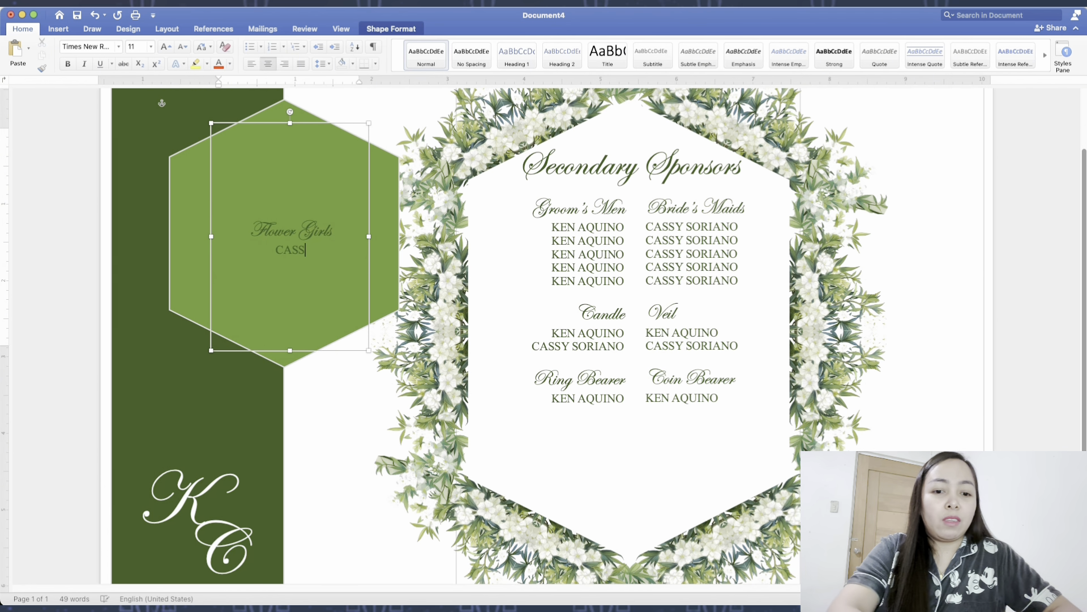
key(Return)
text(CASSY SORIANO)
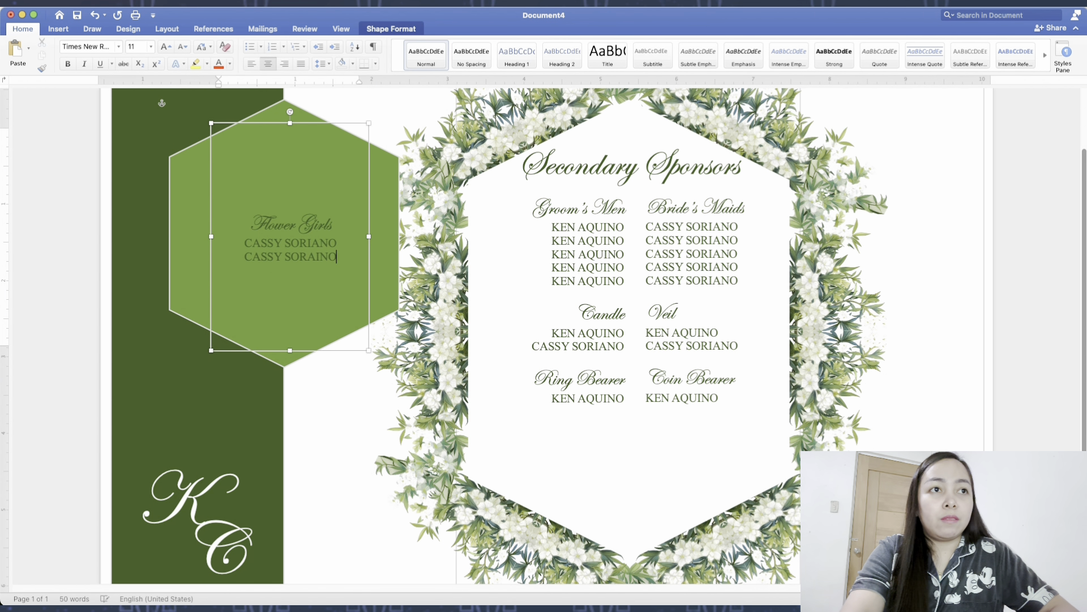
key(Return)
text(CASSY SORIANO)
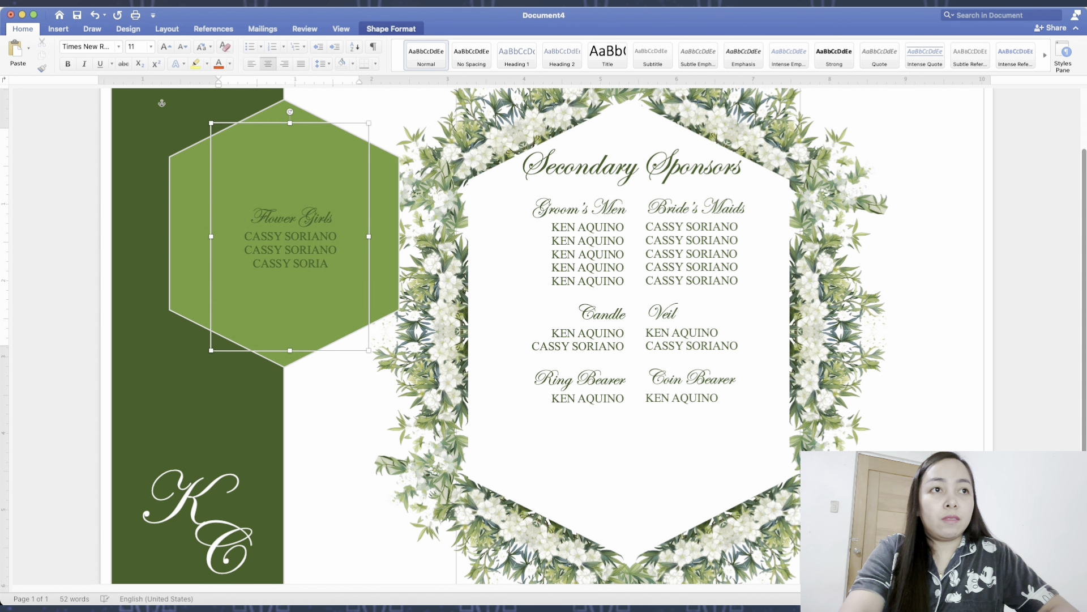
key(Return)
text(CASSY SORIANO)
key(Return)
text(CASSY SORIANO)
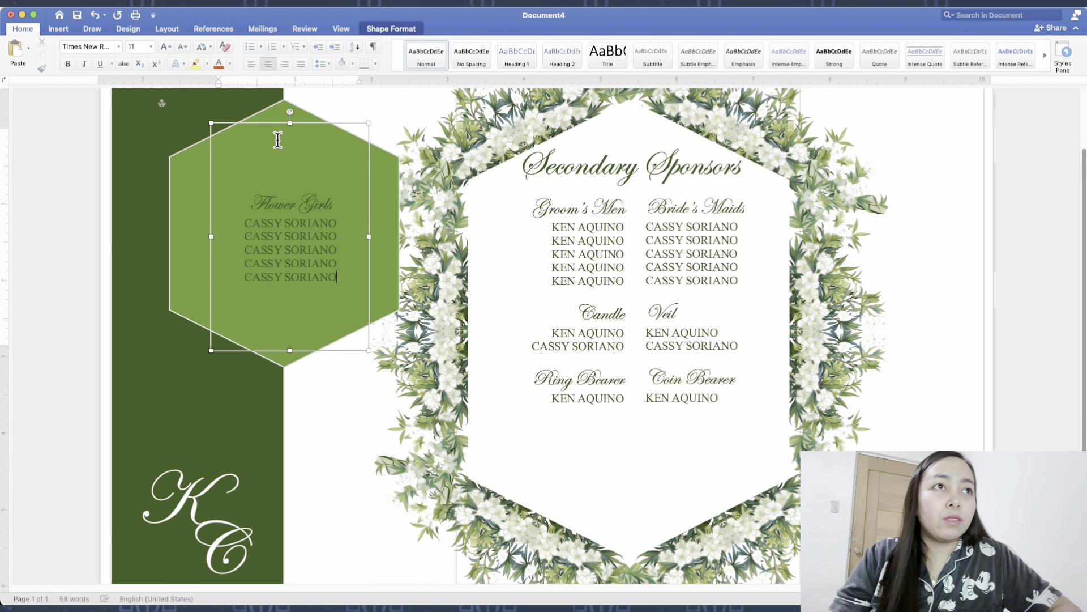
drag(296, 130, 296, 230)
drag(311, 285, 654, 470)
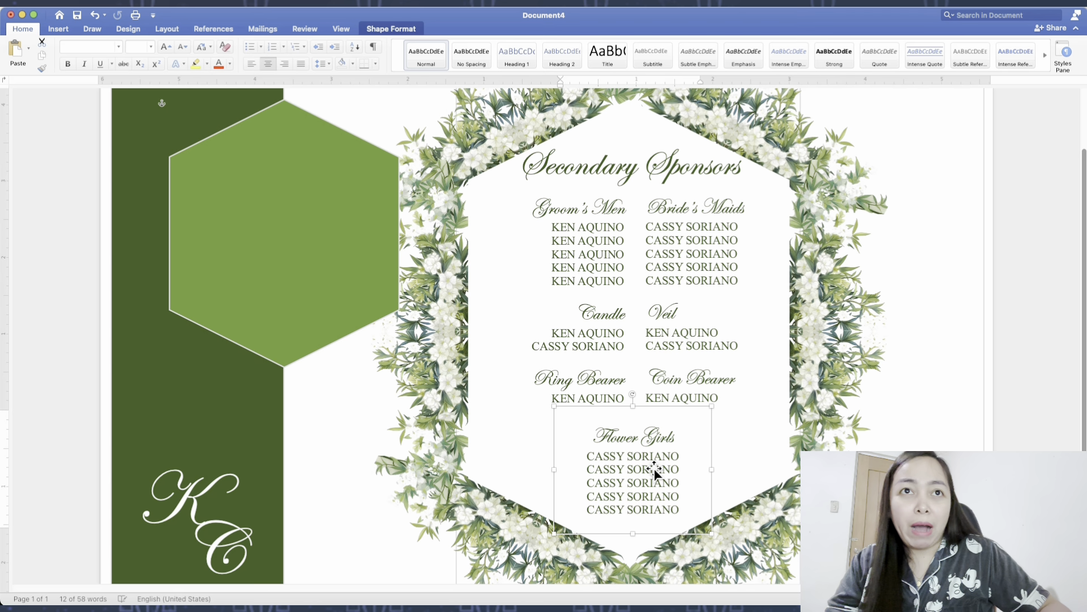
Step: Drag both sponsor columns slightly down and nudge the Secondary Sponsors title down
click(615, 356)
shift+click(680, 356)
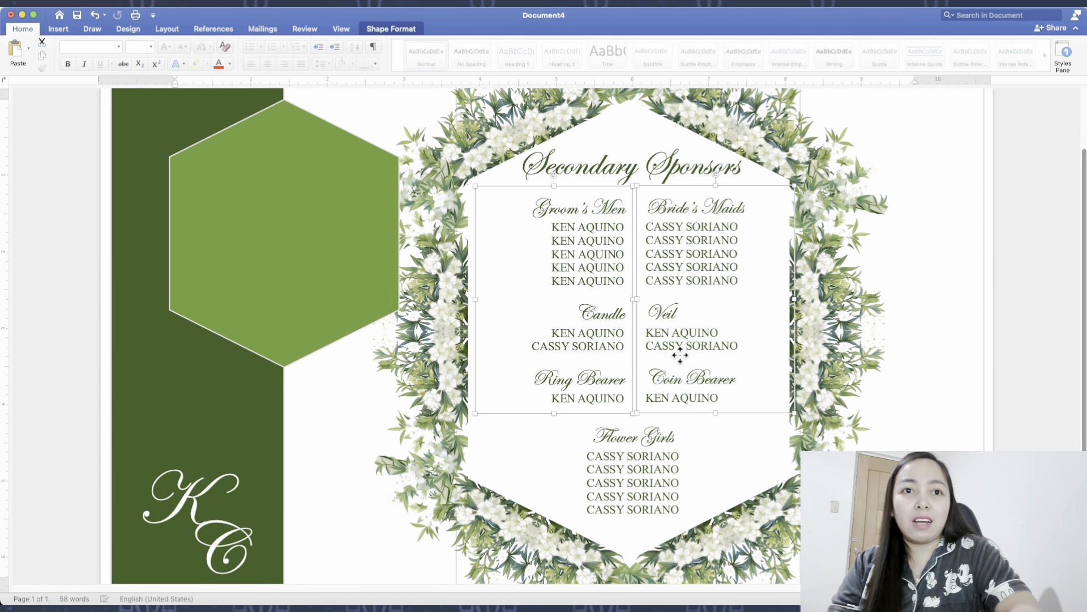
drag(679, 355, 683, 359)
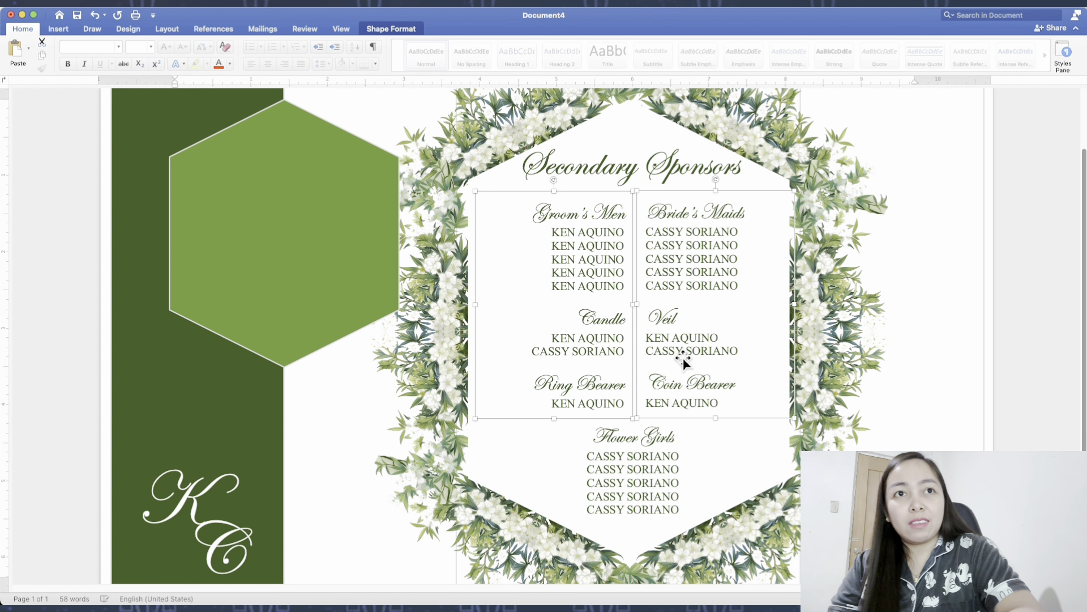
click(660, 174)
key(Down)
key(Down)
key(Down)
key(Down)
key(Down)
key(Down)
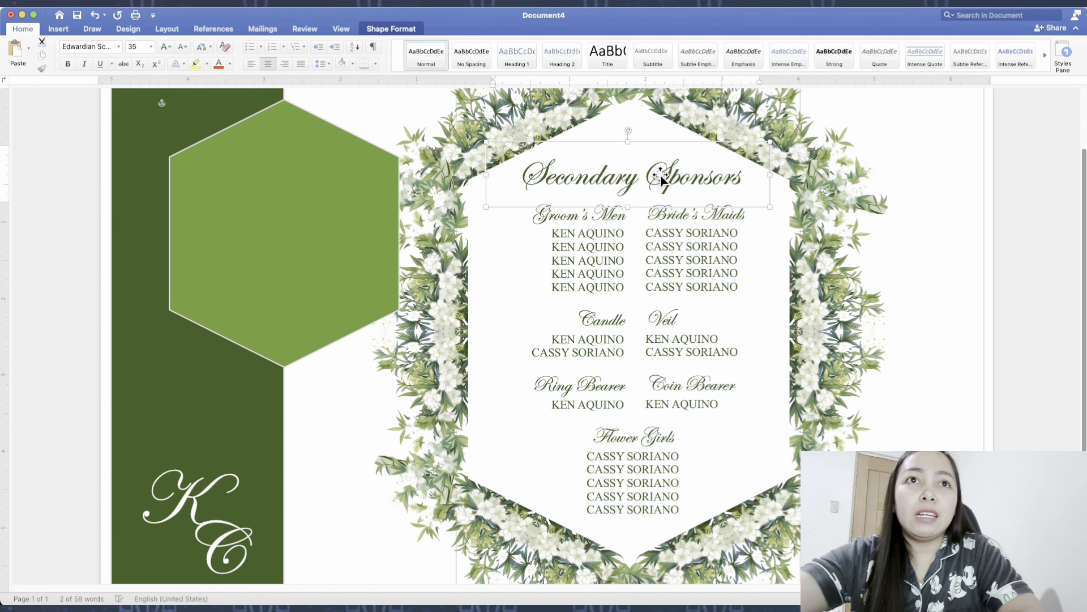
Step: Zoom out to view the whole page, select the green hexagon, then deselect everything
scroll(660, 174, down, 5)
scroll(661, 174, up, 3)
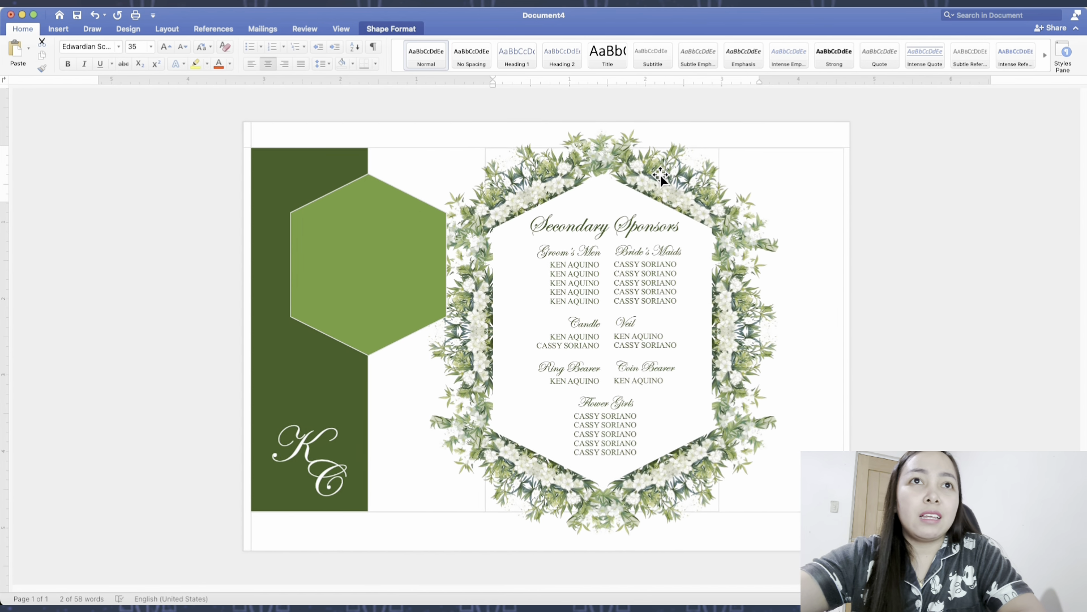
scroll(660, 174, up, 2)
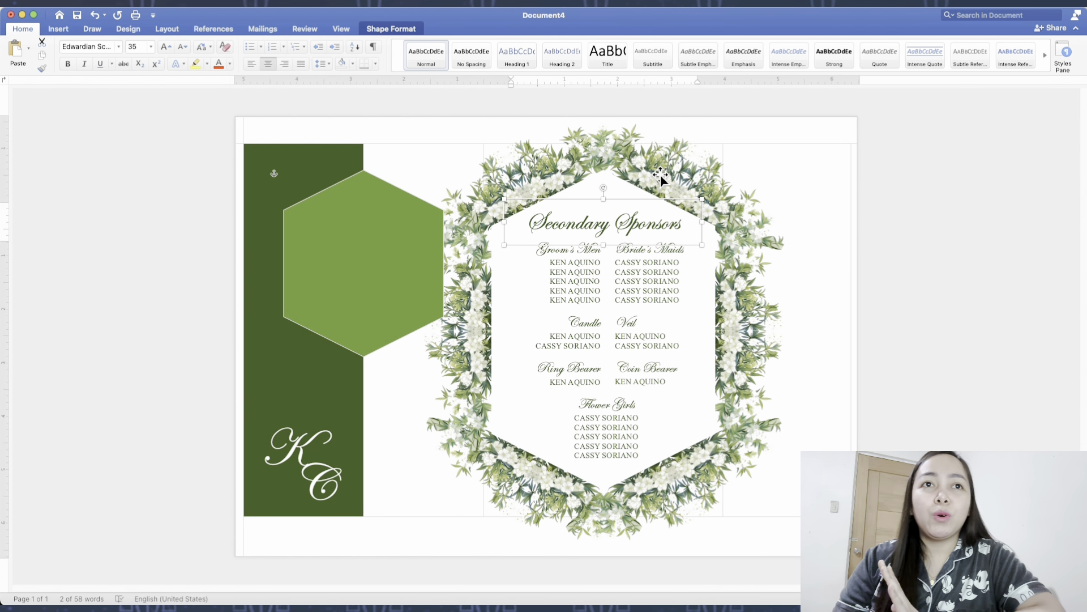
click(791, 238)
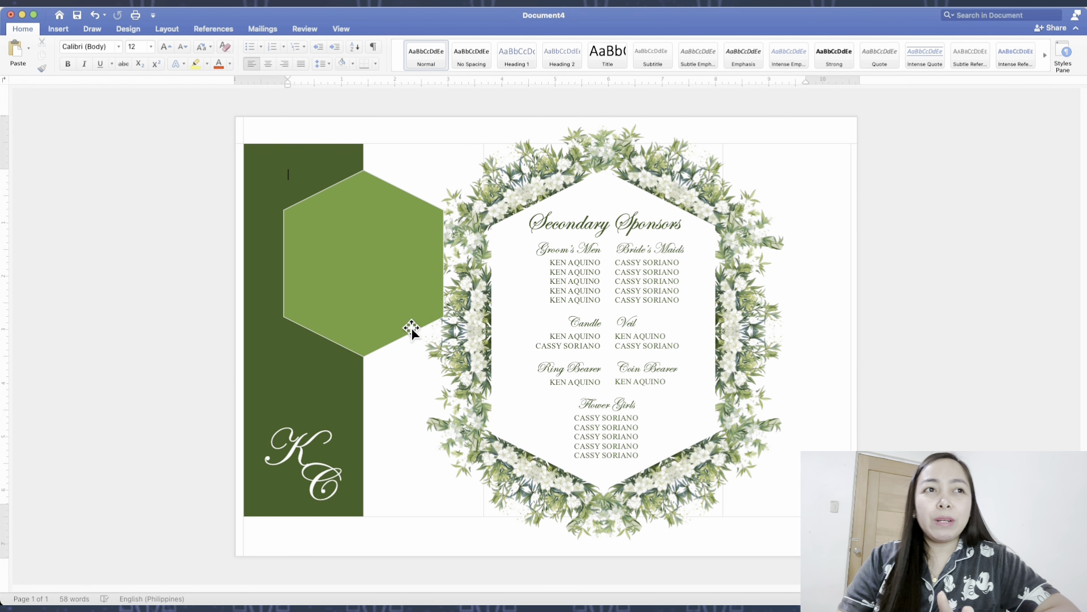
click(347, 265)
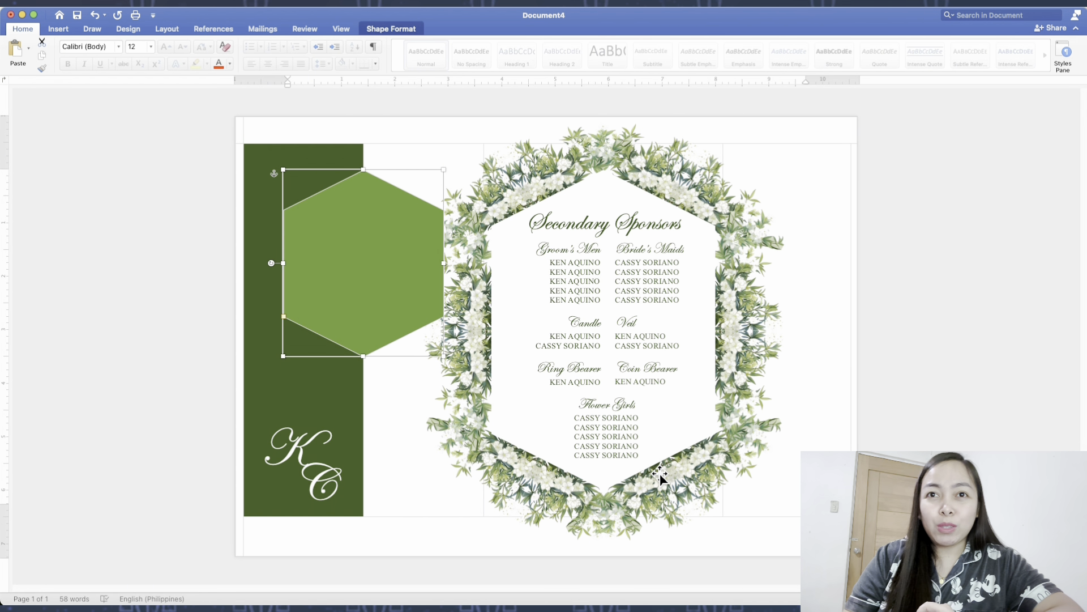
click(974, 444)
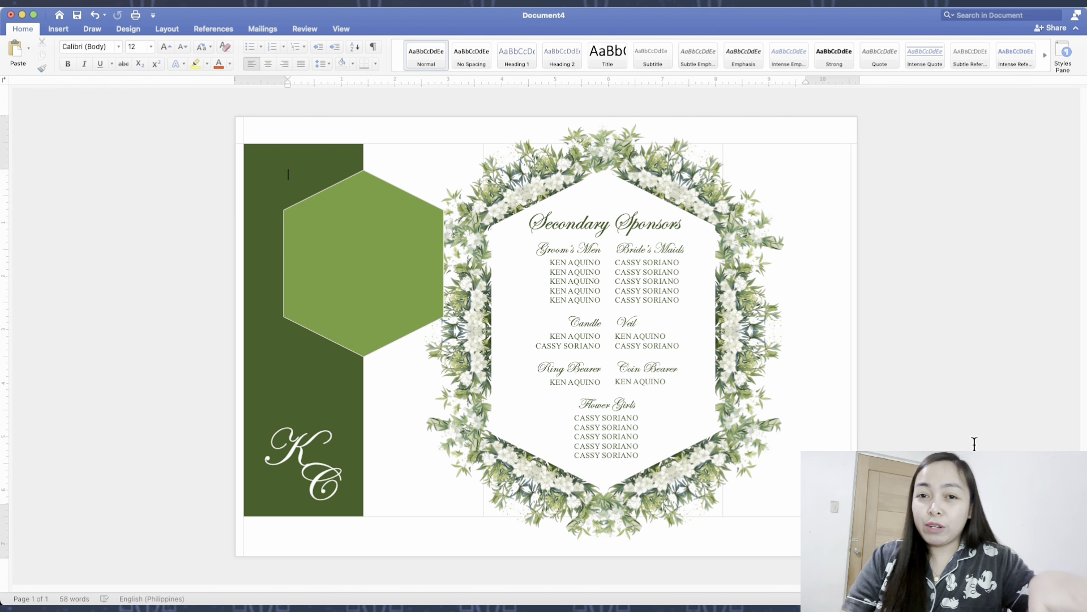